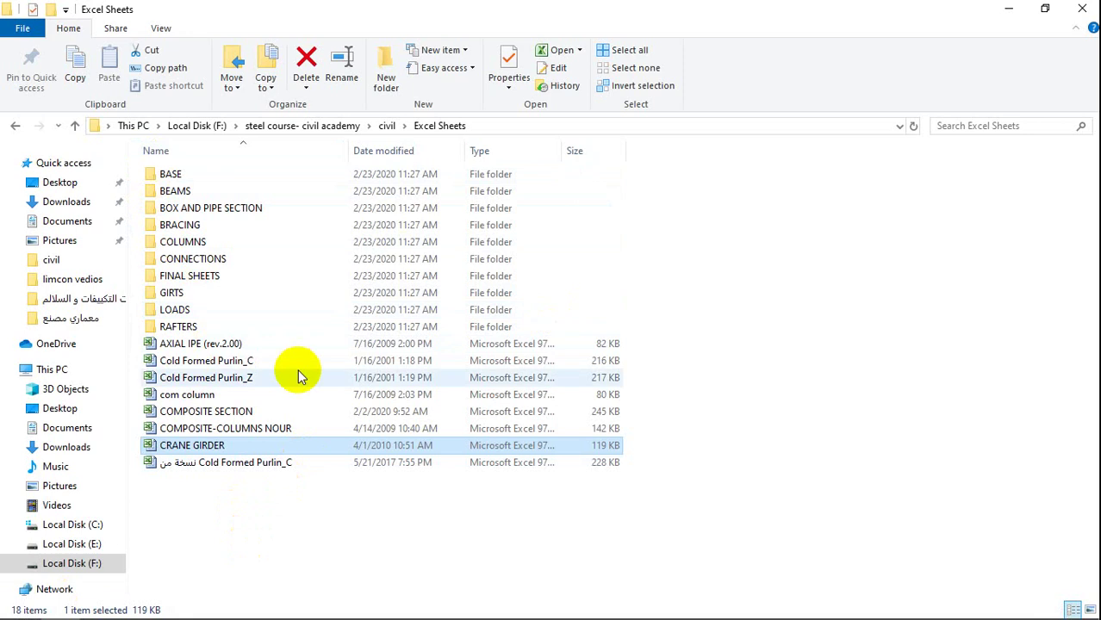
# Open the COMPOSITE SECTION workbook, dismiss the Office activation notice and maximize the workbook window.
pyautogui.click(375, 557)
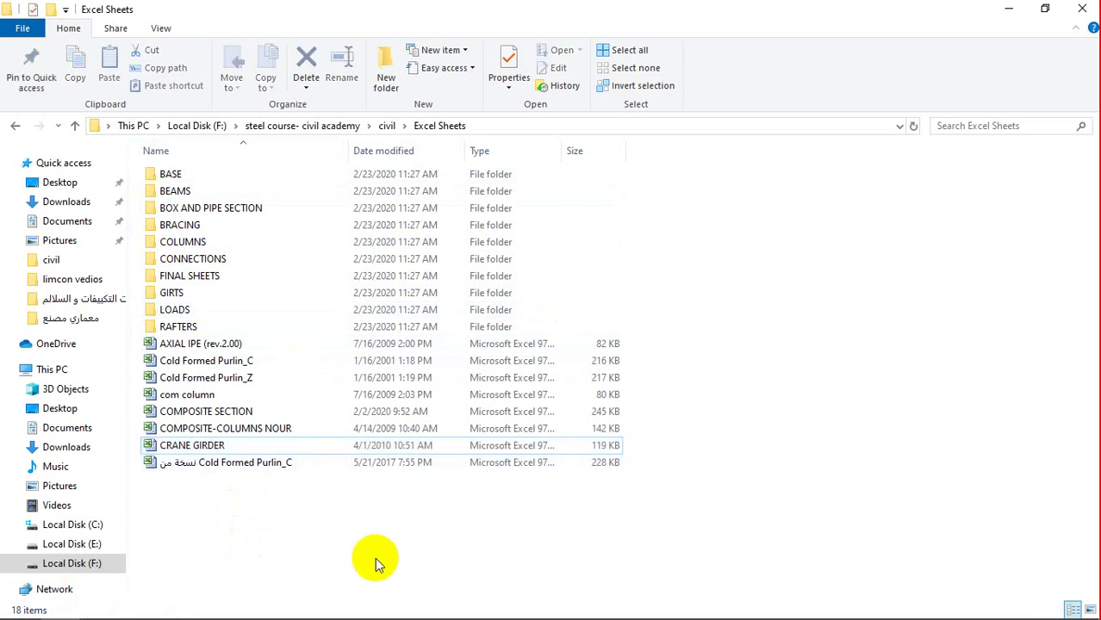
pyautogui.click(226, 414)
pyautogui.doubleClick(227, 415)
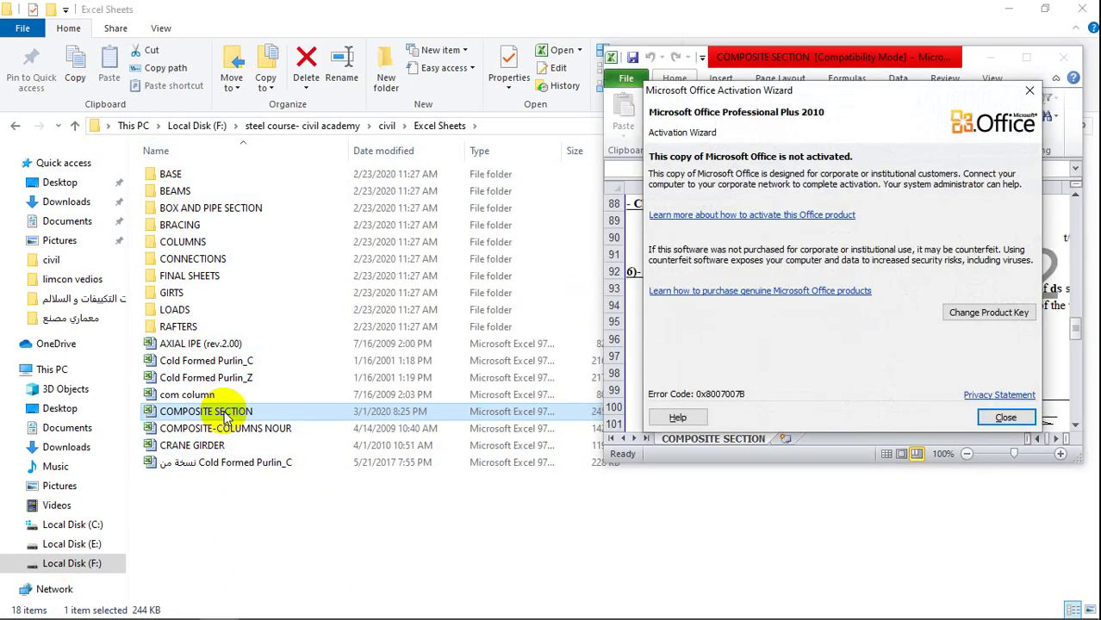
pyautogui.press('Return')
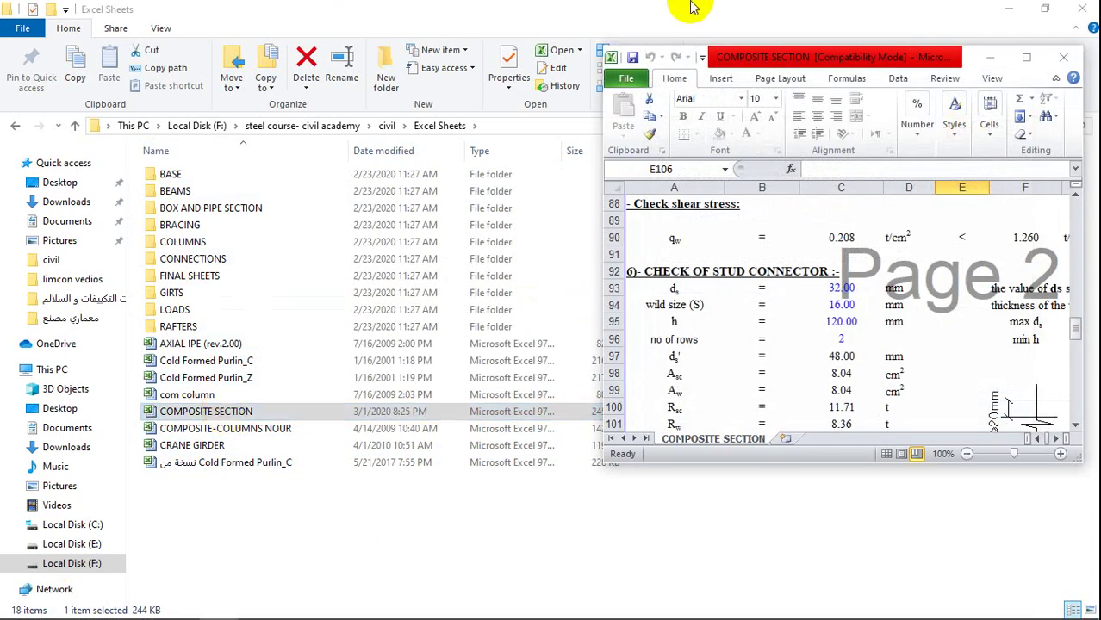
pyautogui.click(1031, 64)
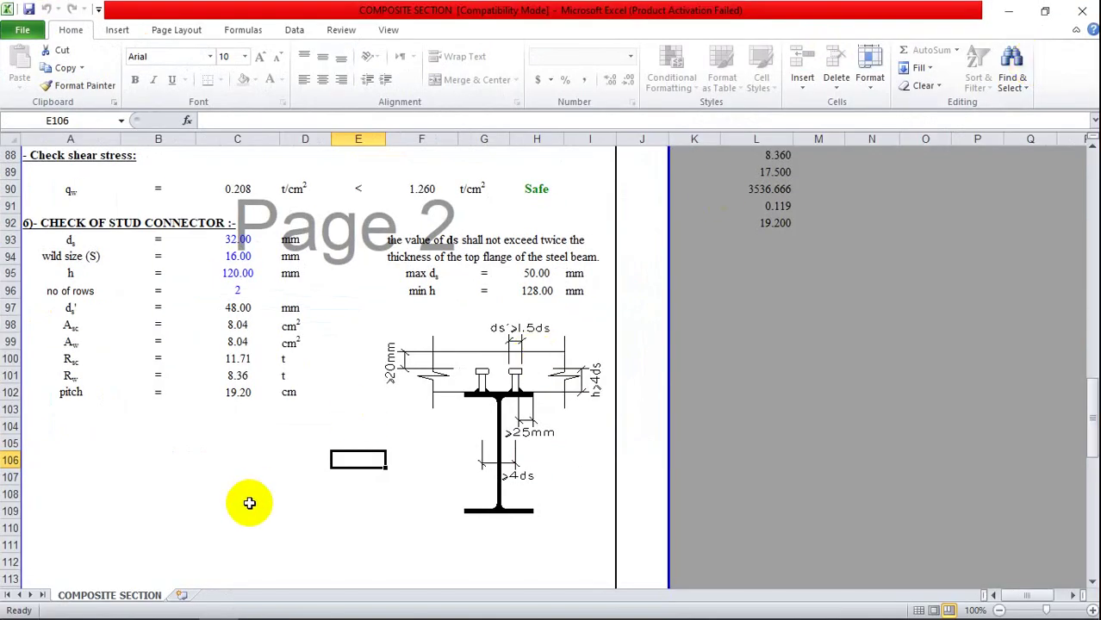
# Review the calculation sheet from the stud connector check back up to the project header.
pyautogui.press('Up')
pyautogui.press('Up')
pyautogui.press('Up')
pyautogui.press('Up')
pyautogui.press('Up')
pyautogui.press('Up')
pyautogui.press('Up')
pyautogui.press('Up')
pyautogui.press('Up')
pyautogui.press('Up')
pyautogui.press('Up')
pyautogui.press('Up')
pyautogui.press('Up')
pyautogui.press('Up')
pyautogui.press('Up')
pyautogui.press('Up')
pyautogui.press('Up')
pyautogui.press('Up')
pyautogui.press('Up')
pyautogui.press('Up')
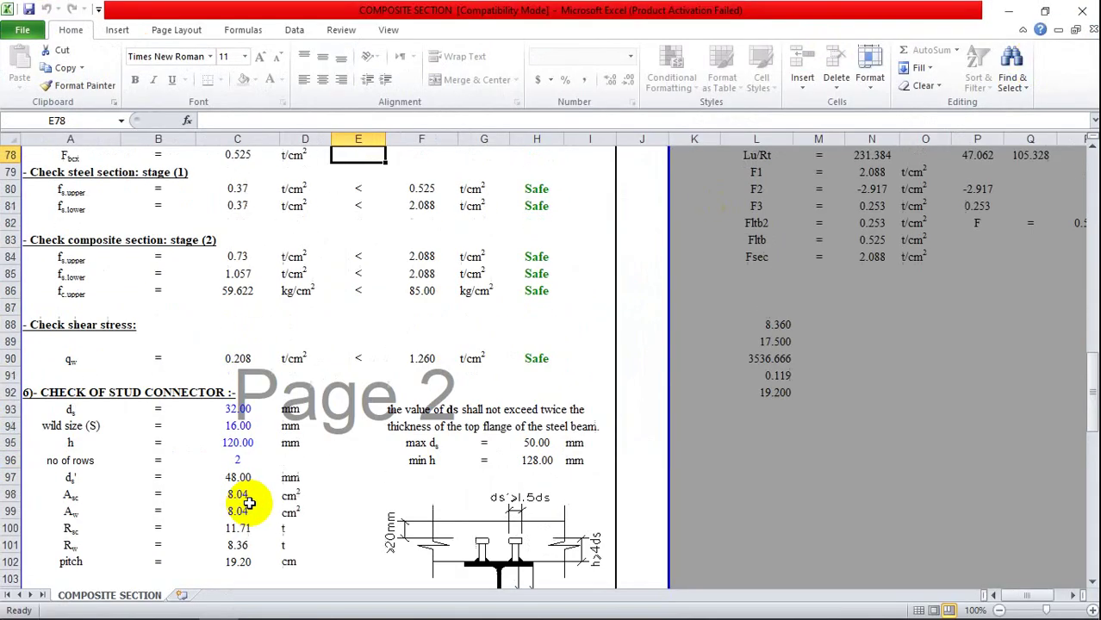
pyautogui.press('Up')
pyautogui.press('Up')
pyautogui.press('Up')
pyautogui.press('Up')
pyautogui.press('Up')
pyautogui.press('Up')
pyautogui.press('Up')
pyautogui.press('Up')
pyautogui.press('Up')
pyautogui.press('Up')
pyautogui.press('Up')
pyautogui.press('Up')
pyautogui.press('Up')
pyautogui.press('Up')
pyautogui.press('Up')
pyautogui.press('Up')
pyautogui.press('Up')
pyautogui.press('Up')
pyautogui.press('Up')
pyautogui.press('Up')
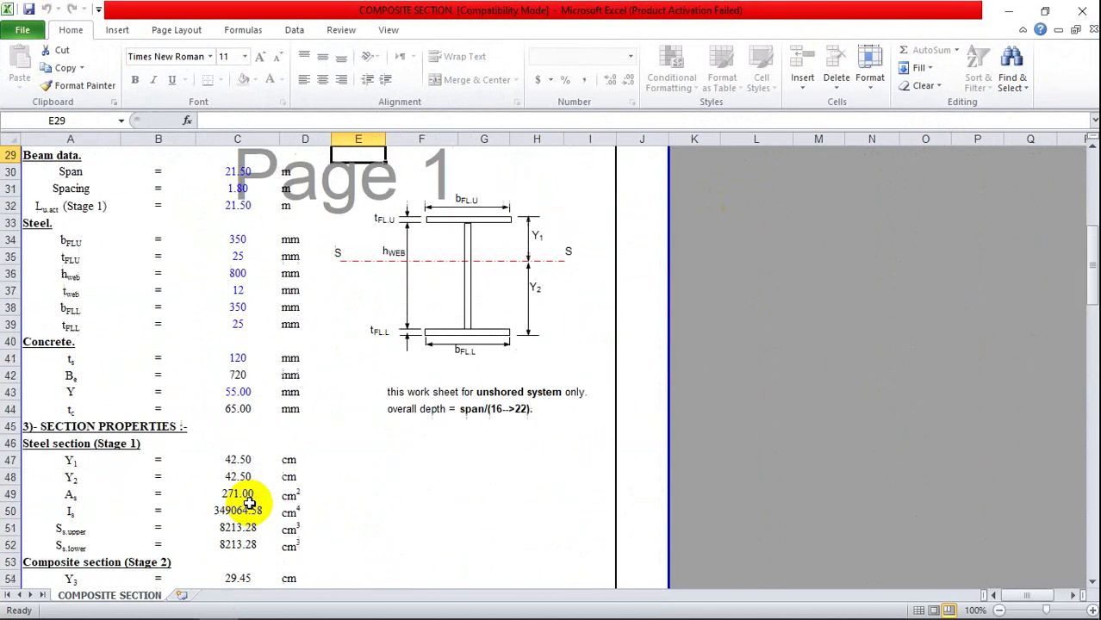
pyautogui.press('Up')
pyautogui.press('Up')
pyautogui.press('Up')
pyautogui.press('Up')
pyautogui.press('Up')
pyautogui.press('Up')
pyautogui.press('Up')
pyautogui.press('Up')
pyautogui.press('Up')
pyautogui.press('Up')
pyautogui.press('Up')
pyautogui.press('Up')
pyautogui.press('Up')
pyautogui.press('Up')
pyautogui.press('Up')
pyautogui.press('Up')
pyautogui.press('Up')
pyautogui.press('Up')
pyautogui.press('Up')
pyautogui.press('Up')
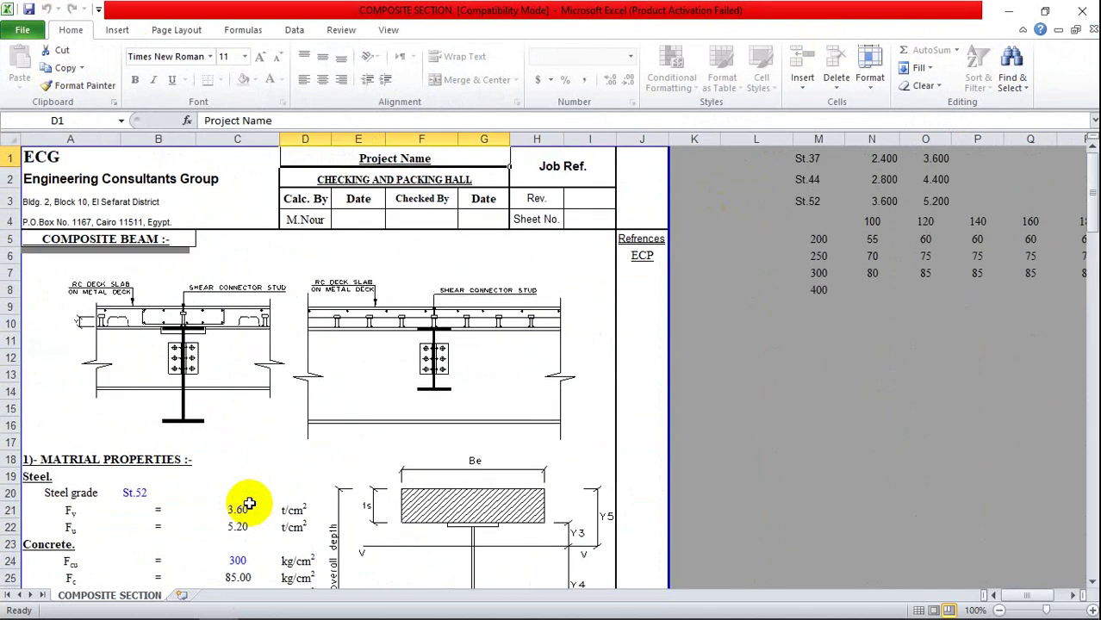
# Examine the composite beam drawings showing the deck slab and shear connector studs above the material properties.
pyautogui.press('Down')
pyautogui.press('Down')
pyautogui.press('Down')
pyautogui.press('Down')
pyautogui.press('Down')
pyautogui.press('Down')
pyautogui.press('Down')
pyautogui.press('Down')
pyautogui.press('Down')
pyautogui.press('Down')
pyautogui.press('Down')
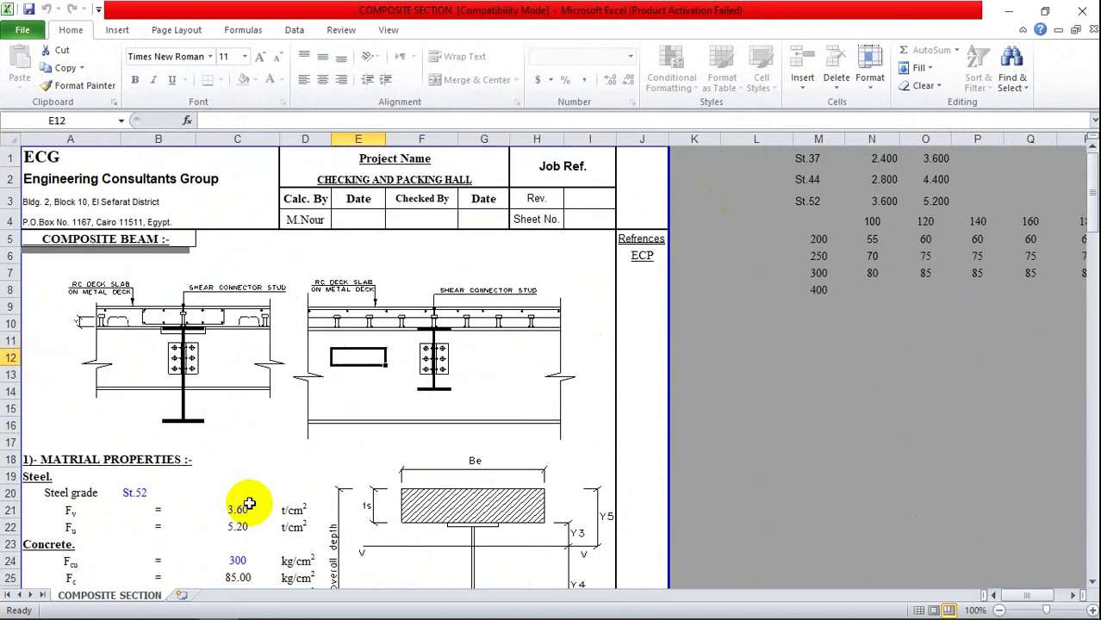
pyautogui.press('Down')
pyautogui.press('Down')
pyautogui.press('Down')
pyautogui.press('Down')
pyautogui.press('Down')
pyautogui.press('Down')
pyautogui.press('Up')
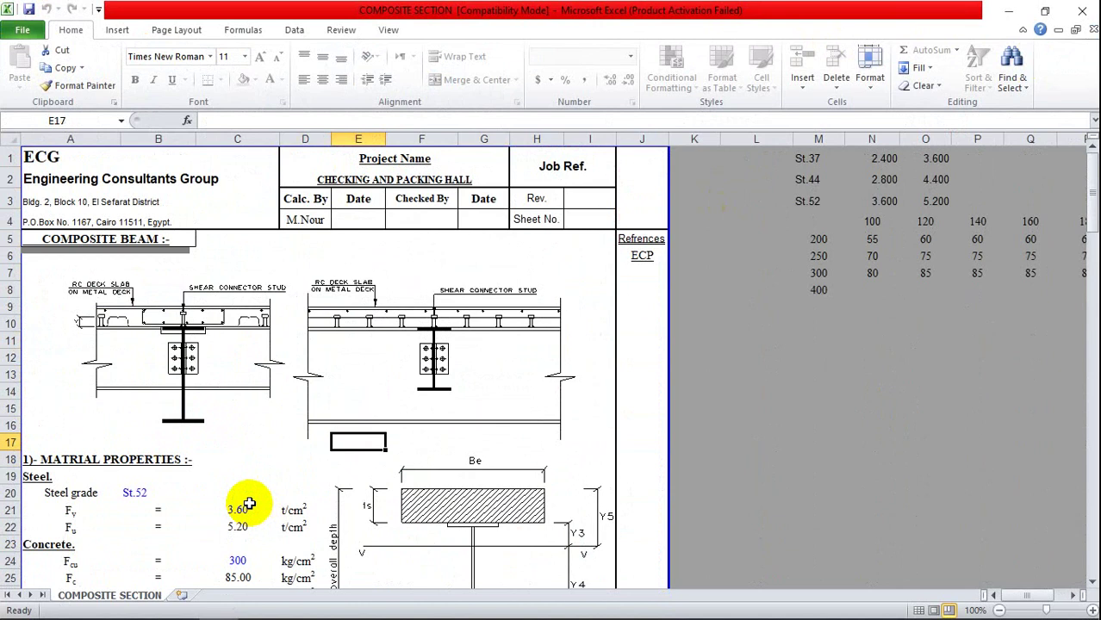
pyautogui.press('Up')
pyautogui.press('Up')
pyautogui.press('Up')
pyautogui.press('Up')
pyautogui.press('Up')
pyautogui.press('Down')
pyautogui.press('Down')
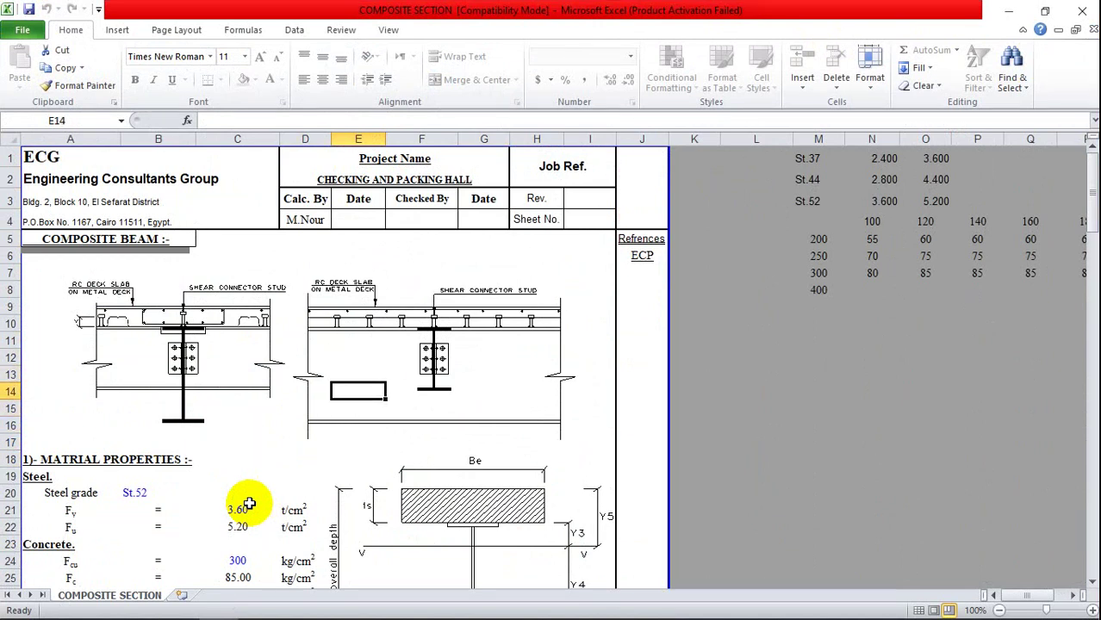
pyautogui.press('Down')
pyautogui.press('Down')
pyautogui.press('Down')
pyautogui.press('Down')
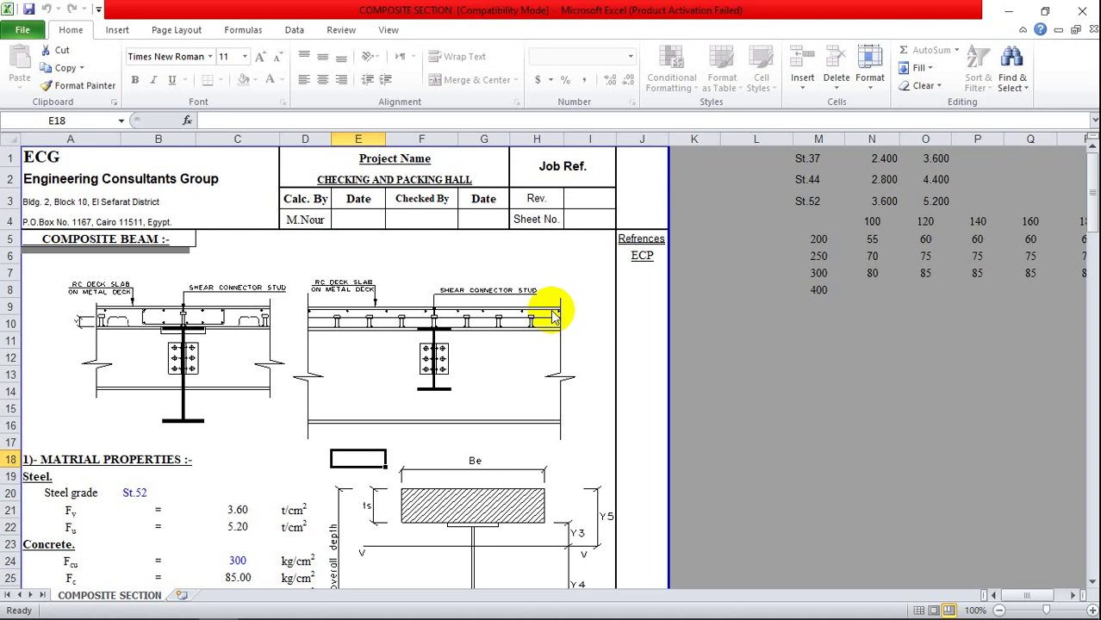
pyautogui.press('Down')
pyautogui.press('Down')
pyautogui.press('Down')
pyautogui.press('Down')
pyautogui.press('Up')
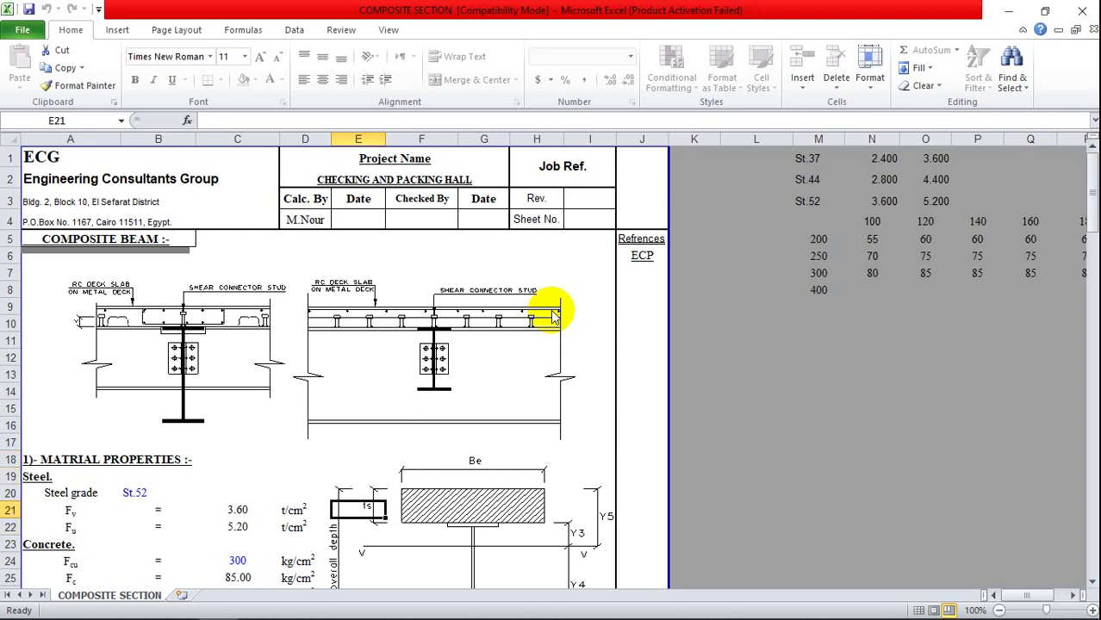
pyautogui.press('Up')
pyautogui.press('Down')
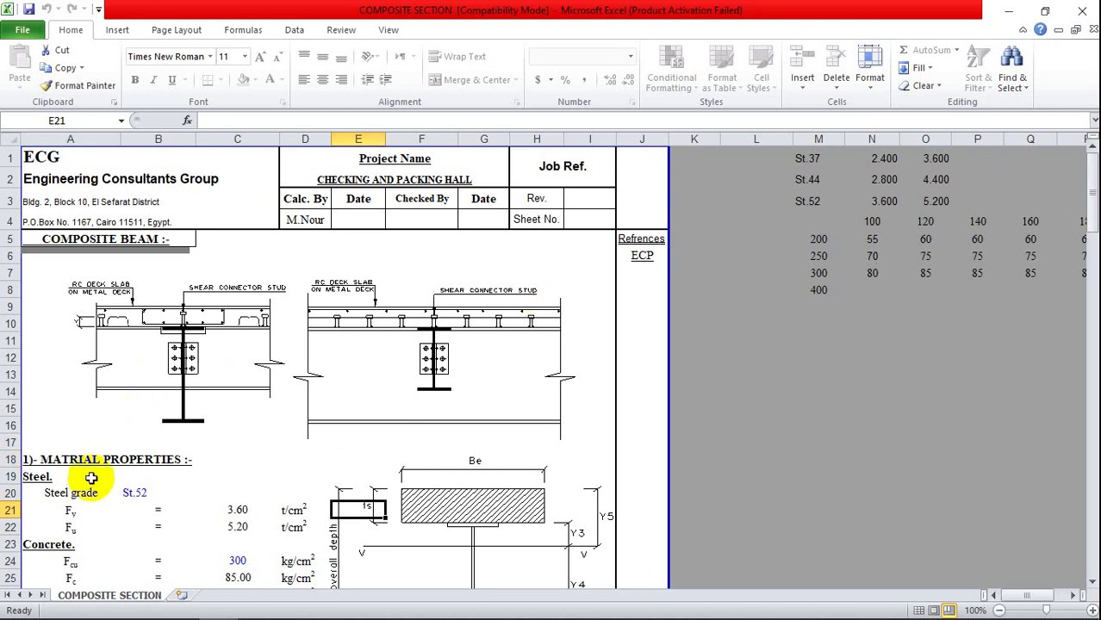
# Examine the steel and concrete material properties and the beam data that follows them.
pyautogui.press('Down')
pyautogui.press('Down')
pyautogui.press('Down')
pyautogui.press('Down')
pyautogui.press('Down')
pyautogui.press('Down')
pyautogui.press('Down')
pyautogui.press('Down')
pyautogui.press('Down')
pyautogui.press('Down')
pyautogui.press('Down')
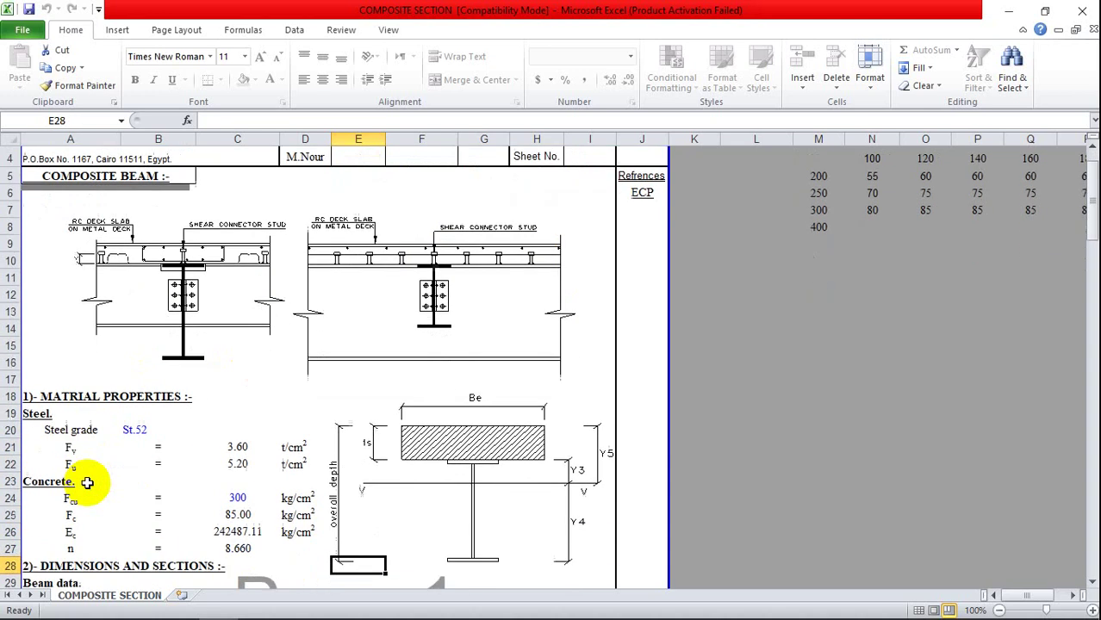
pyautogui.press('Left')
pyautogui.press('Left')
pyautogui.press('Left')
pyautogui.press('Left')
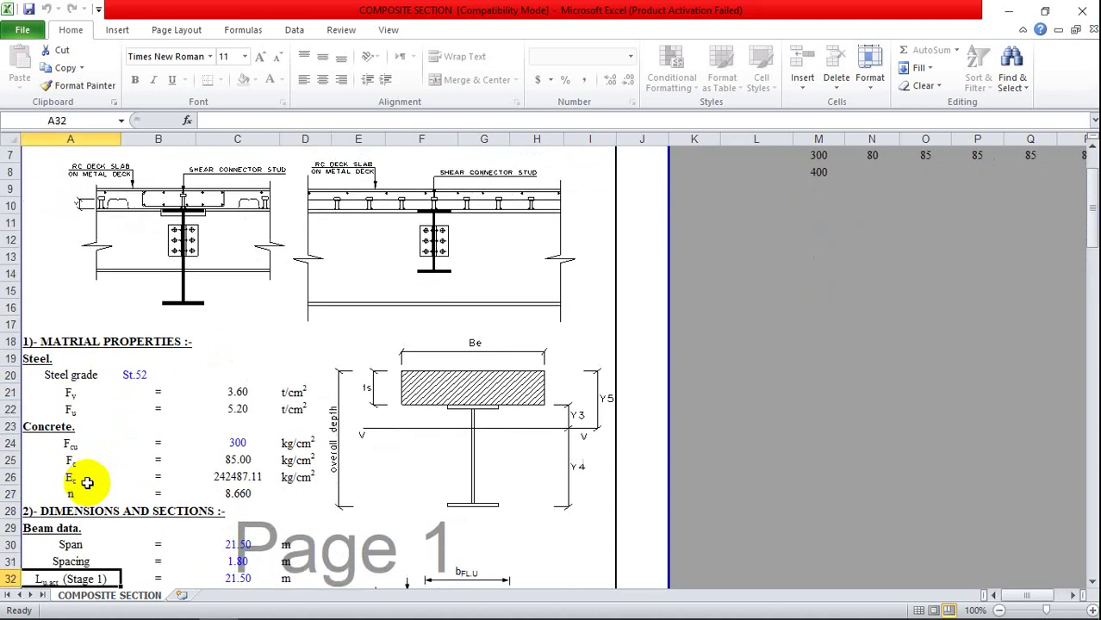
pyautogui.press('Up')
pyautogui.press('Up')
pyautogui.press('Up')
pyautogui.press('Up')
pyautogui.press('Up')
pyautogui.press('Up')
pyautogui.press('Up')
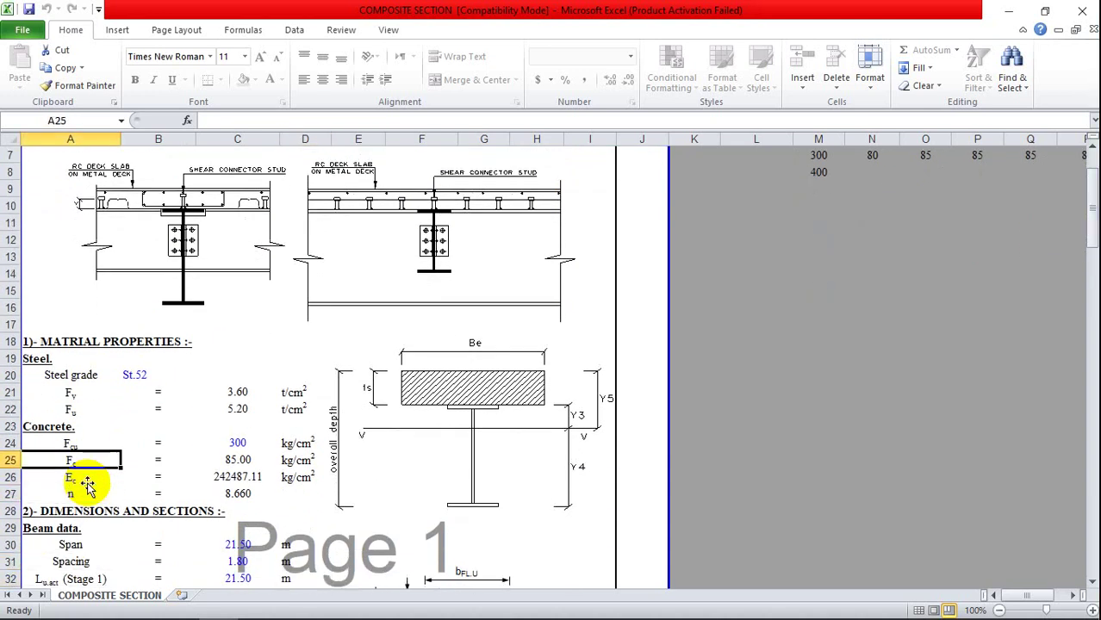
pyautogui.press('Up')
pyautogui.press('Up')
pyautogui.press('Up')
pyautogui.press('Up')
pyautogui.press('Up')
pyautogui.press('Up')
pyautogui.press('Up')
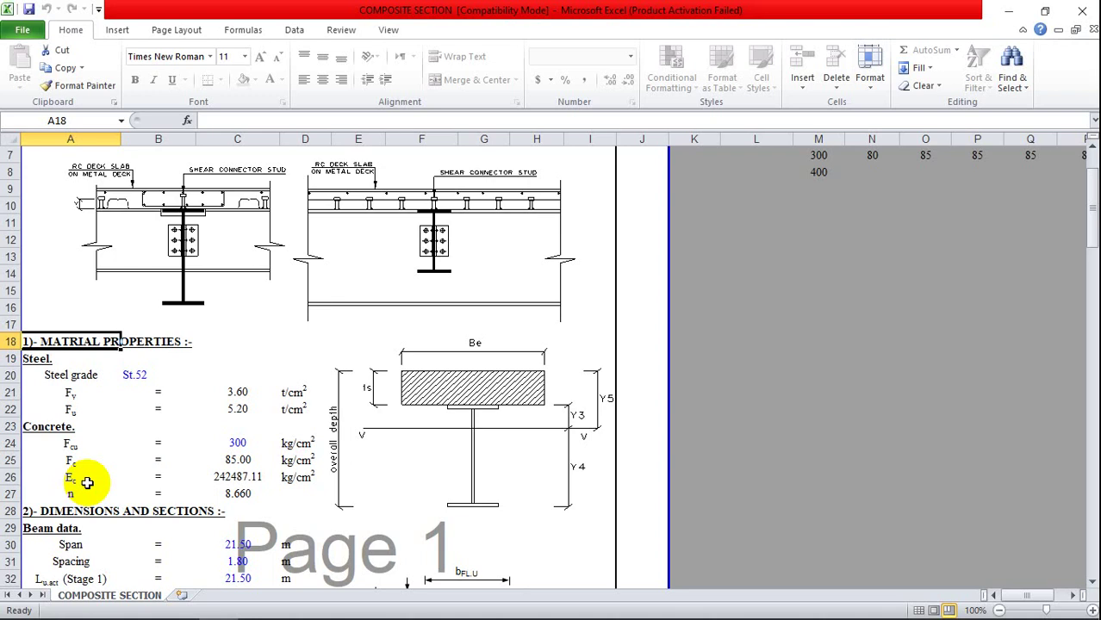
# Set the concrete strength Fcu in the material properties to 250 kg/cm².
pyautogui.press('Down')
pyautogui.press('Down')
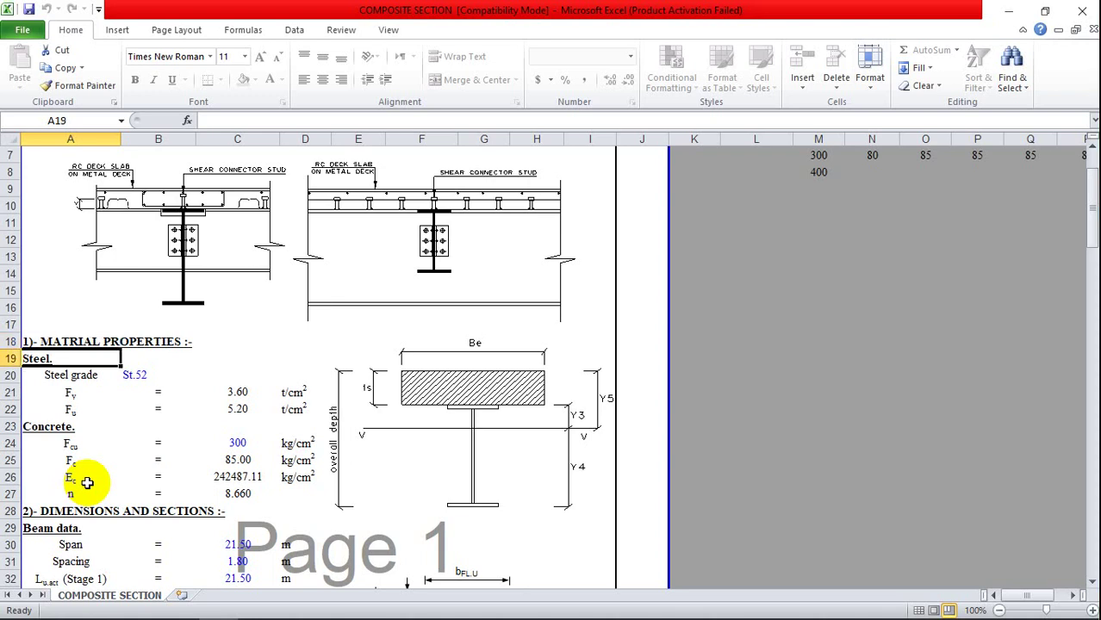
pyautogui.press('Right')
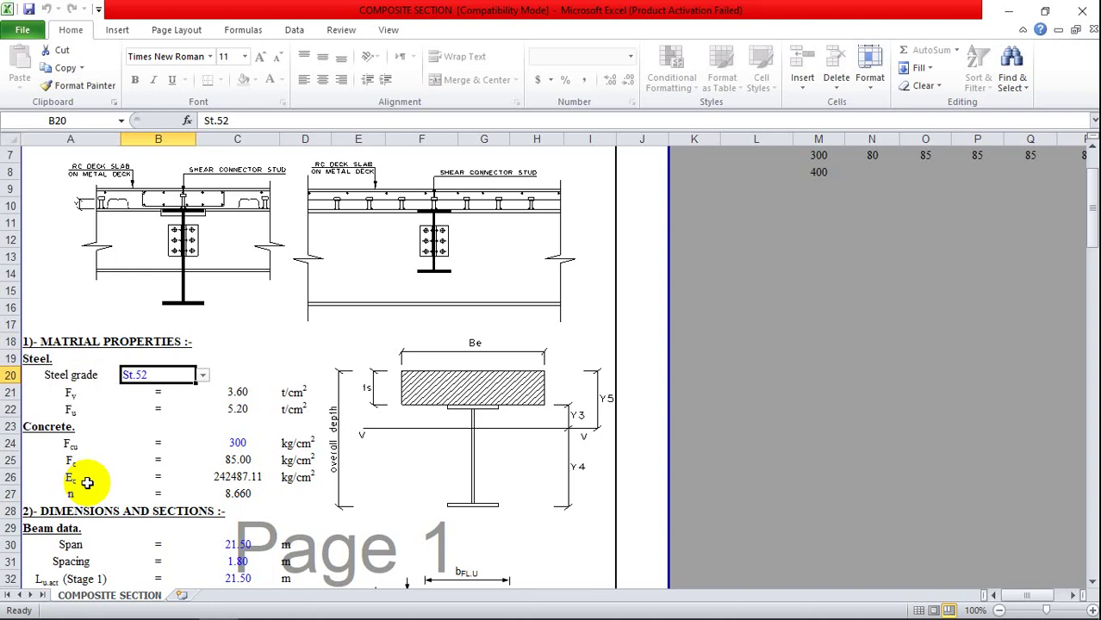
pyautogui.press('Down')
pyautogui.press('Down')
pyautogui.press('Down')
pyautogui.press('Down')
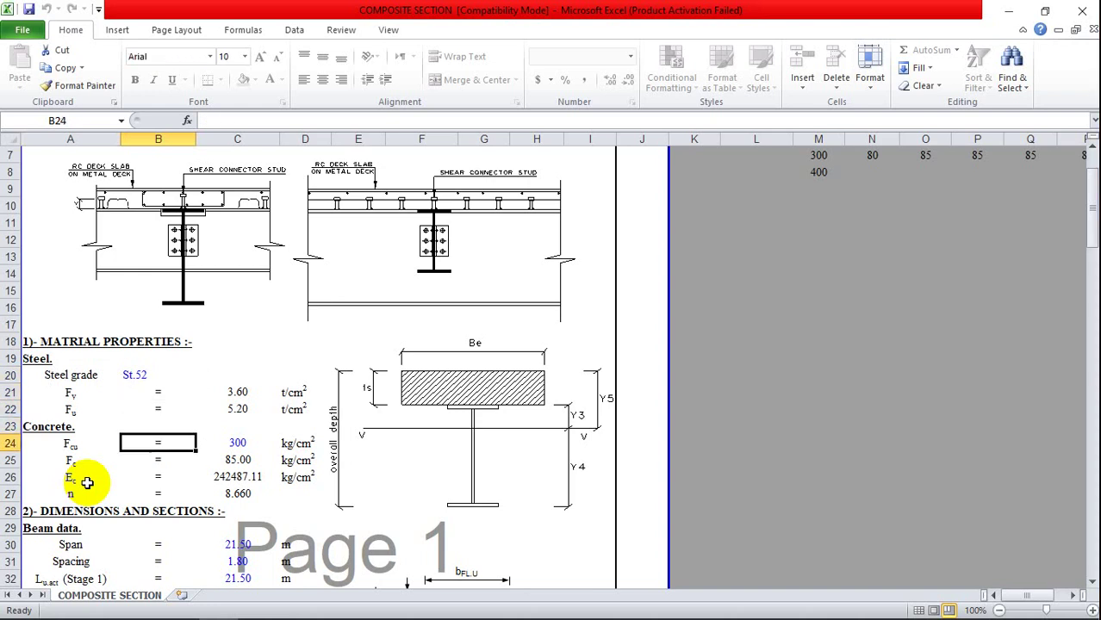
pyautogui.press('Right')
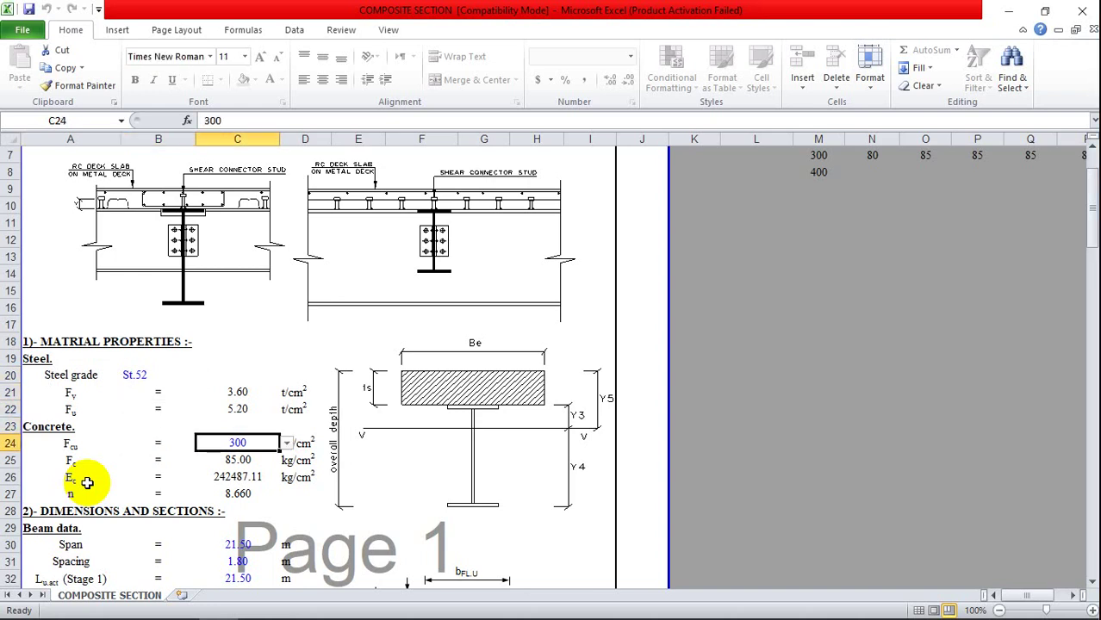
pyautogui.click(273, 442)
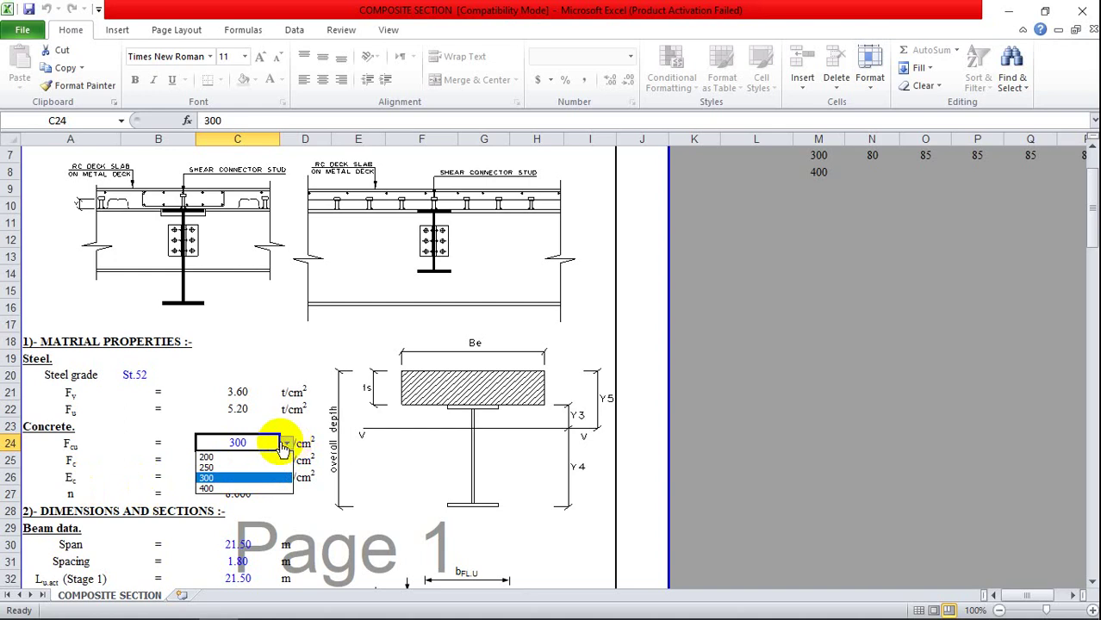
pyautogui.click(240, 466)
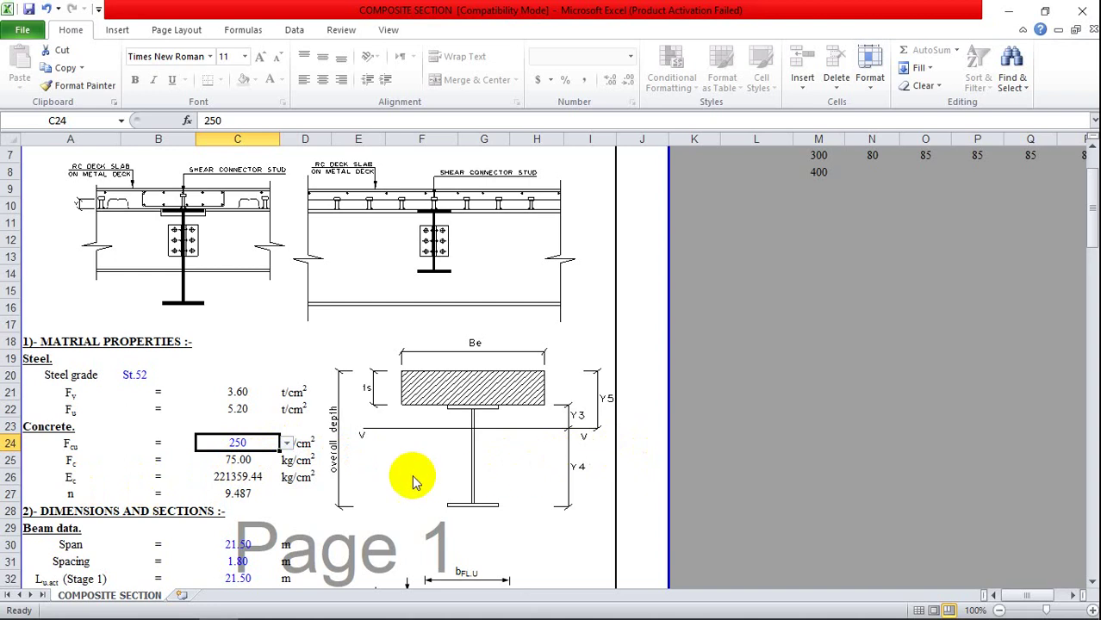
pyautogui.click(145, 445)
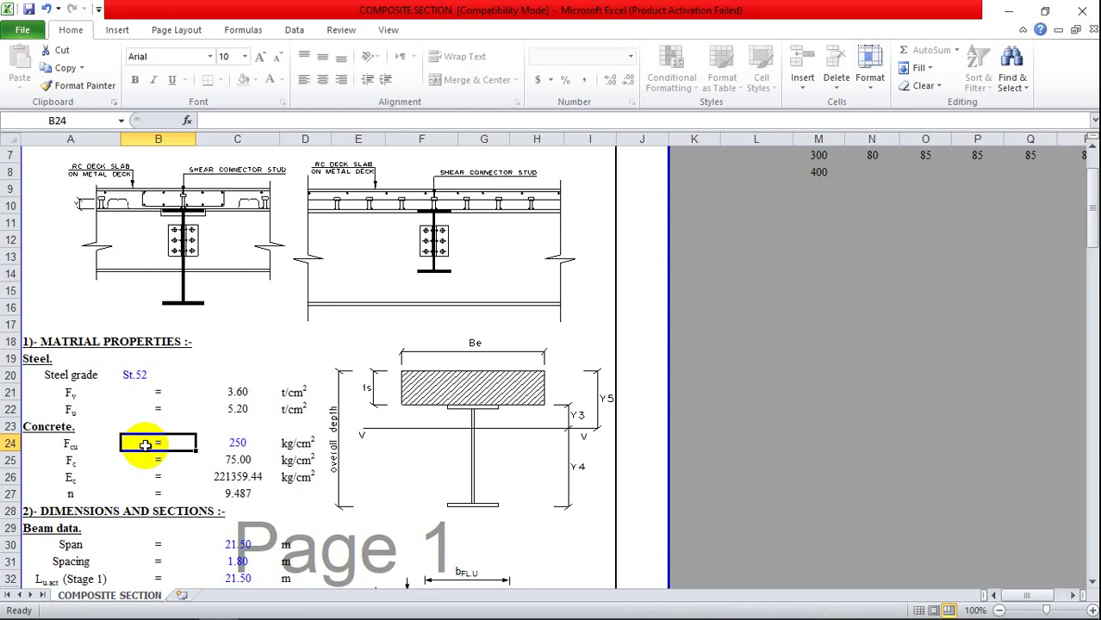
# Examine the beam data and the steel and concrete dimensions down to the Stage 1 steel section properties.
pyautogui.press('Down')
pyautogui.press('Down')
pyautogui.press('Down')
pyautogui.press('Down')
pyautogui.press('Down')
pyautogui.press('Down')
pyautogui.press('Down')
pyautogui.press('Down')
pyautogui.press('Down')
pyautogui.press('Down')
pyautogui.press('Down')
pyautogui.press('Down')
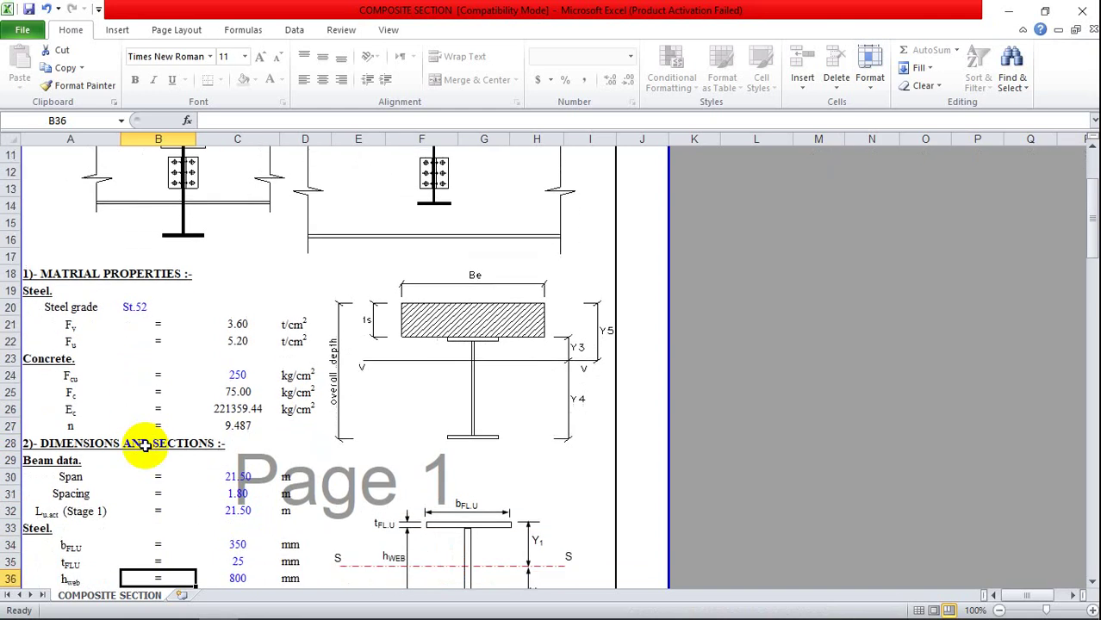
pyautogui.press('Down')
pyautogui.press('Down')
pyautogui.press('Down')
pyautogui.press('Down')
pyautogui.press('Down')
pyautogui.press('Down')
pyautogui.press('Down')
pyautogui.press('Down')
pyautogui.press('Down')
pyautogui.press('Down')
pyautogui.press('Down')
pyautogui.press('Down')
pyautogui.press('Down')
pyautogui.press('Down')
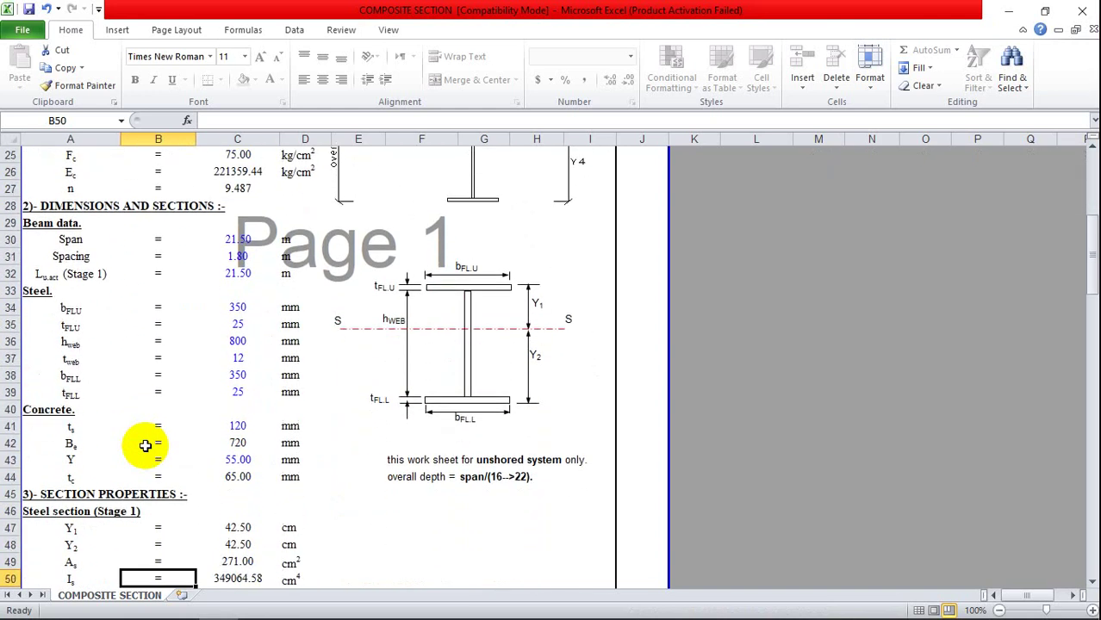
# Review the concrete and steel dimension inputs back up to the beam's span value.
pyautogui.press('Up')
pyautogui.press('Up')
pyautogui.press('Up')
pyautogui.press('Up')
pyautogui.press('Up')
pyautogui.press('Up')
pyautogui.press('Up')
pyautogui.press('Up')
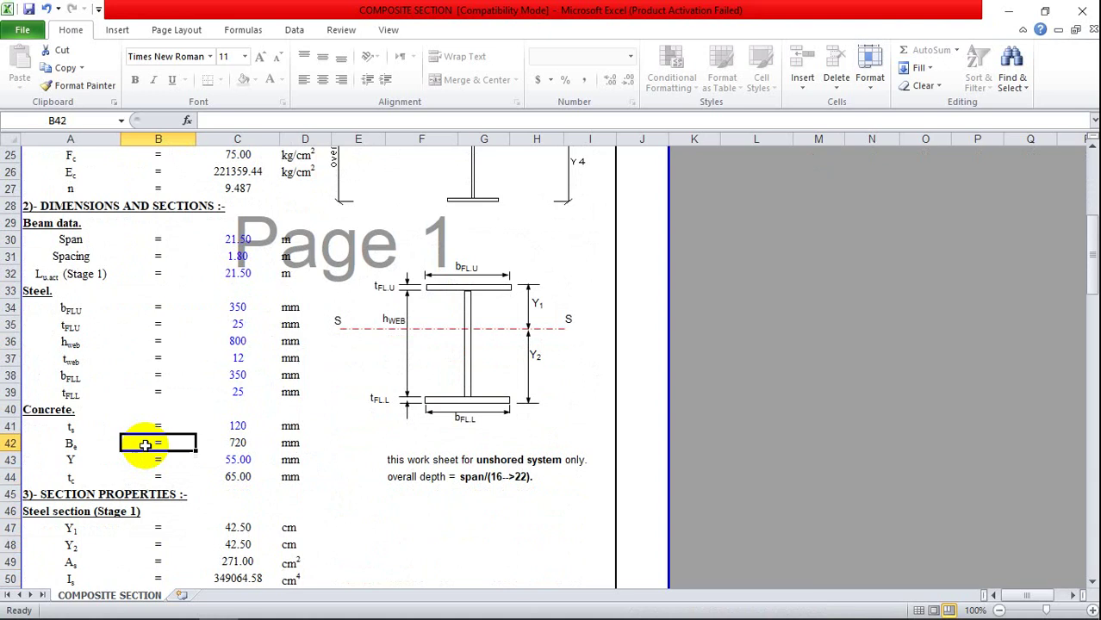
pyautogui.press('Up')
pyautogui.press('Up')
pyautogui.press('Up')
pyautogui.press('Up')
pyautogui.press('Up')
pyautogui.press('Up')
pyautogui.press('Up')
pyautogui.press('Up')
pyautogui.press('Up')
pyautogui.press('Up')
pyautogui.press('Up')
pyautogui.press('Up')
pyautogui.press('Right')
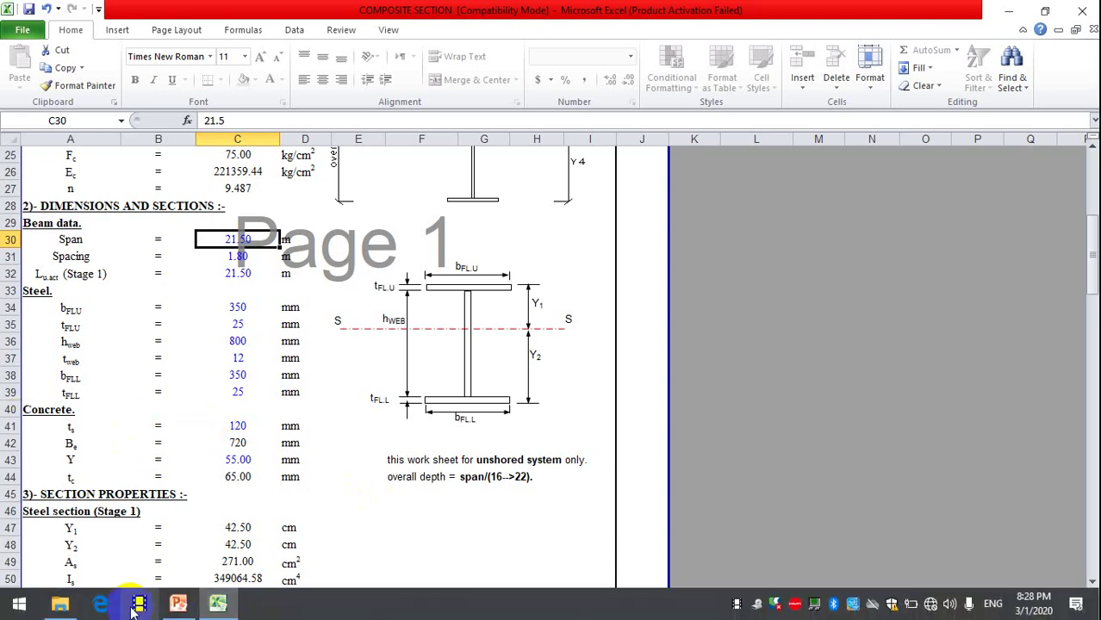
# Switch to File Explorer, go up to the civil folder and open the SteelTables PDF.
pyautogui.click(62, 608)
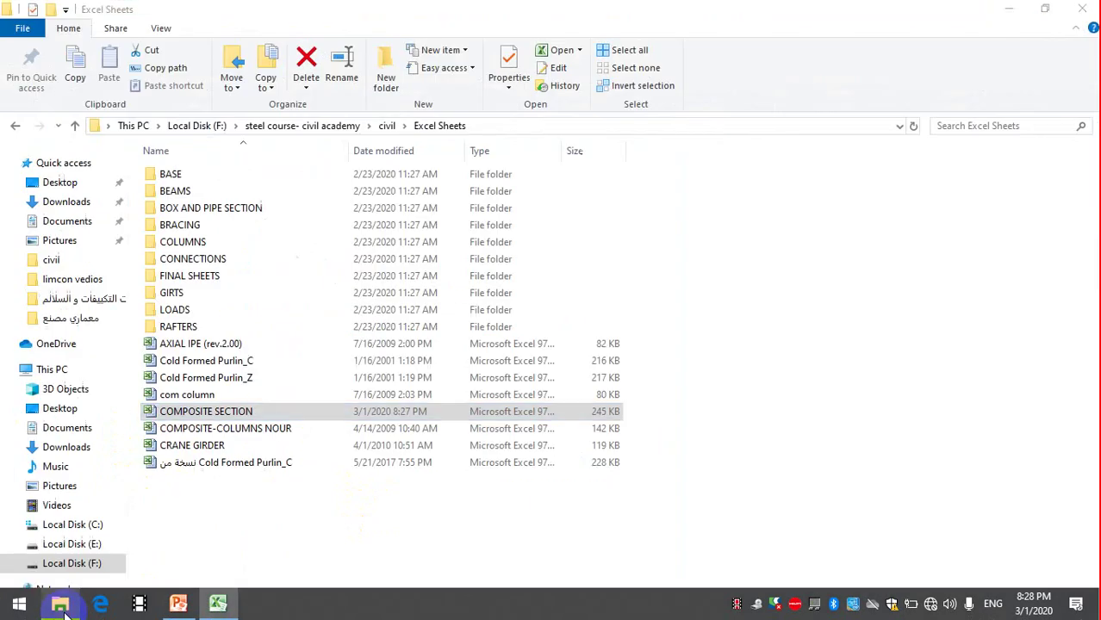
pyautogui.click(249, 530)
pyautogui.press('BackSpace')
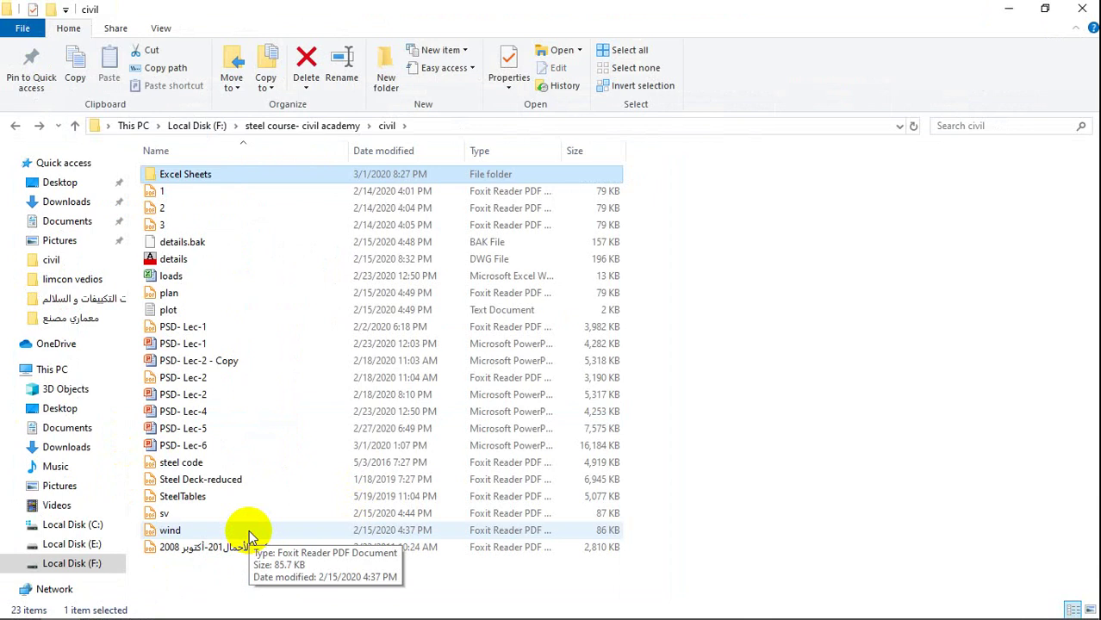
pyautogui.click(193, 498)
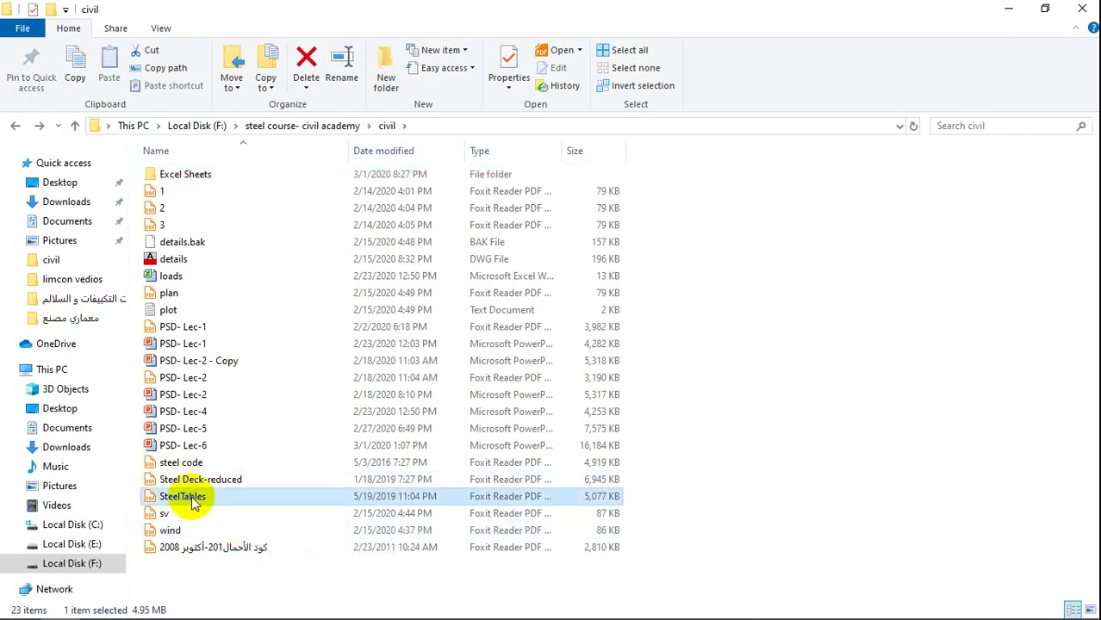
pyautogui.doubleClick(192, 497)
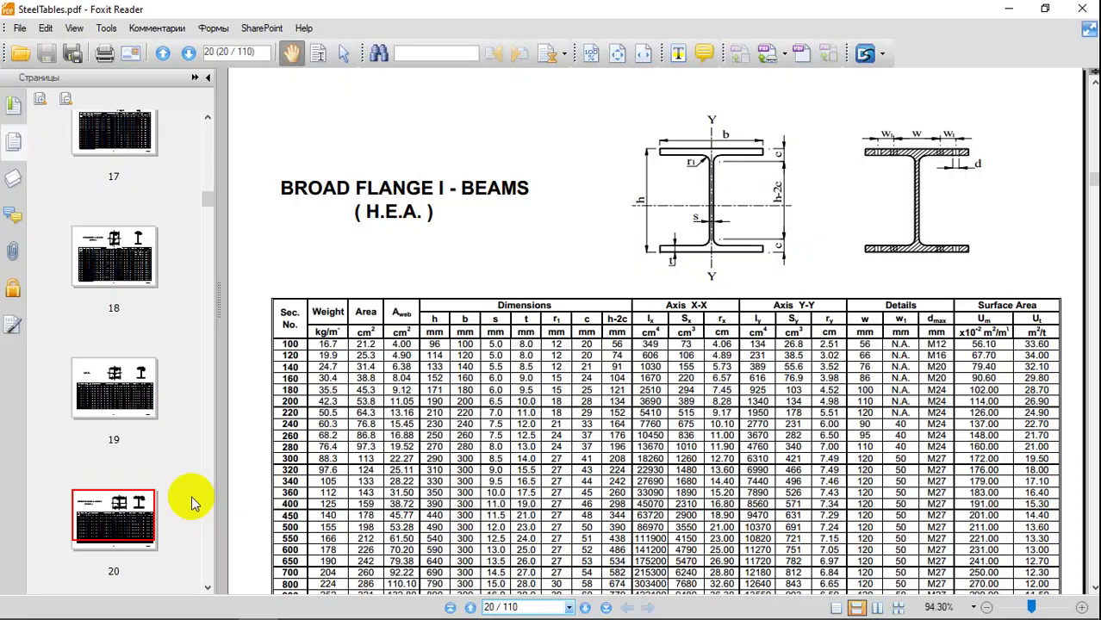
# Find the I.P.E. section table on page 19 of the steel tables and bring all its rows into view.
pyautogui.press('Down')
pyautogui.press('Up')
pyautogui.press('Up')
pyautogui.press('Up')
pyautogui.press('Up')
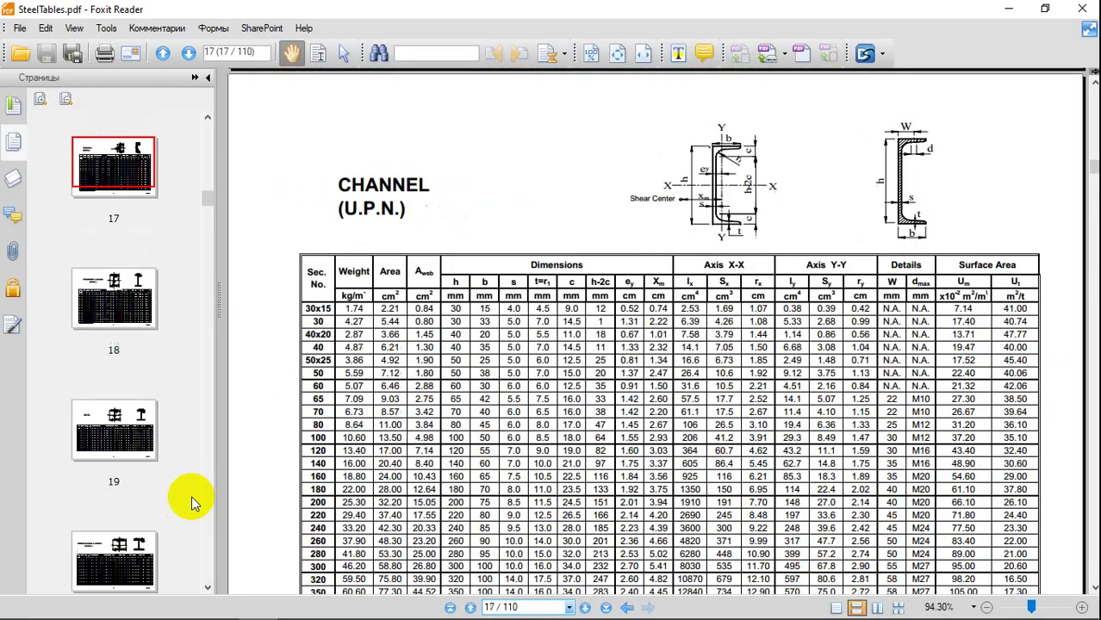
pyautogui.press('Down')
pyautogui.press('Down')
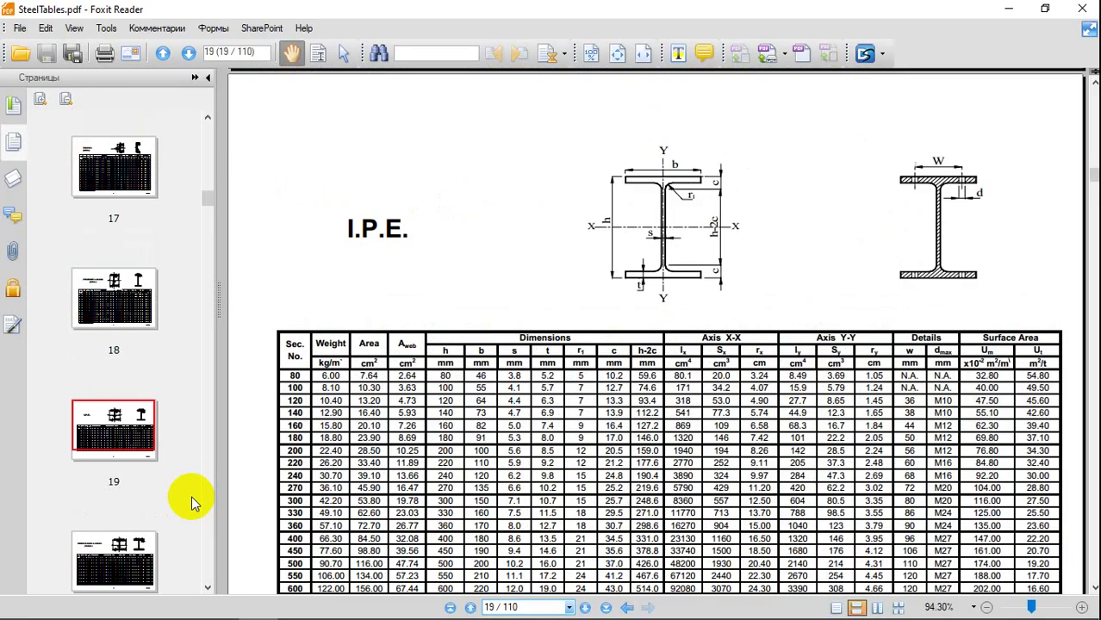
pyautogui.press('Down')
pyautogui.press('Down')
pyautogui.press('Down')
pyautogui.press('Down')
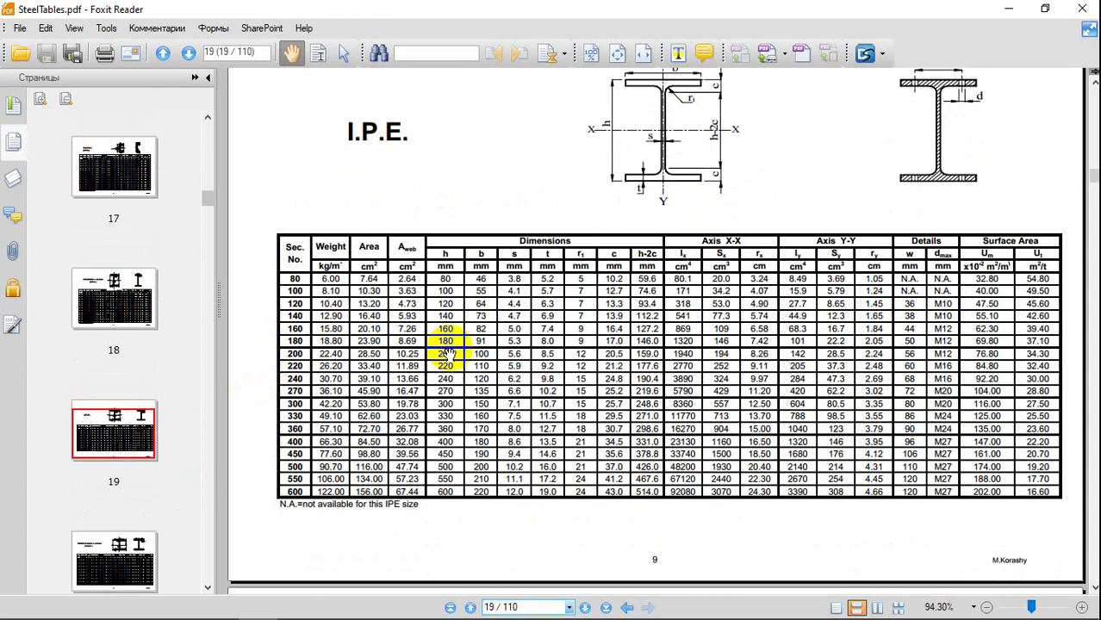
# Compare the steel inputs in the Excel worksheet with the I.P.E. dimensions in the steel tables PDF.
pyautogui.moveTo(249, 613)
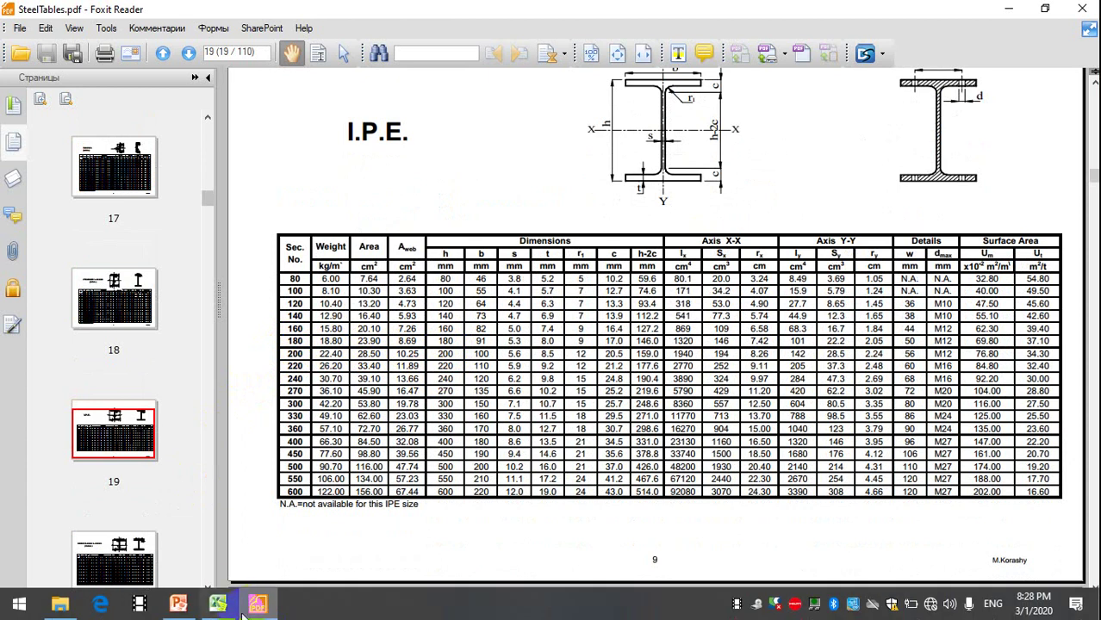
pyautogui.click(257, 607)
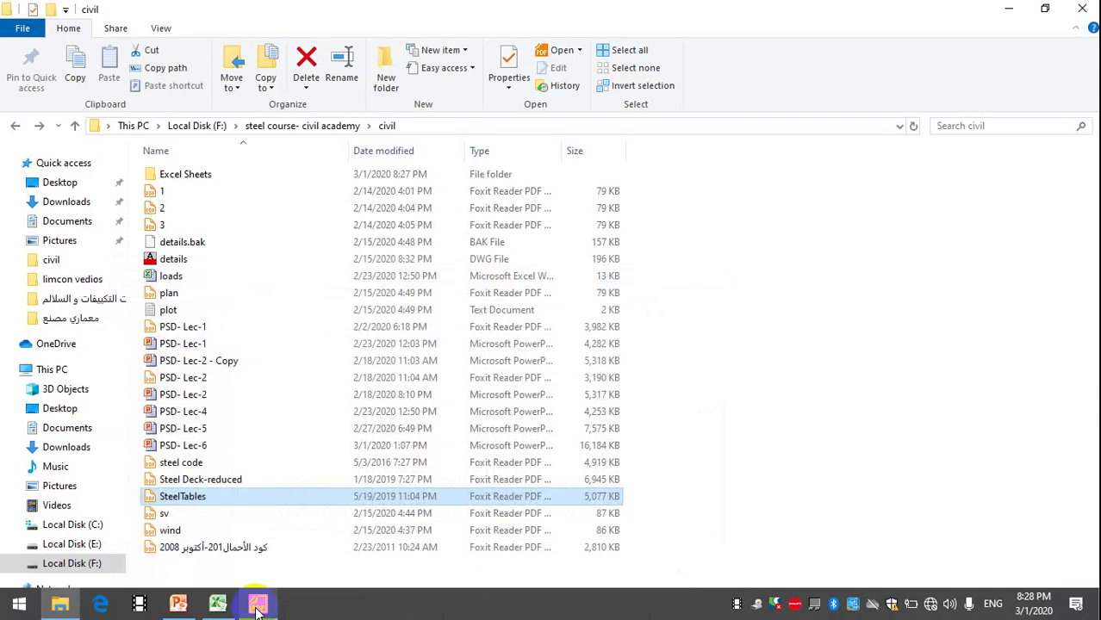
pyautogui.click(218, 604)
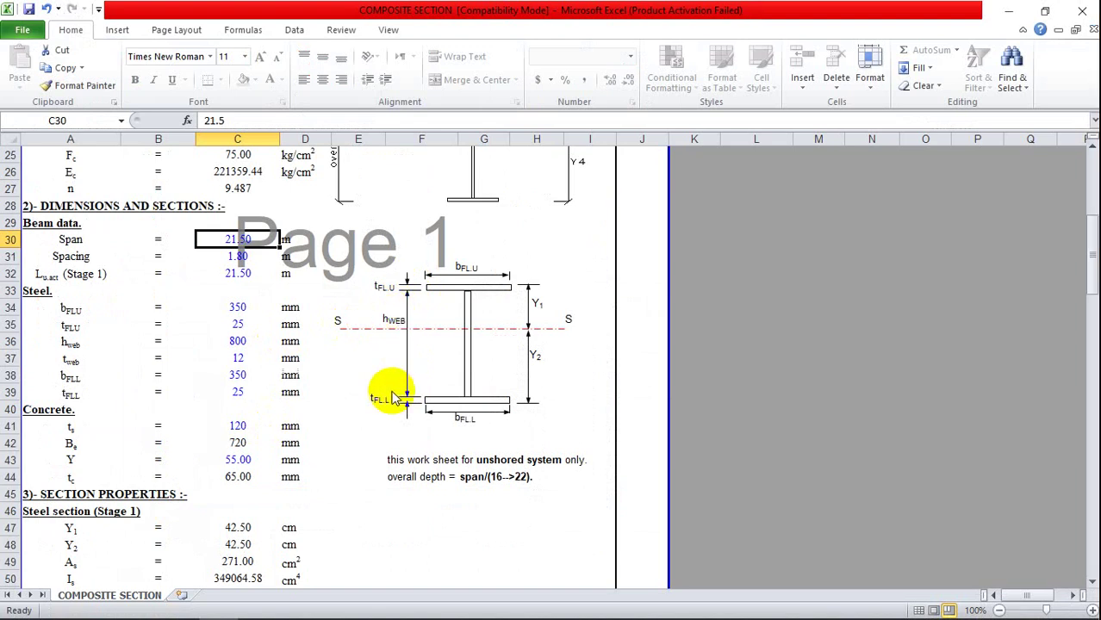
pyautogui.click(259, 607)
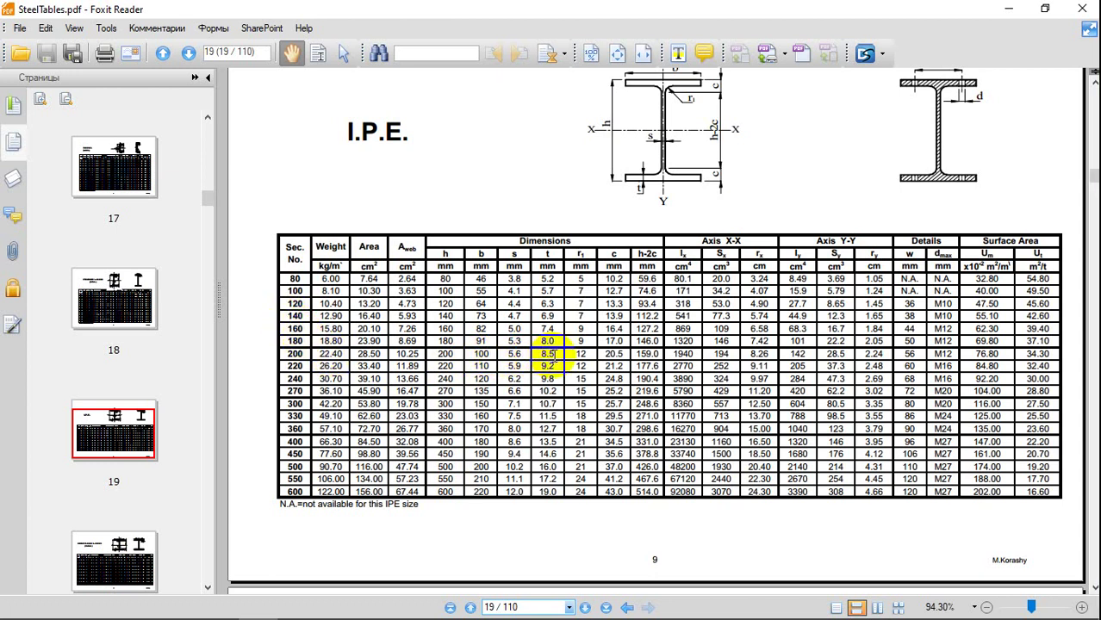
# Switch to the Excel worksheet and set the web height hweb with the formula =200-2*8.5.
pyautogui.moveTo(353, 608)
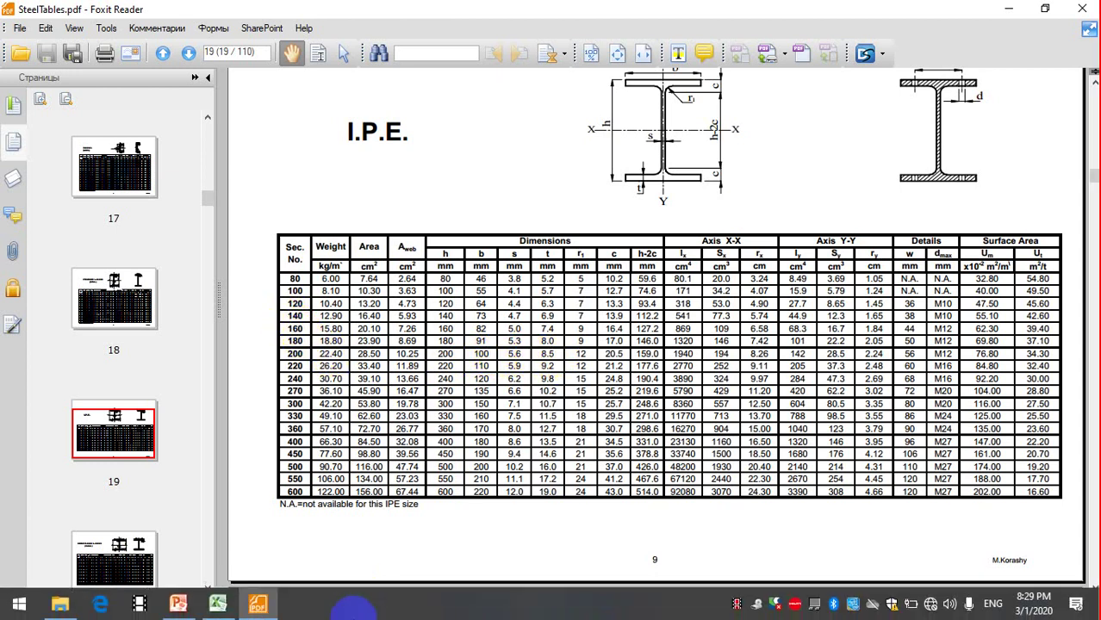
pyautogui.click(218, 603)
pyautogui.click(237, 342)
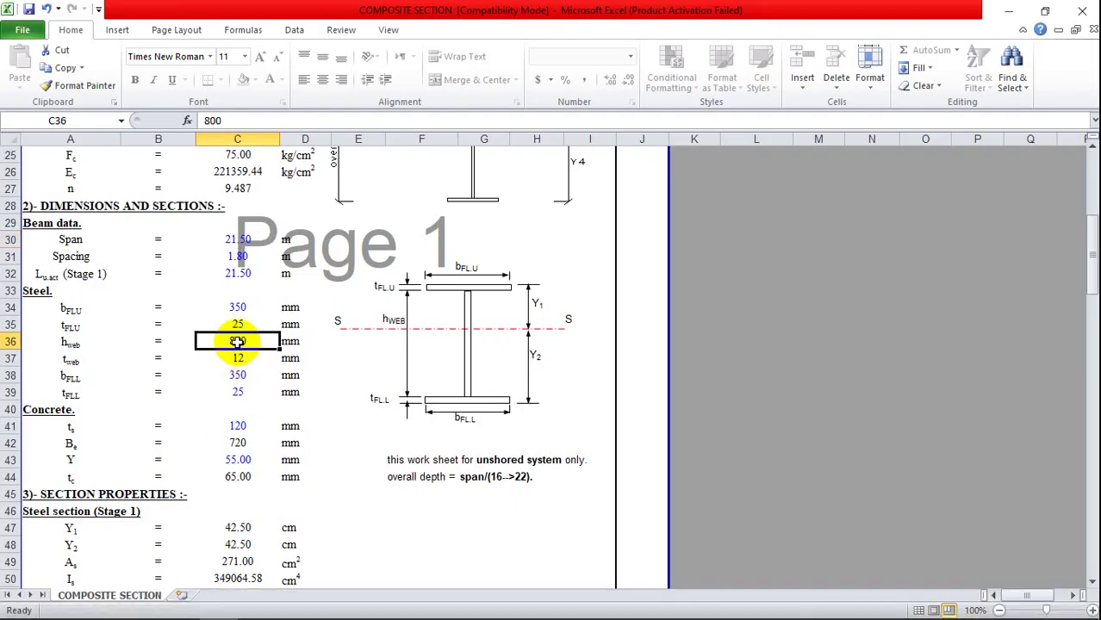
pyautogui.write('=200')
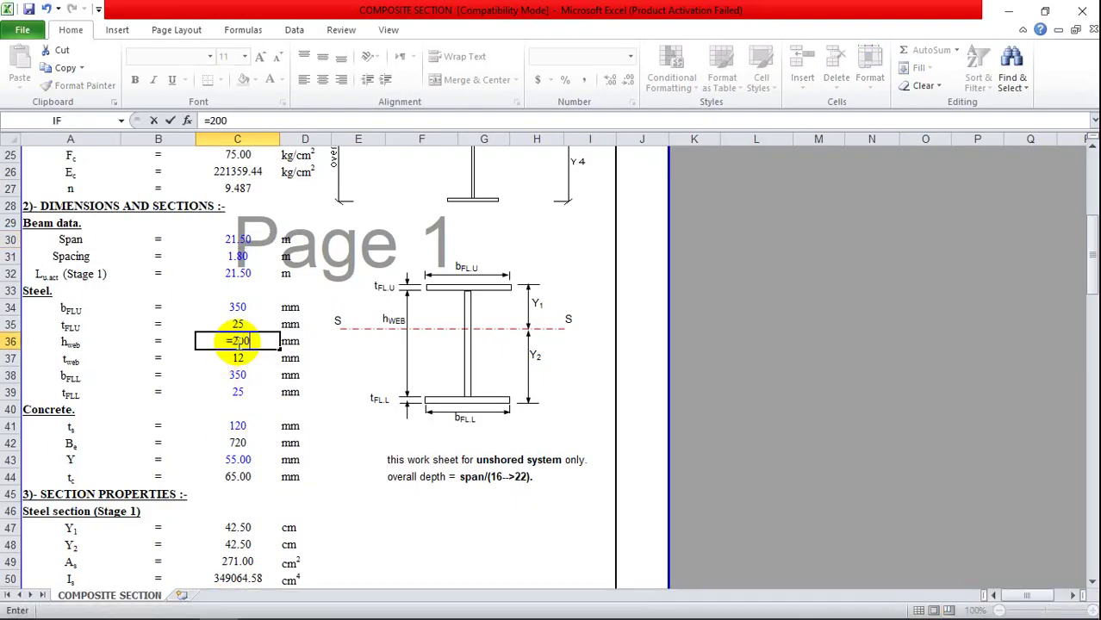
pyautogui.write('-2*8.5')
pyautogui.press('Return')
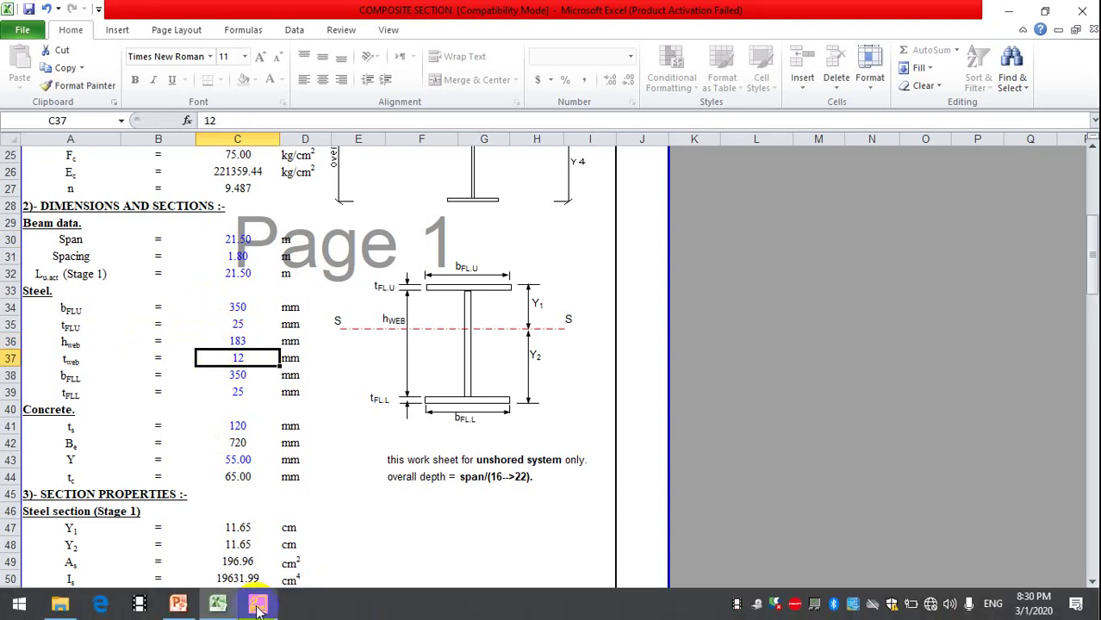
# Check the I.P.E. table in the PDF, then set both flange widths bFLU and bFLL to 100 mm in Excel.
pyautogui.click(257, 606)
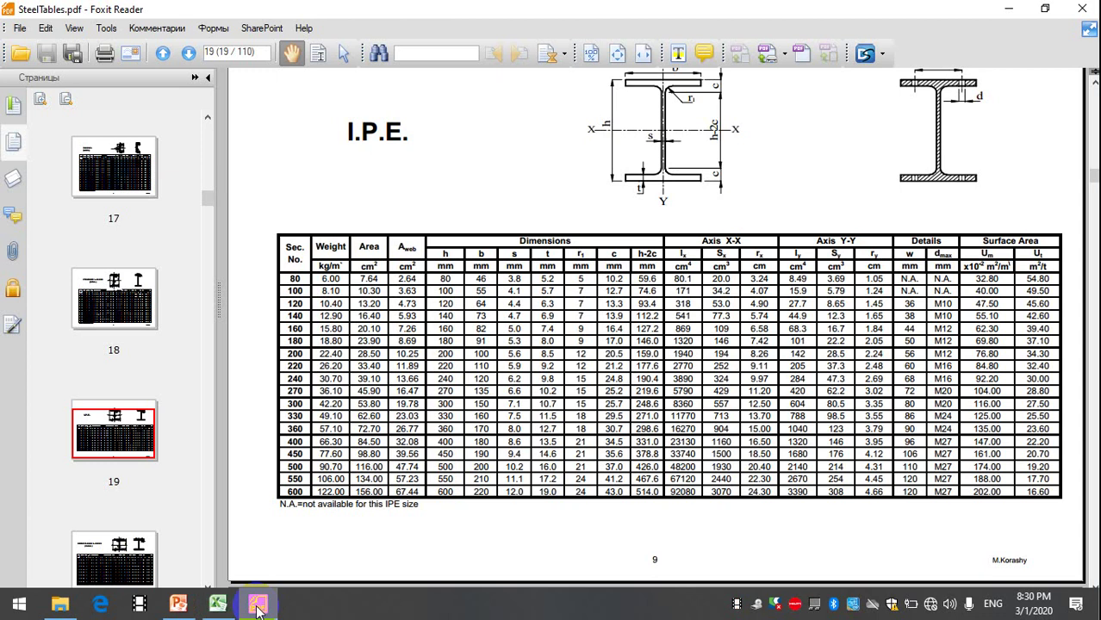
pyautogui.click(258, 607)
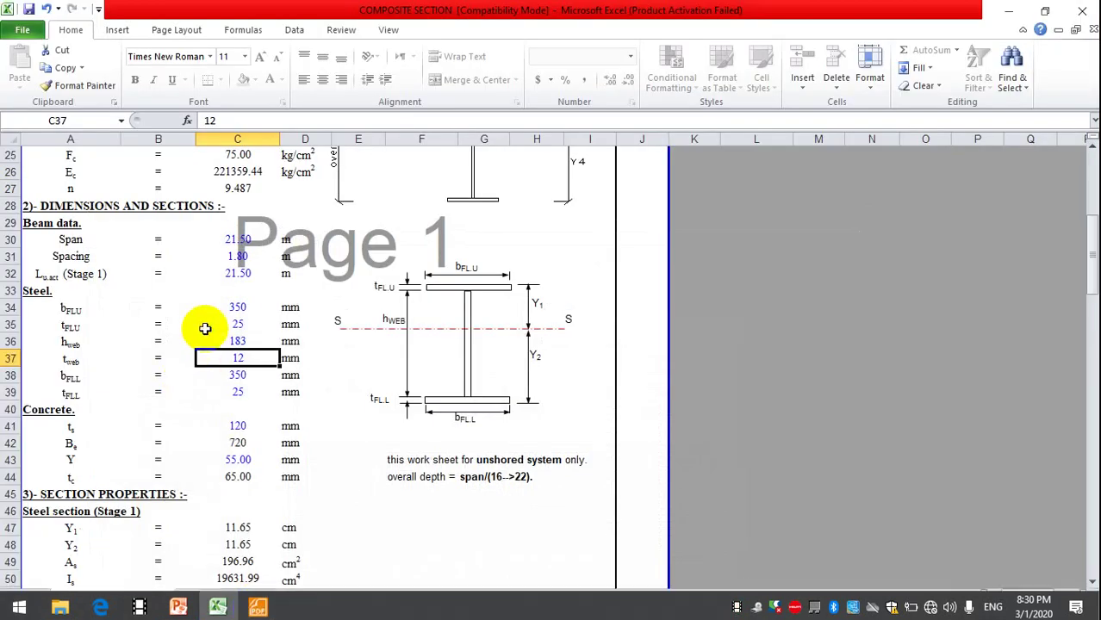
pyautogui.click(236, 306)
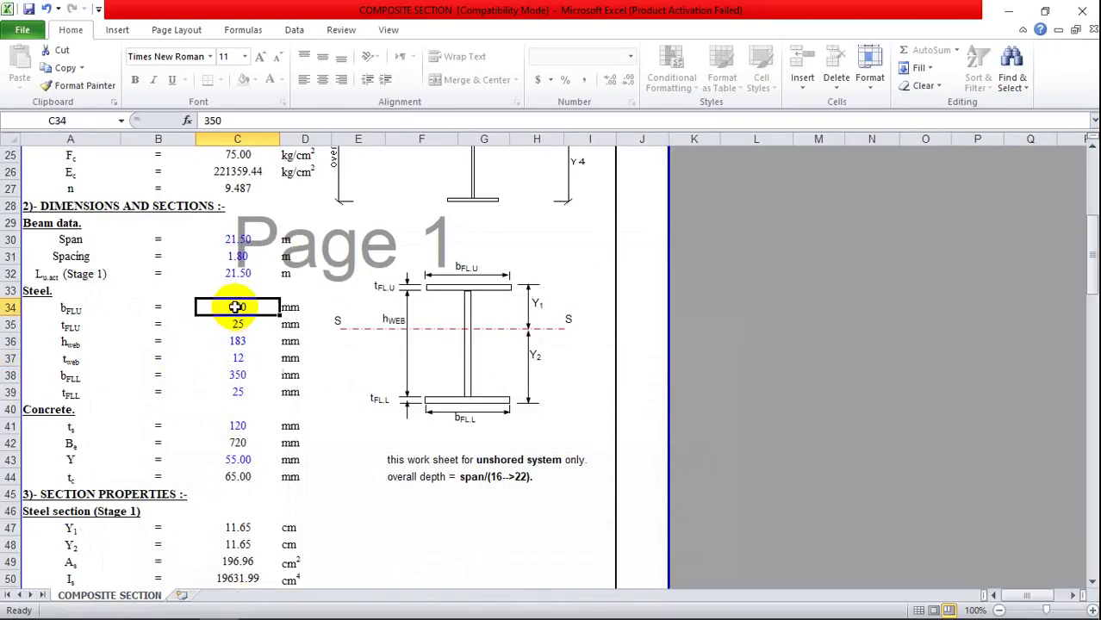
pyautogui.write('100')
pyautogui.press('Return')
pyautogui.press('Return')
pyautogui.press('Return')
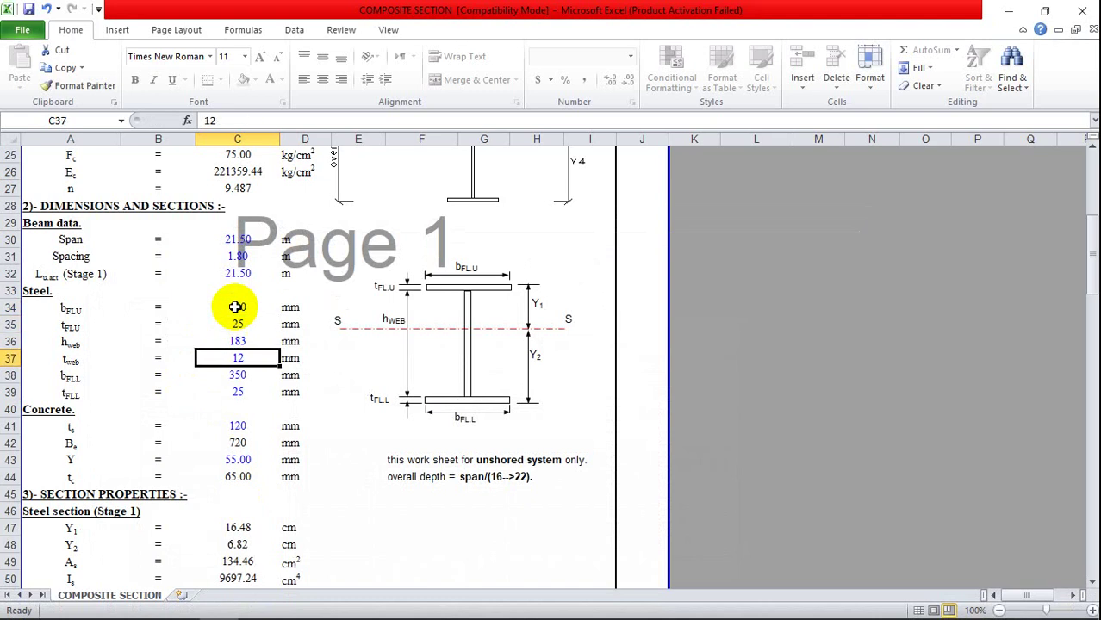
pyautogui.press('Down')
pyautogui.write('100')
pyautogui.press('Up')
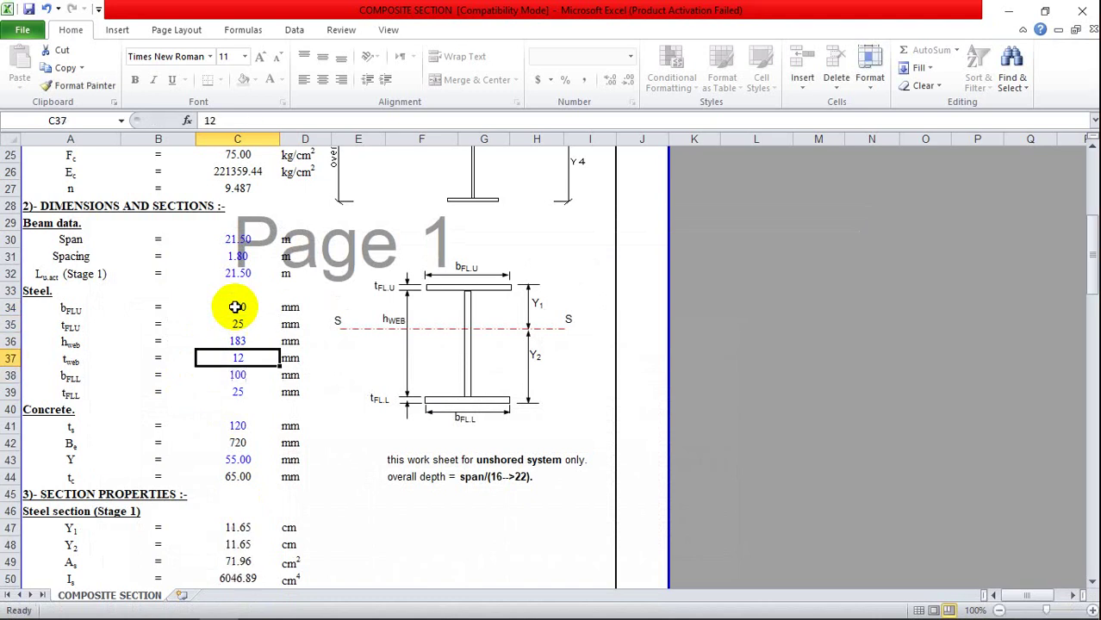
# Set the upper and lower flange thicknesses tFLU and tFLL to 8.5 mm.
pyautogui.press('Up')
pyautogui.press('Up')
pyautogui.write('8.5')
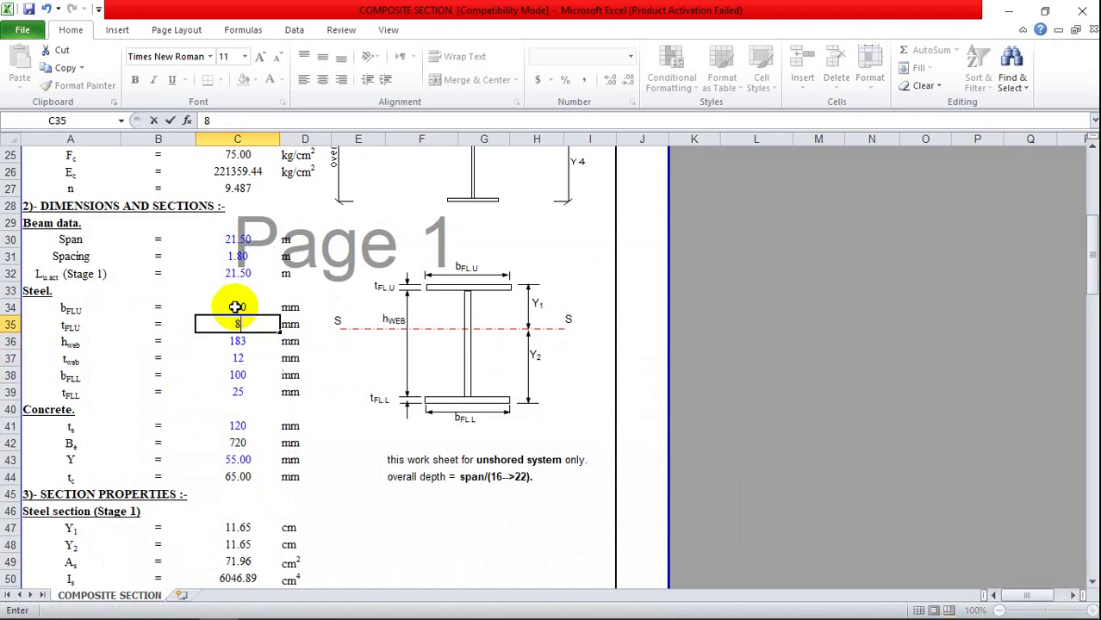
pyautogui.press('Return')
pyautogui.press('Return')
pyautogui.press('Down')
pyautogui.press('Down')
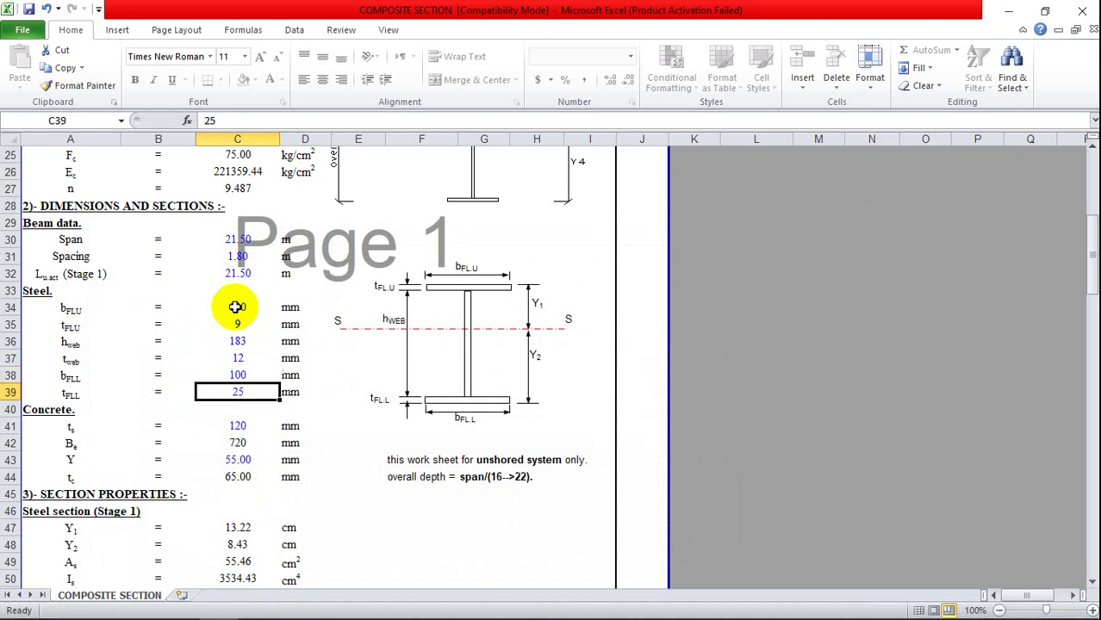
pyautogui.write('8.5')
pyautogui.press('Return')
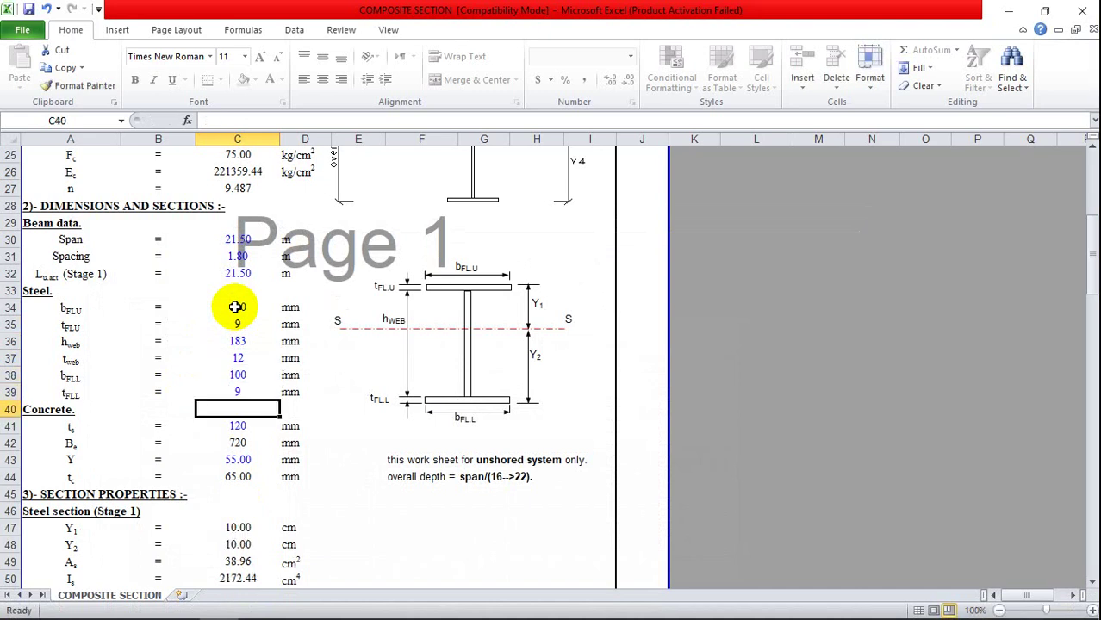
# Check the exact value stored for the upper flange thickness tFLU without changing it.
pyautogui.press('Up')
pyautogui.press('Up')
pyautogui.press('Up')
pyautogui.press('Up')
pyautogui.press('Up')
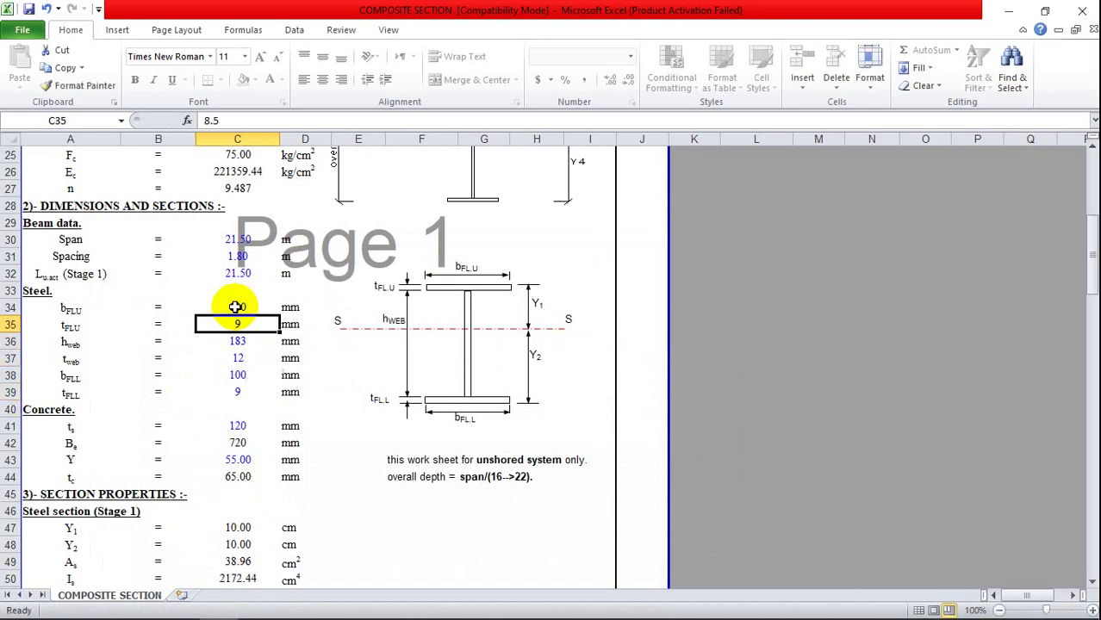
pyautogui.click(243, 114)
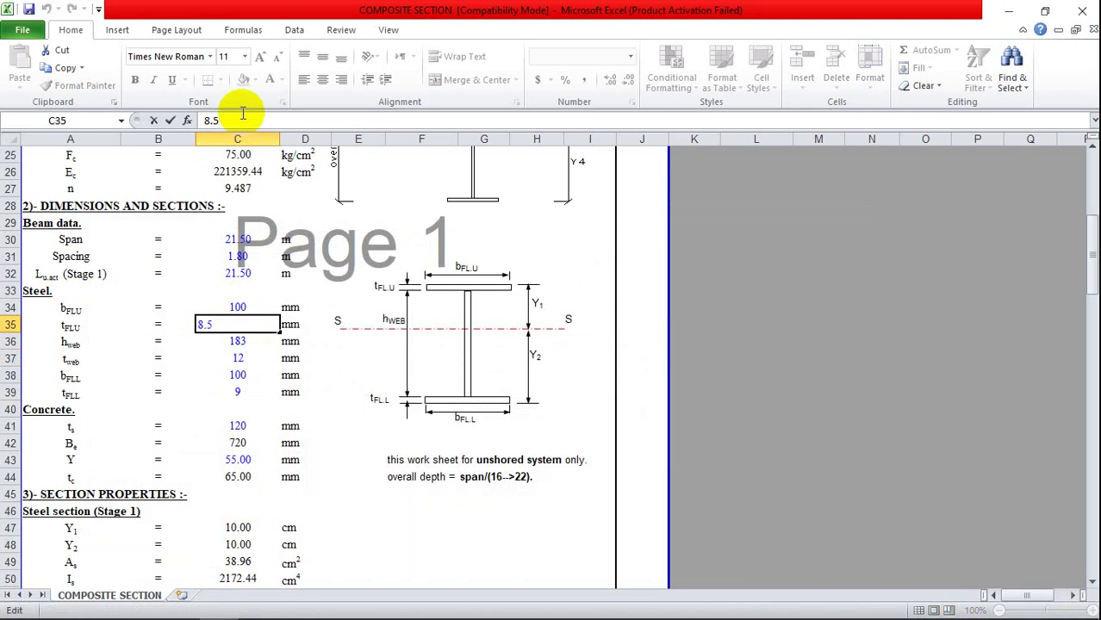
pyautogui.hotkey('ctrl', 'Return')
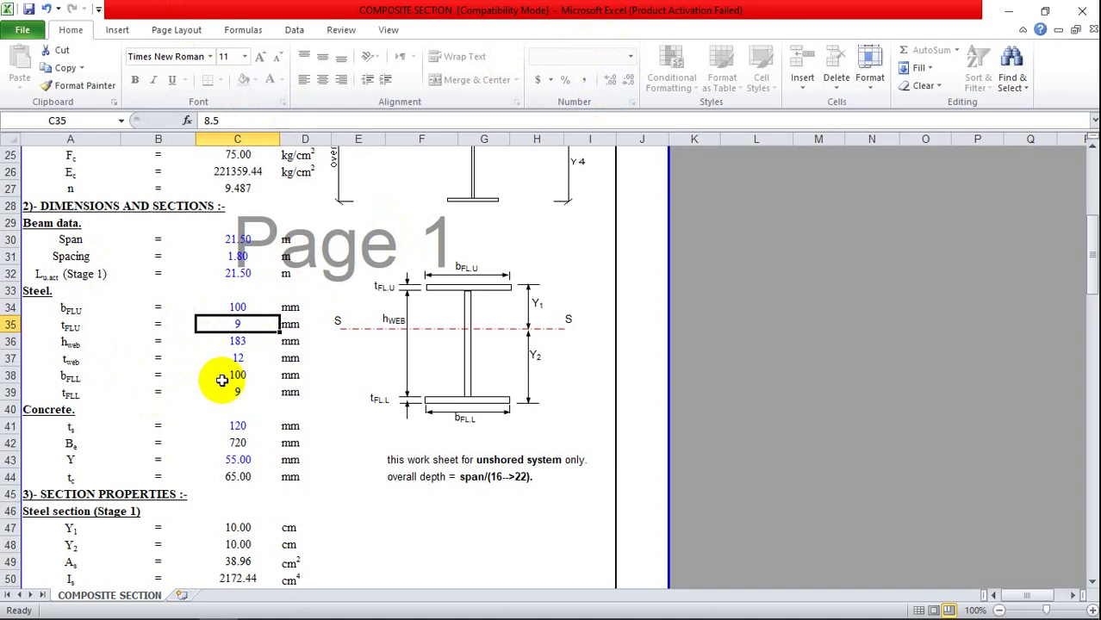
# Look up the web thickness in the PDF's I.P.E. table, set tweb to 5.6 mm in Excel and select the slab thickness ts.
pyautogui.click(237, 358)
pyautogui.moveTo(217, 615)
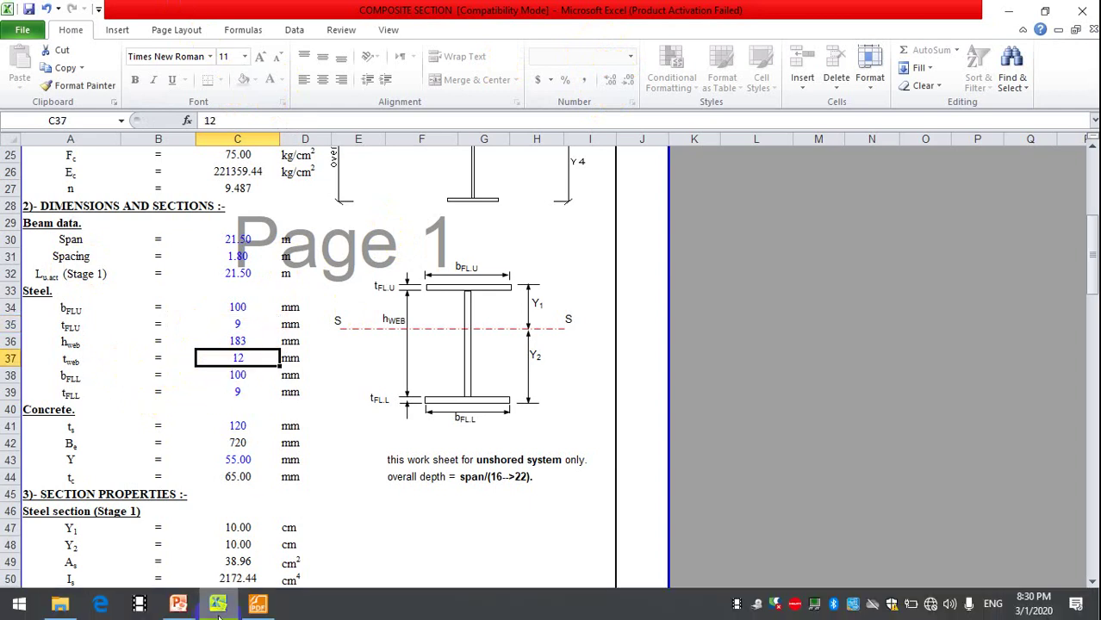
pyautogui.click(259, 606)
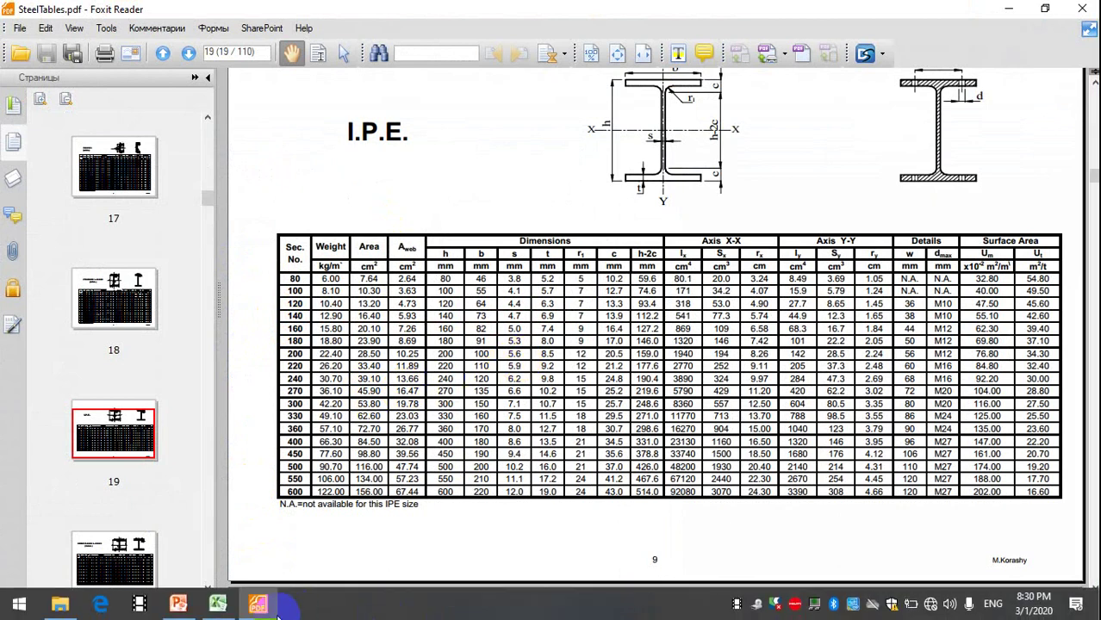
pyautogui.hotkey('alt', 'Tab')
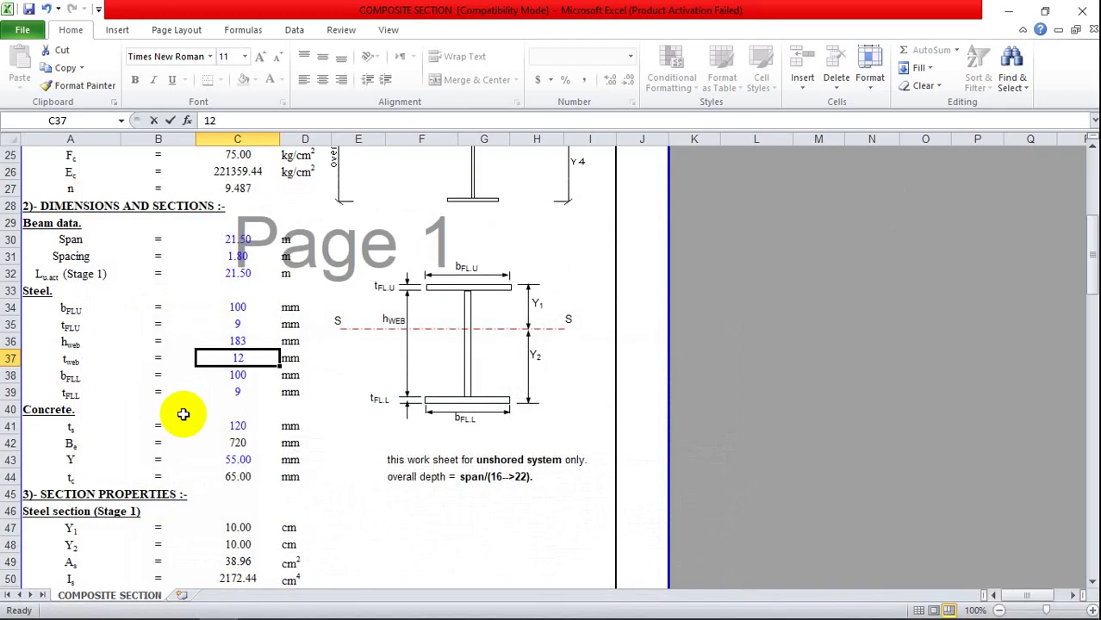
pyautogui.write('5.6')
pyautogui.press('Return')
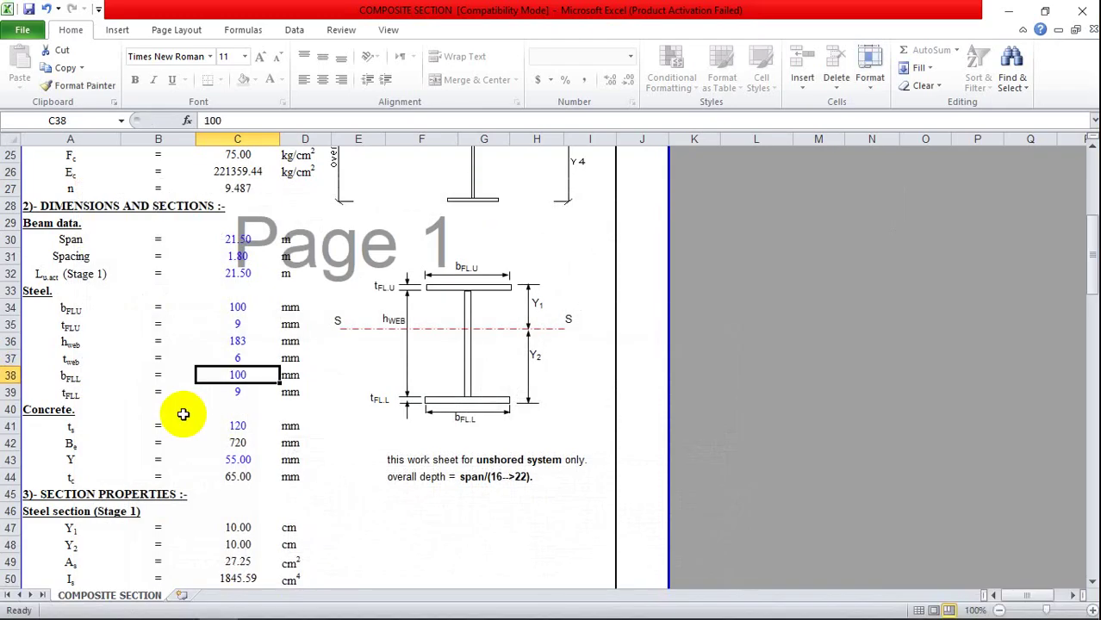
pyautogui.press('Return')
pyautogui.press('Return')
pyautogui.press('Return')
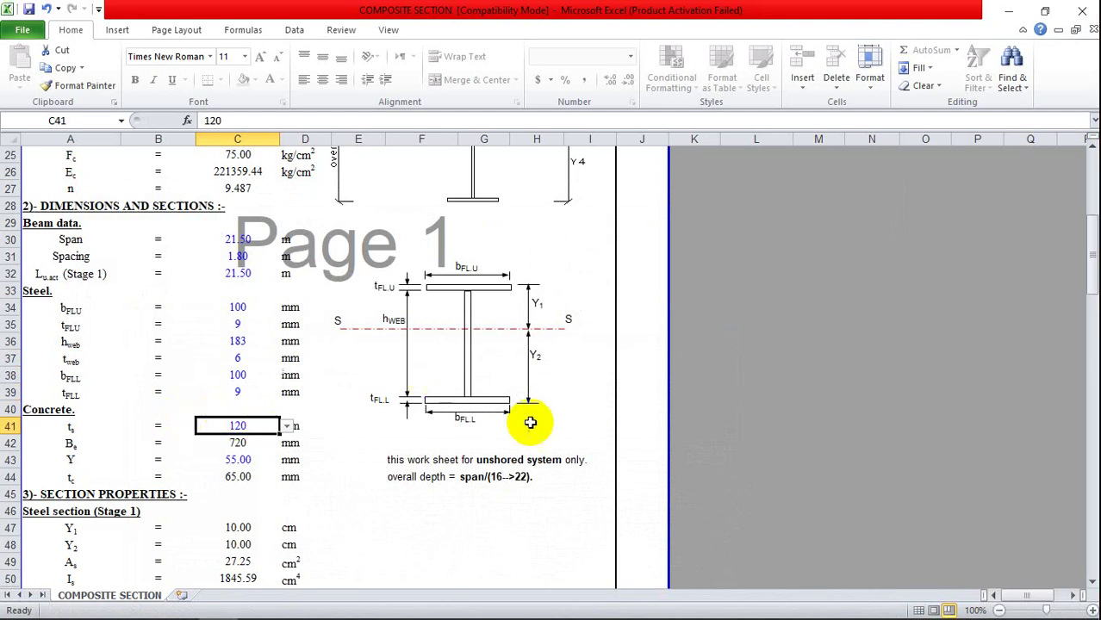
# Set the slab thickness ts to 100 mm and compare it with the composite section sketches above.
pyautogui.click(287, 426)
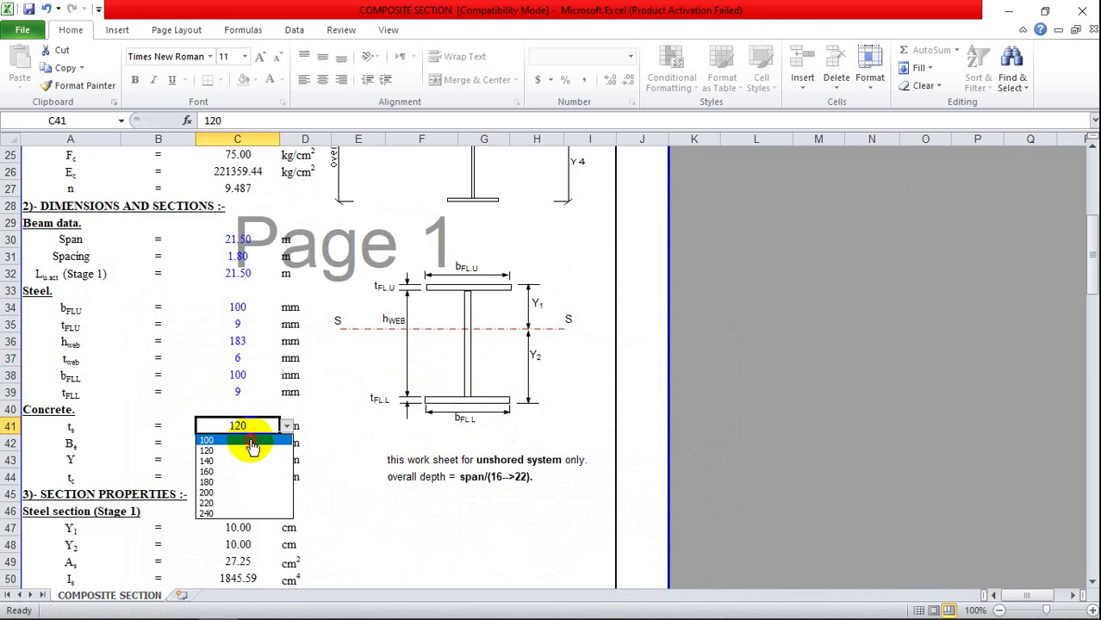
pyautogui.click(252, 441)
pyautogui.moveTo(1091, 250); pyautogui.dragTo(1087, 199)
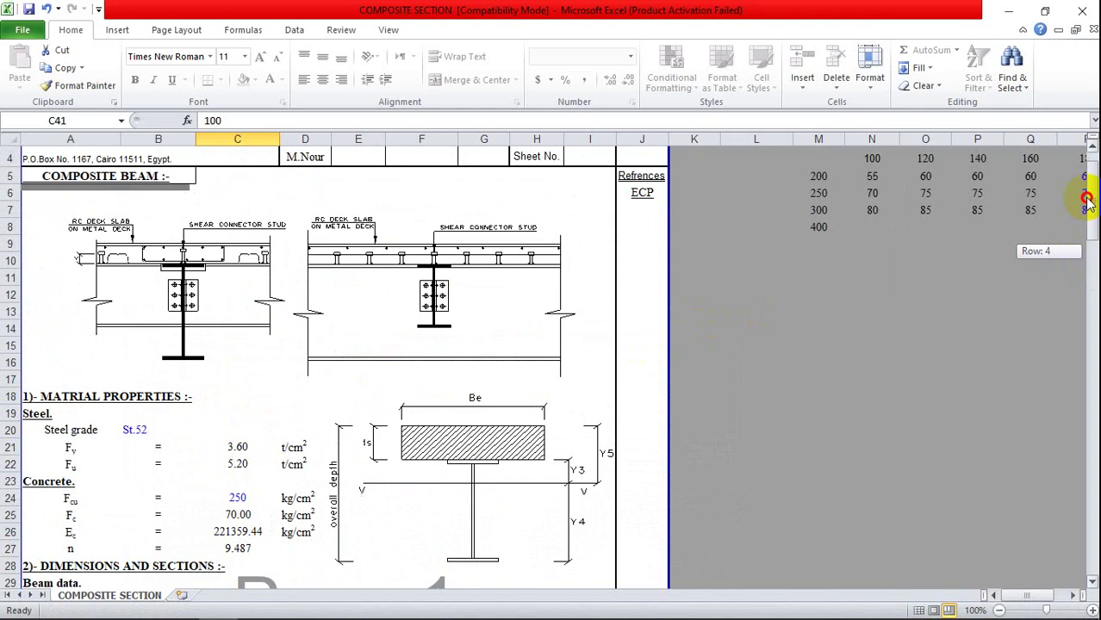
pyautogui.moveTo(1087, 200); pyautogui.dragTo(1084, 236)
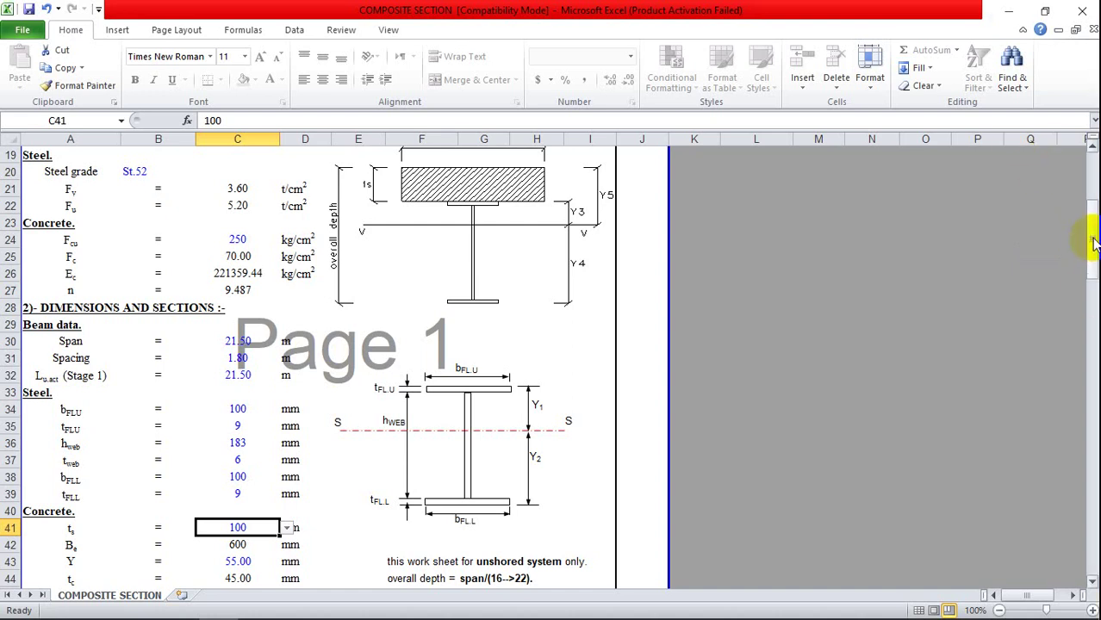
# Review the concrete dimensions against the steel and composite section properties, then select the concrete dimension Y.
pyautogui.moveTo(1090, 239); pyautogui.dragTo(1092, 264)
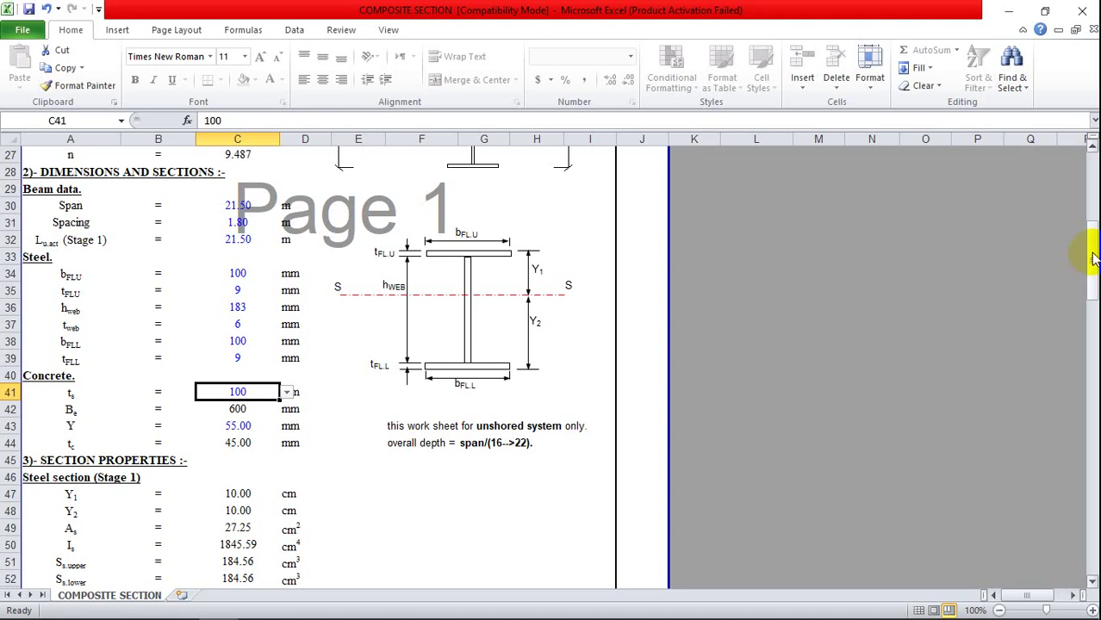
pyautogui.moveTo(1094, 241); pyautogui.dragTo(1084, 281)
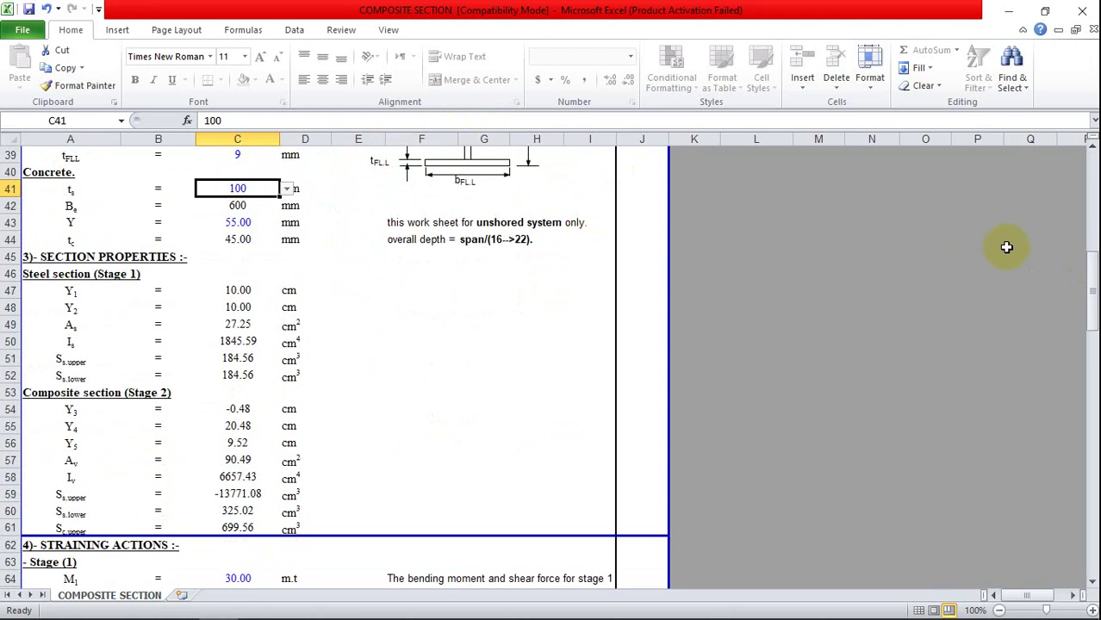
pyautogui.moveTo(1092, 297); pyautogui.dragTo(1092, 269)
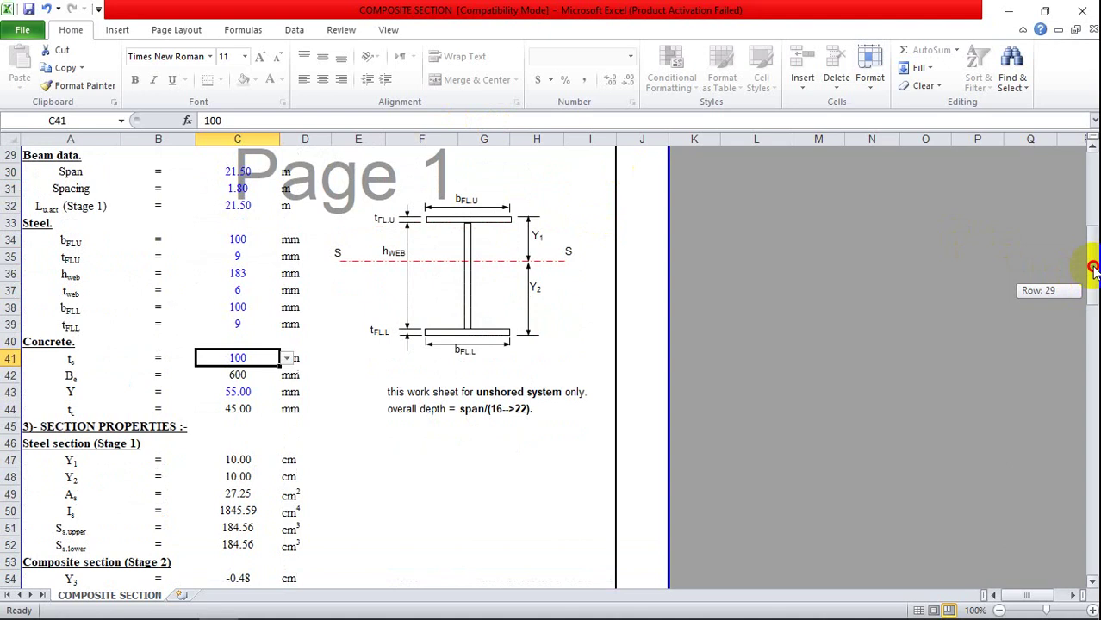
pyautogui.moveTo(1093, 269); pyautogui.dragTo(1092, 244)
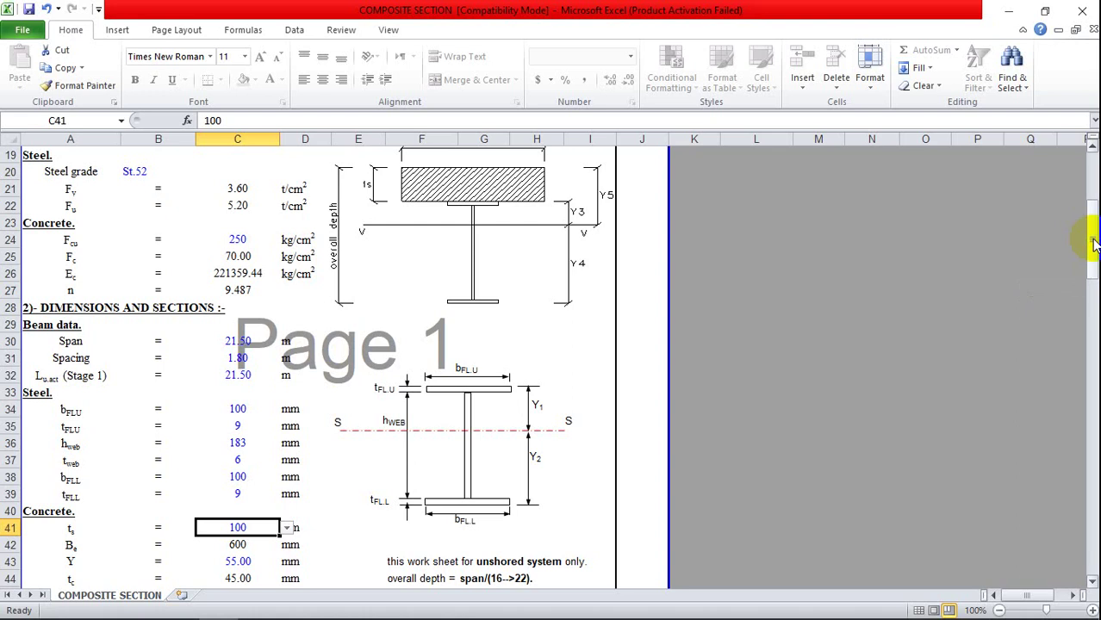
pyautogui.moveTo(1093, 243); pyautogui.dragTo(1088, 274)
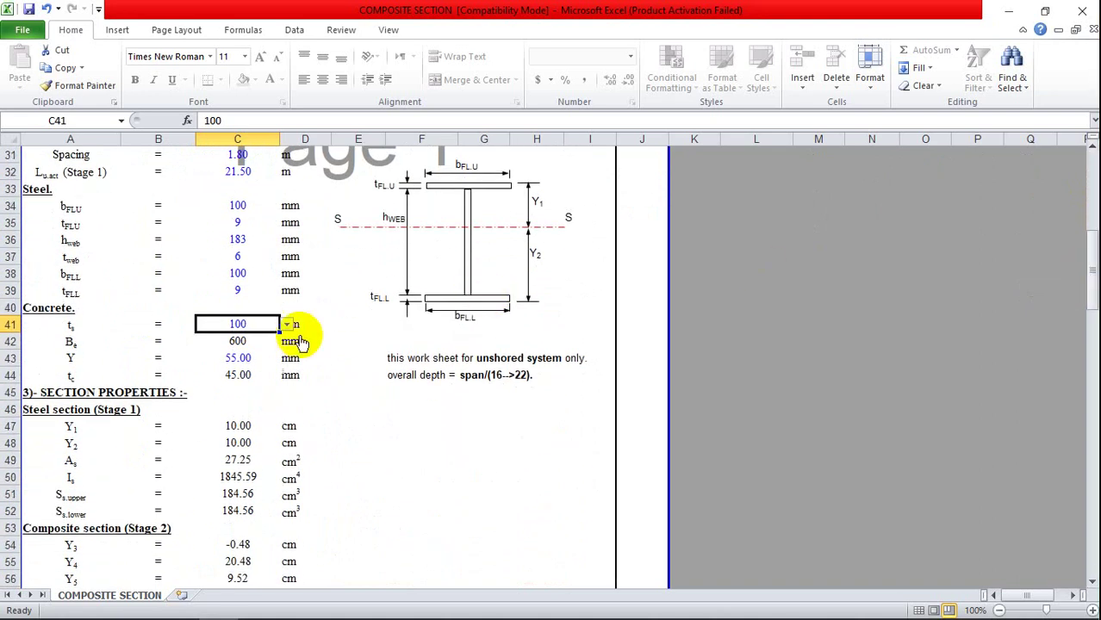
pyautogui.click(225, 362)
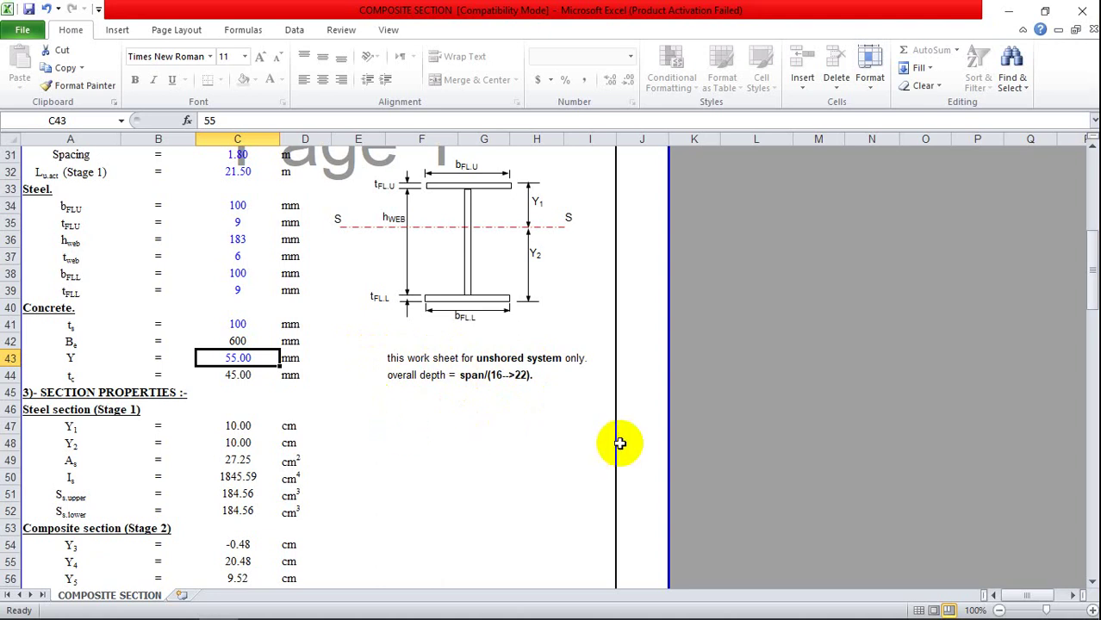
# Examine the moment and shear inputs for stage 1 and stage 2 in the straining actions section.
pyautogui.moveTo(1092, 274); pyautogui.dragTo(1090, 344)
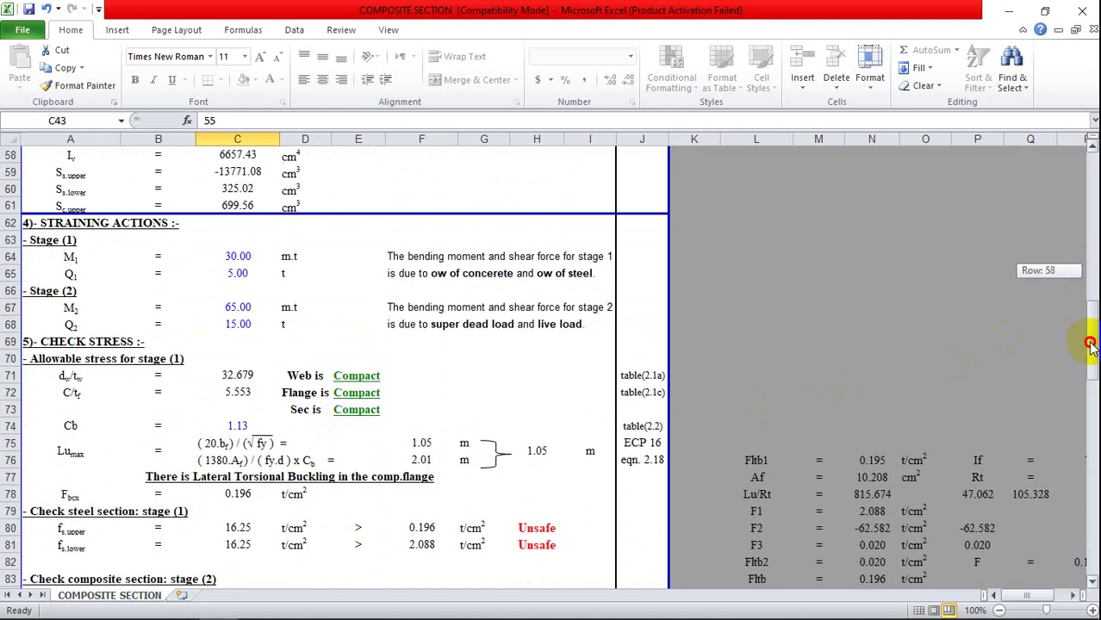
pyautogui.moveTo(1091, 344); pyautogui.dragTo(1090, 336)
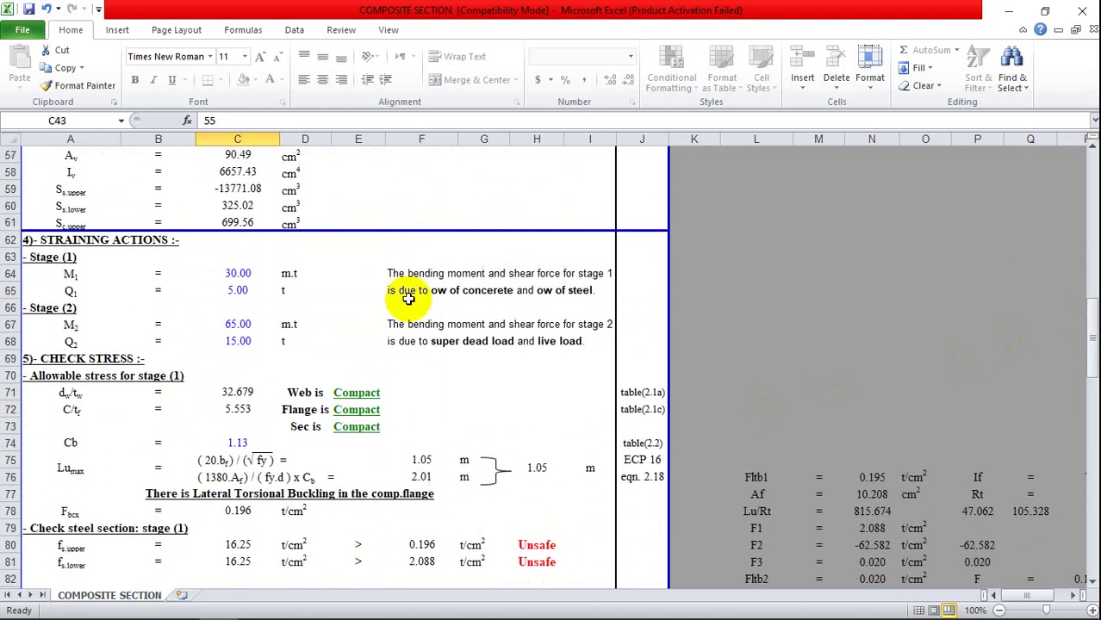
pyautogui.click(236, 273)
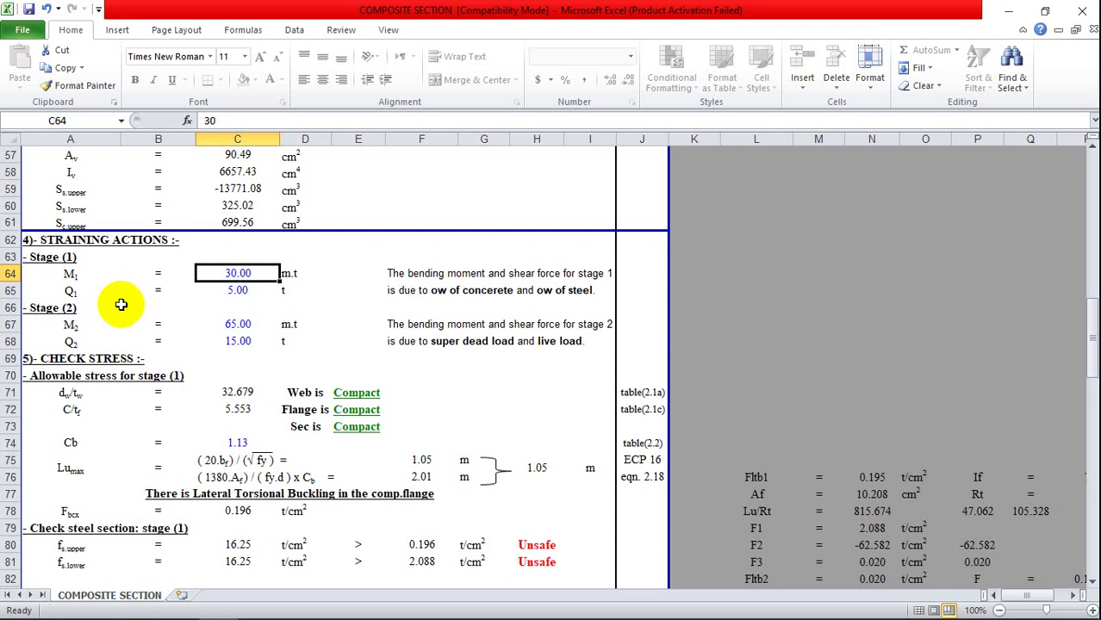
pyautogui.click(231, 324)
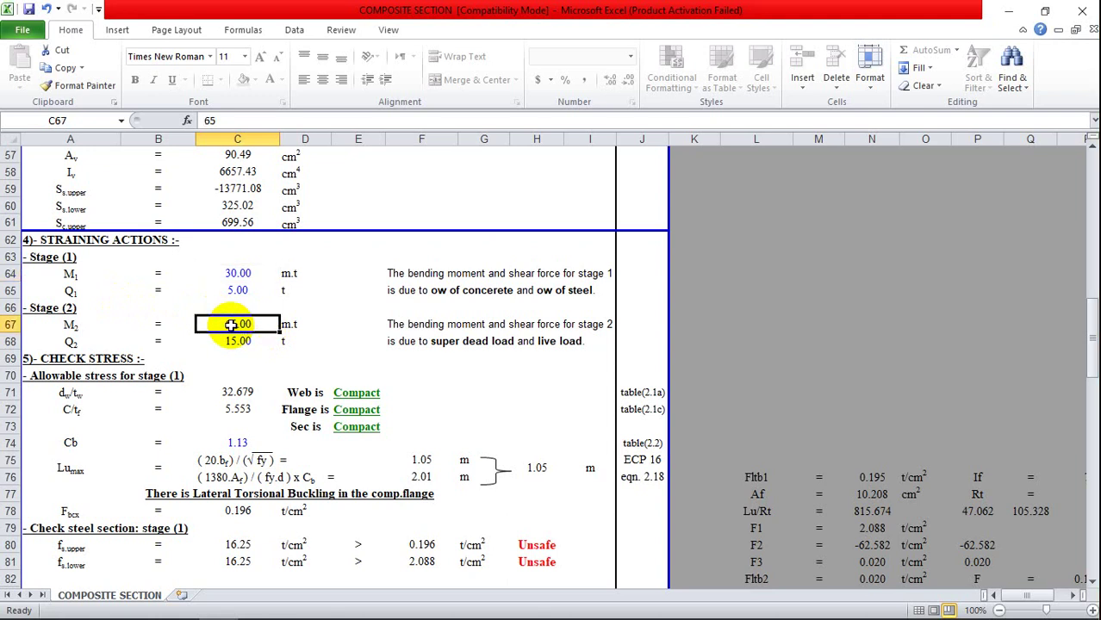
pyautogui.click(238, 272)
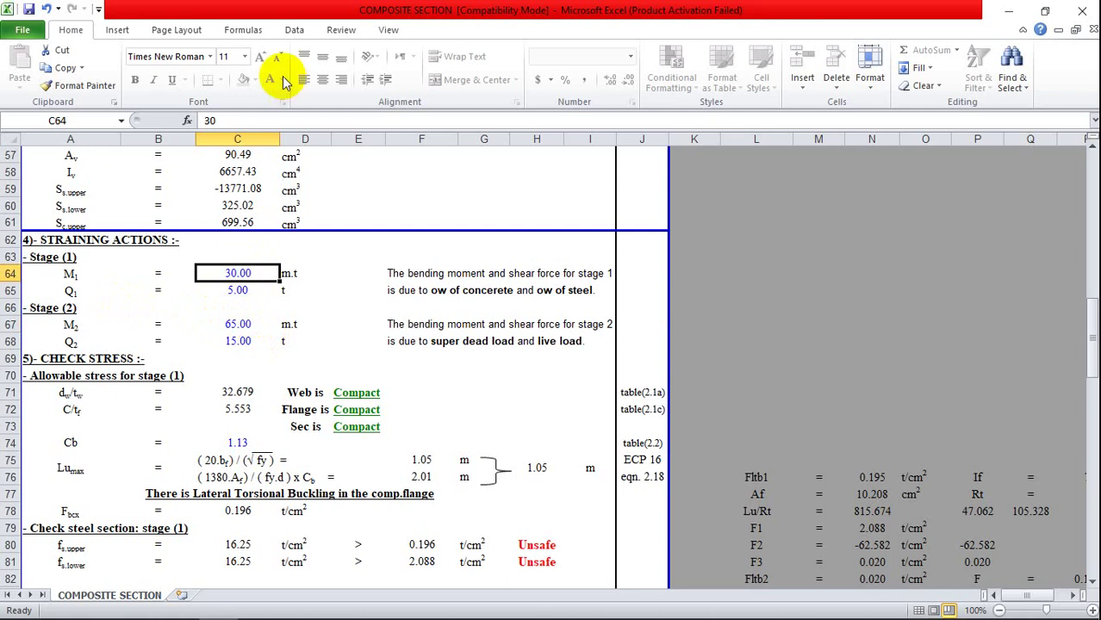
pyautogui.click(229, 290)
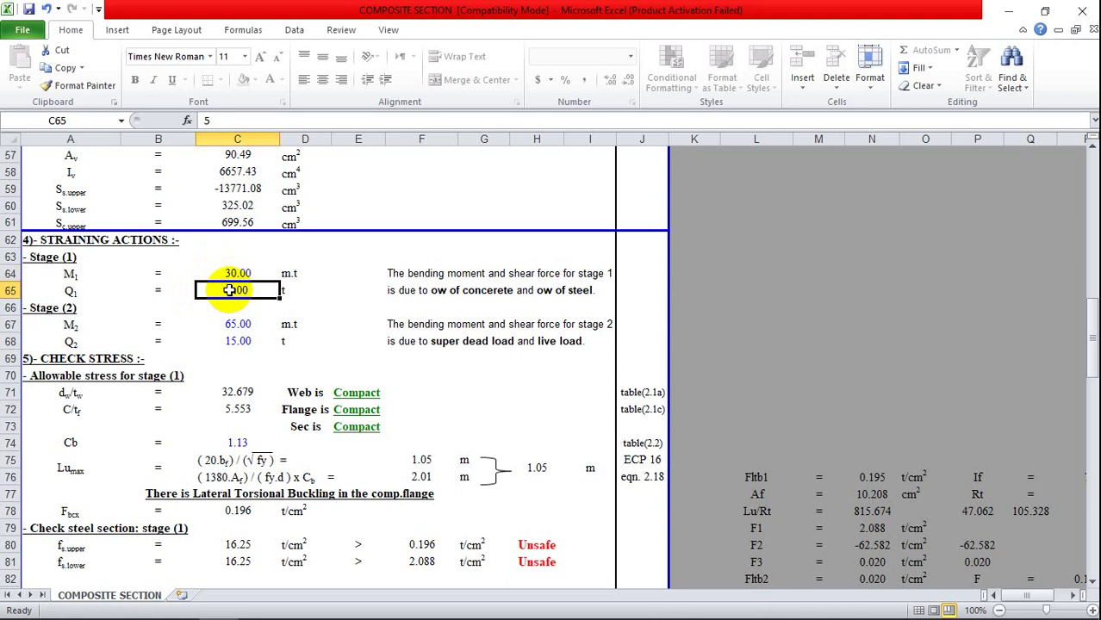
pyautogui.click(234, 324)
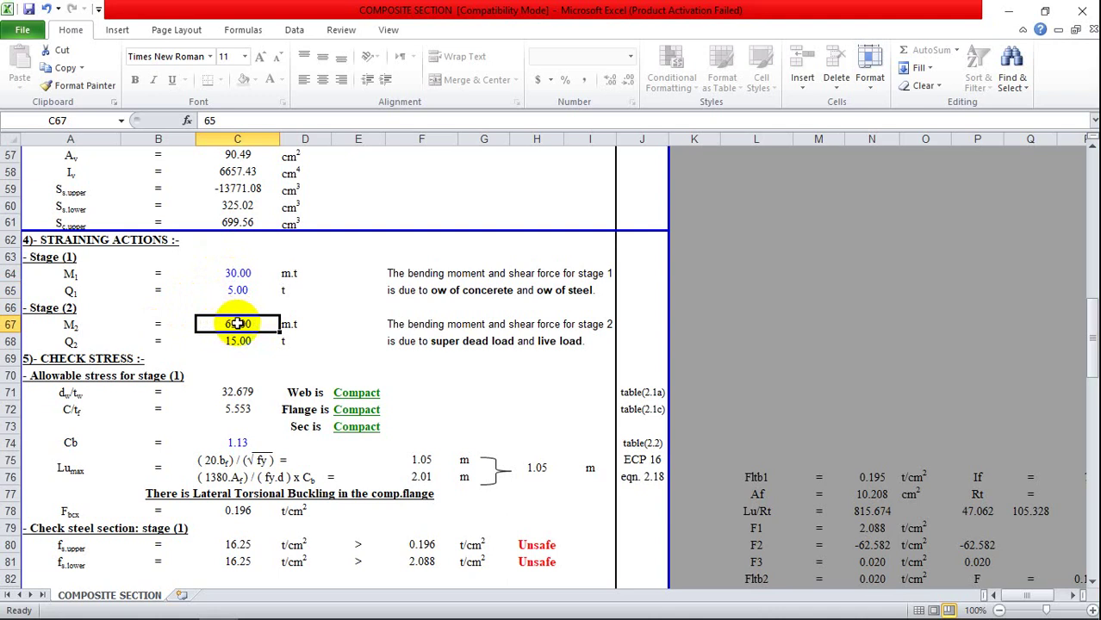
# Read the stage 2 note on super dead load and live load beside the straining actions.
pyautogui.click(444, 342)
pyautogui.click(479, 342)
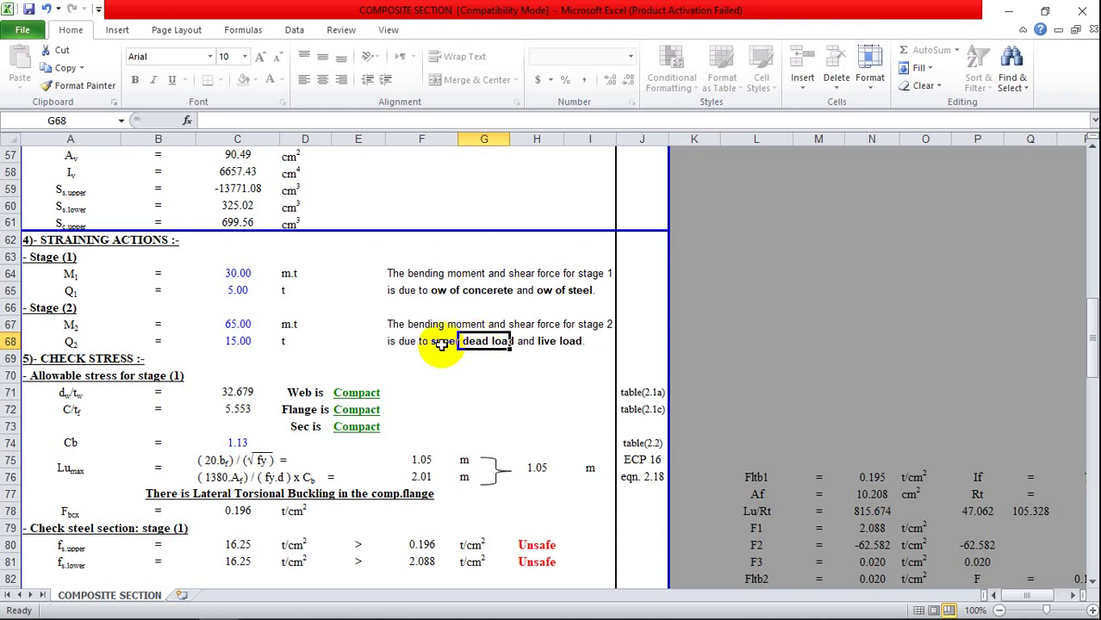
pyautogui.click(440, 345)
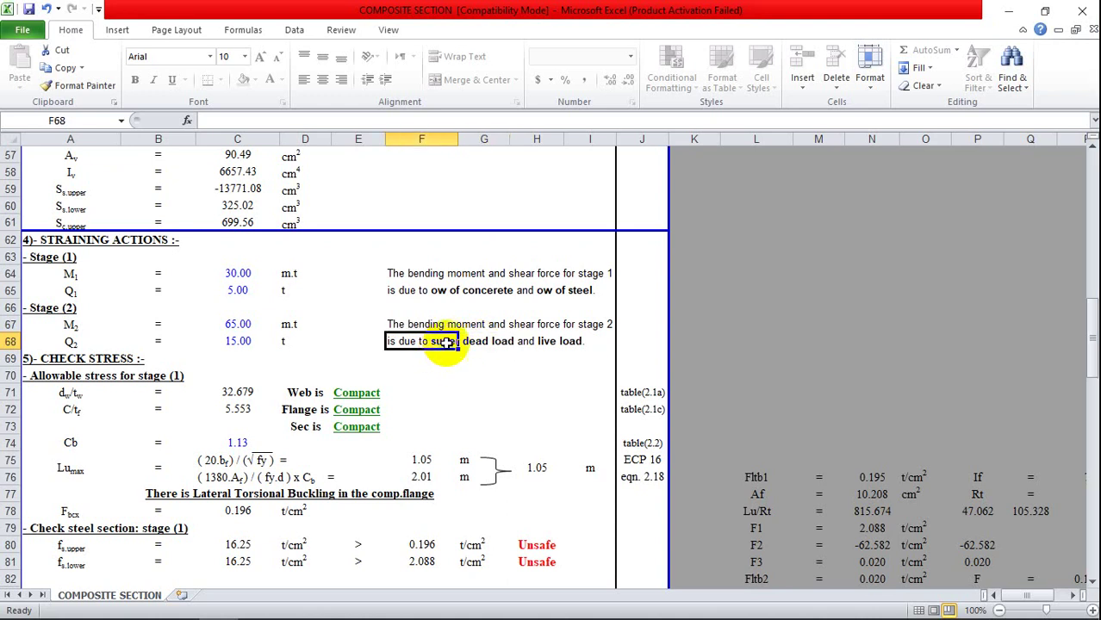
pyautogui.click(471, 342)
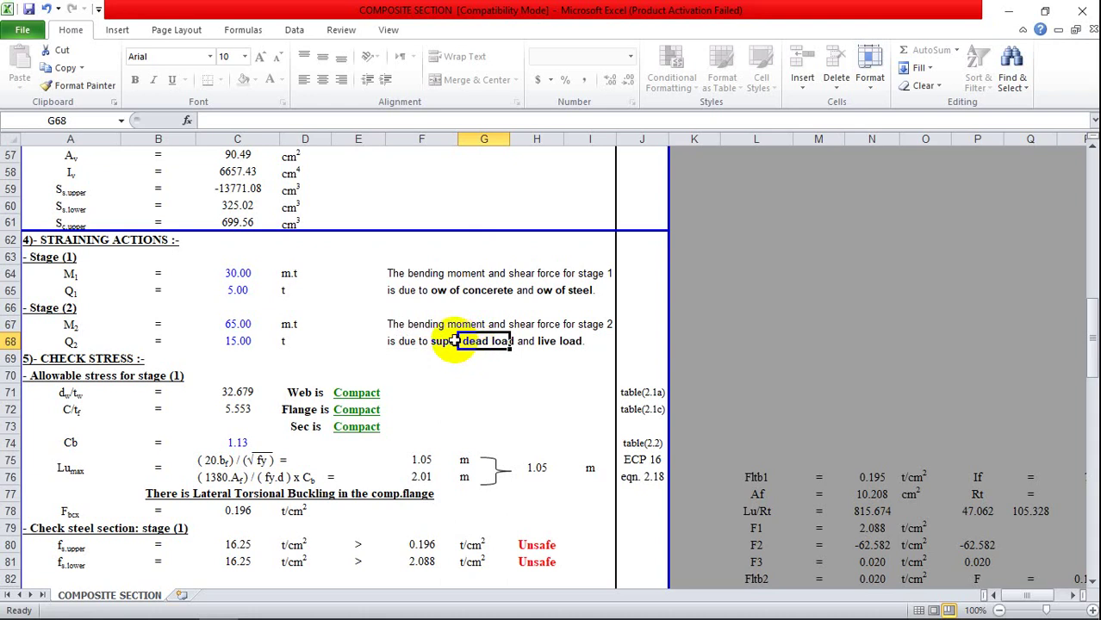
pyautogui.click(440, 341)
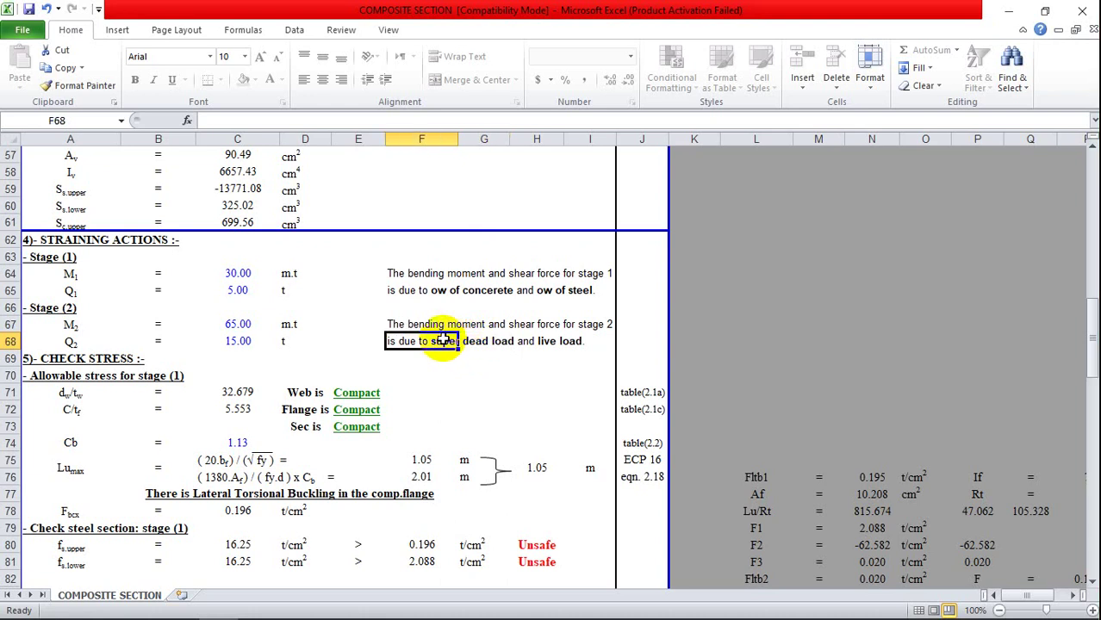
pyautogui.click(484, 342)
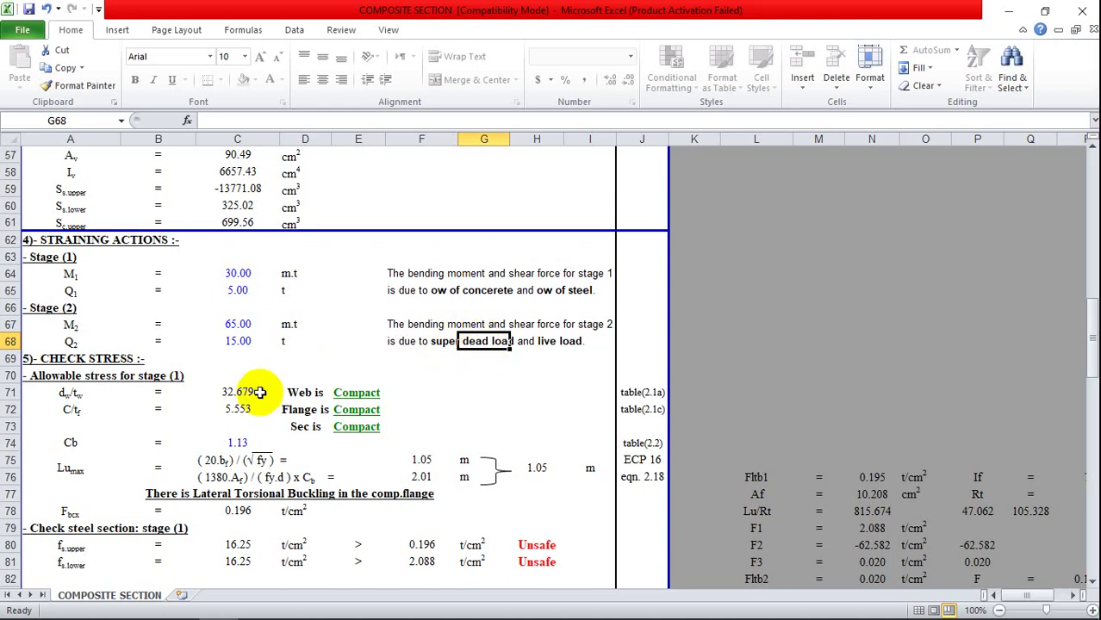
# Go to the Cb coefficient in the stage 1 allowable stress check and inspect its value.
pyautogui.press('Down')
pyautogui.press('Down')
pyautogui.press('Down')
pyautogui.press('Down')
pyautogui.press('Down')
pyautogui.press('Down')
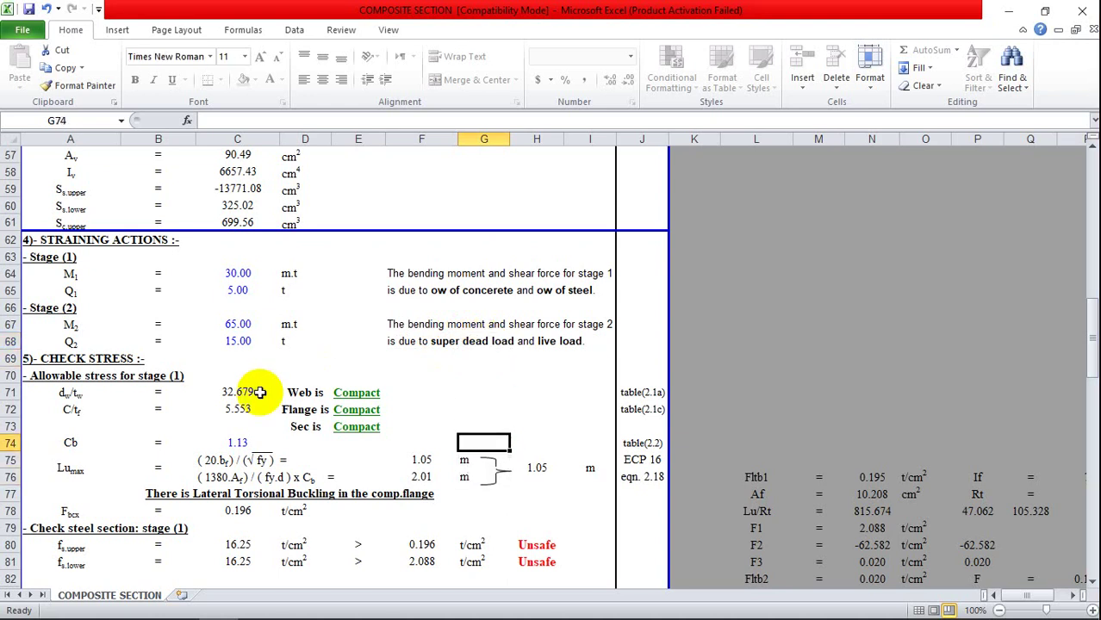
pyautogui.press('Left')
pyautogui.press('Left')
pyautogui.press('Left')
pyautogui.press('Left')
pyautogui.press('Left')
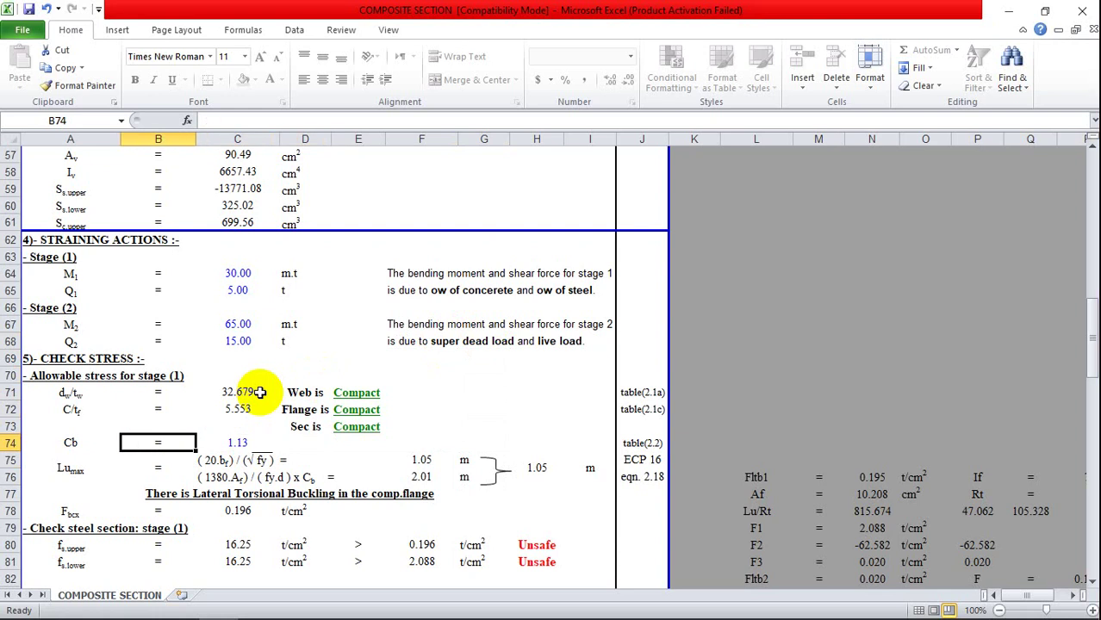
pyautogui.press('Left')
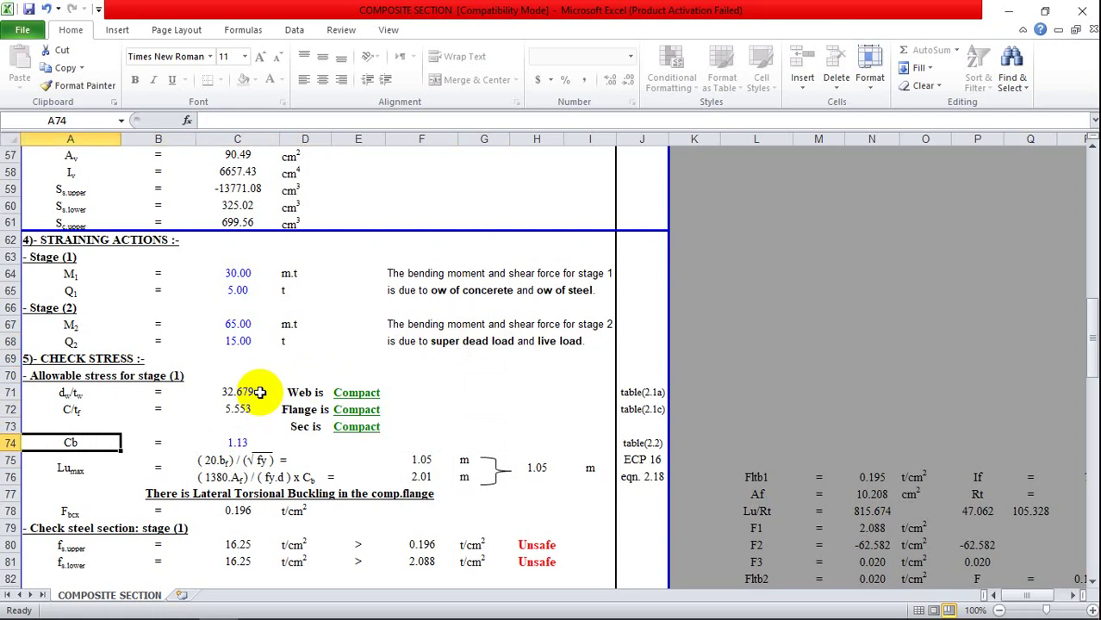
pyautogui.press('Right')
pyautogui.press('Right')
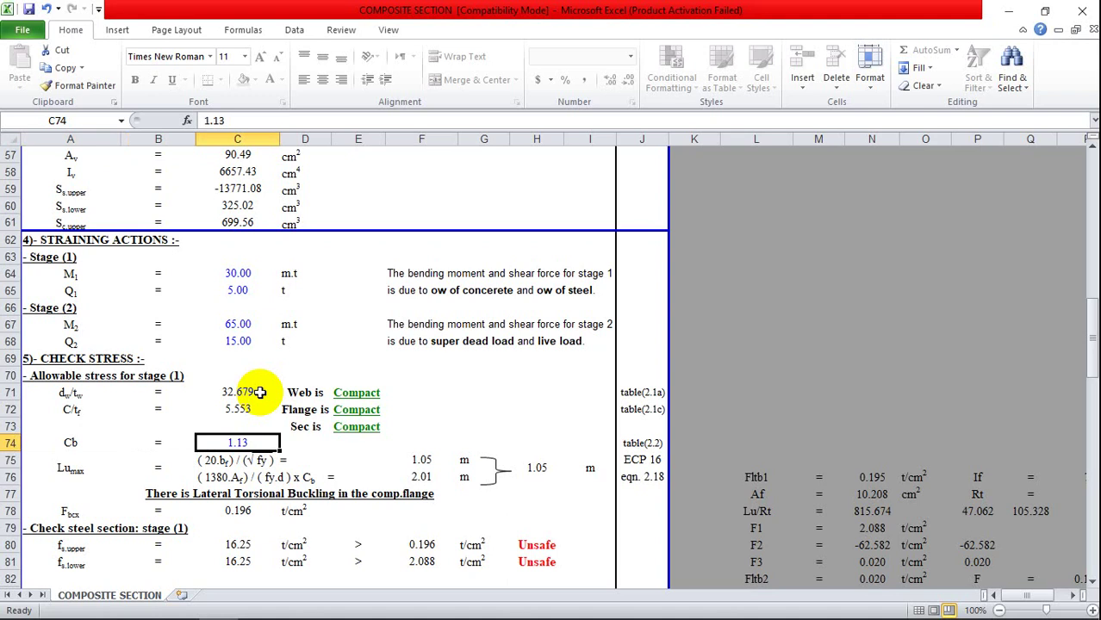
# Return to the straining actions and go through M1, Q1 and M2.
pyautogui.click(233, 273)
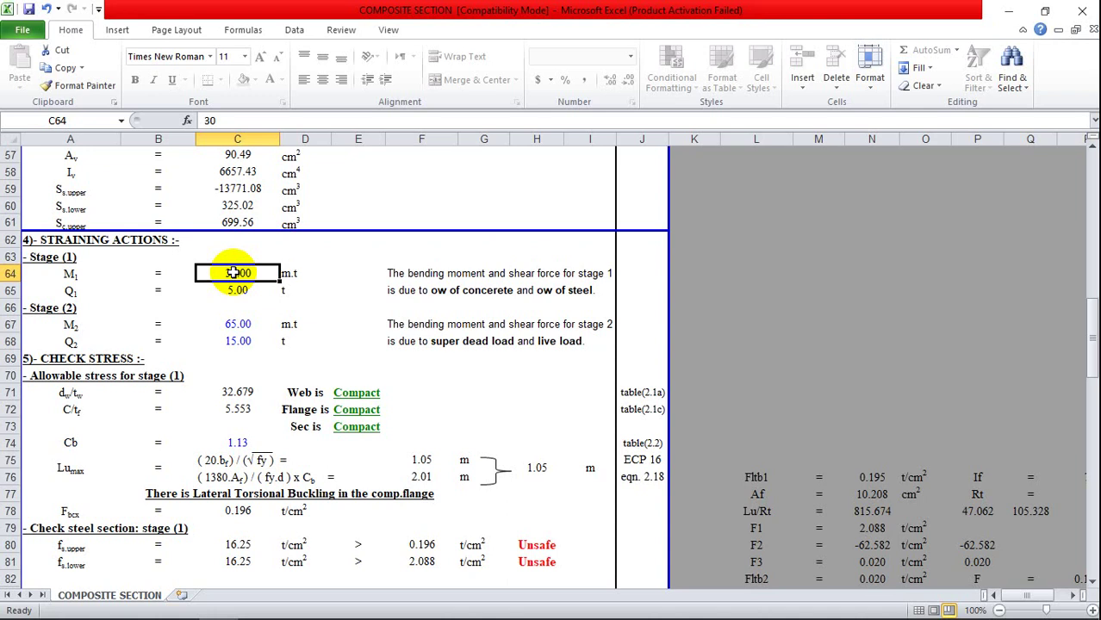
pyautogui.press('Down')
pyautogui.click(233, 272)
pyautogui.press('Down')
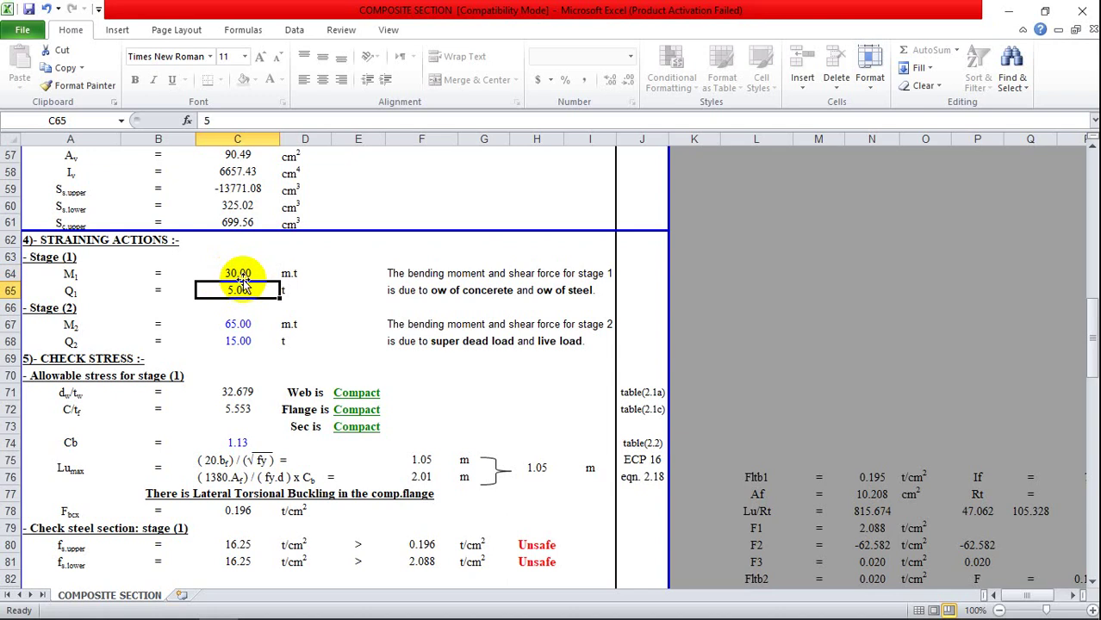
pyautogui.click(241, 277)
pyautogui.press('Down')
pyautogui.press('Down')
pyautogui.press('Down')
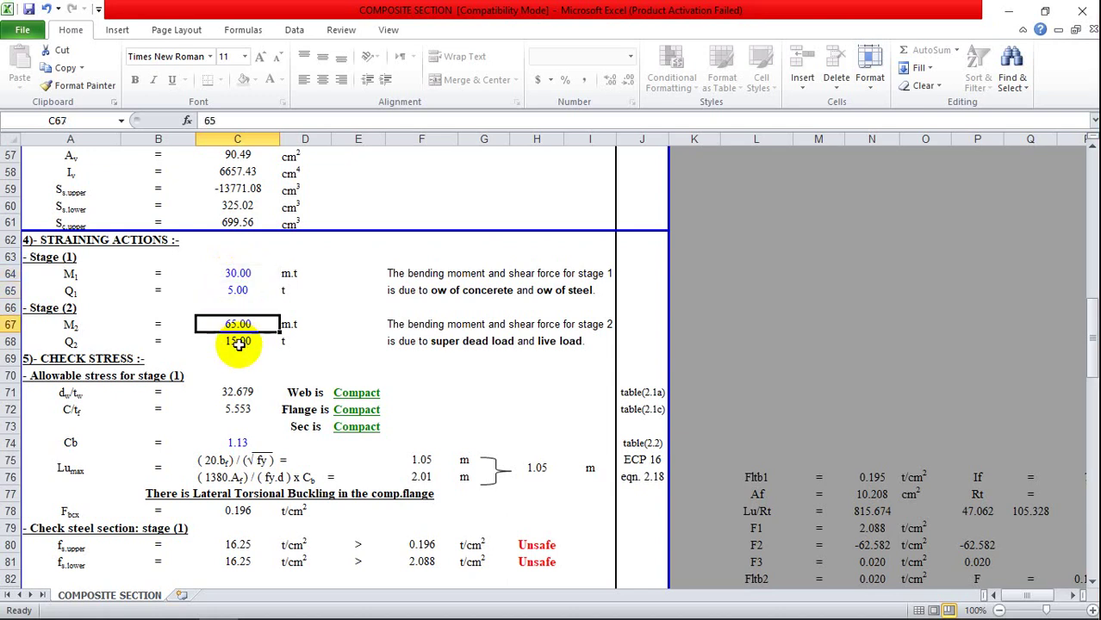
# Look through the stress checks for both stages, the shear check and the stud connector inputs, then return to the straining actions.
pyautogui.press('Down')
pyautogui.press('Down')
pyautogui.press('Down')
pyautogui.press('Down')
pyautogui.press('Down')
pyautogui.press('Down')
pyautogui.press('Down')
pyautogui.press('Down')
pyautogui.press('Down')
pyautogui.press('Down')
pyautogui.press('Down')
pyautogui.press('Down')
pyautogui.press('Down')
pyautogui.press('Down')
pyautogui.press('Down')
pyautogui.press('Down')
pyautogui.press('Down')
pyautogui.press('Down')
pyautogui.press('Down')
pyautogui.press('Down')
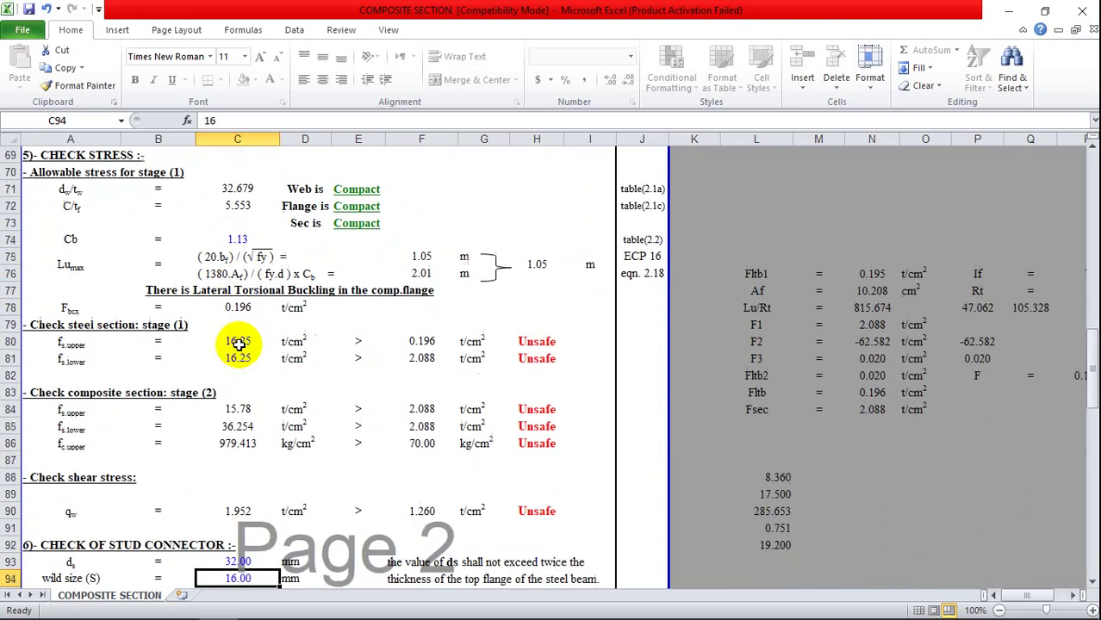
pyautogui.press('Down')
pyautogui.press('Down')
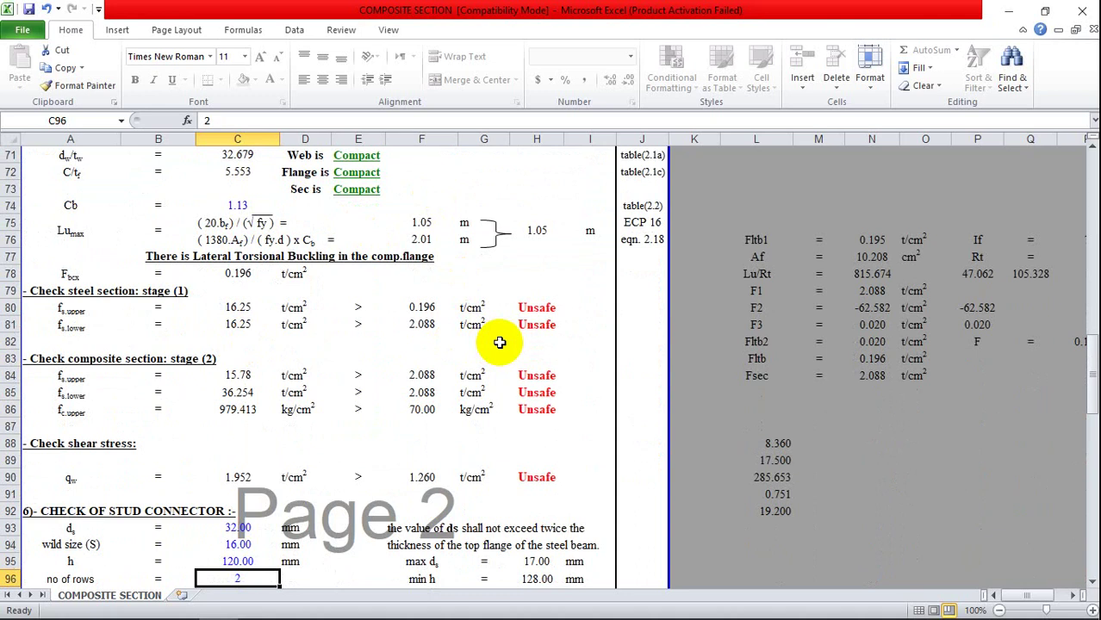
pyautogui.press('Down')
pyautogui.press('Down')
pyautogui.press('Down')
pyautogui.press('Up')
pyautogui.press('Up')
pyautogui.press('Up')
pyautogui.press('Up')
pyautogui.press('Up')
pyautogui.press('Up')
pyautogui.press('Up')
pyautogui.press('Up')
pyautogui.press('Up')
pyautogui.press('Up')
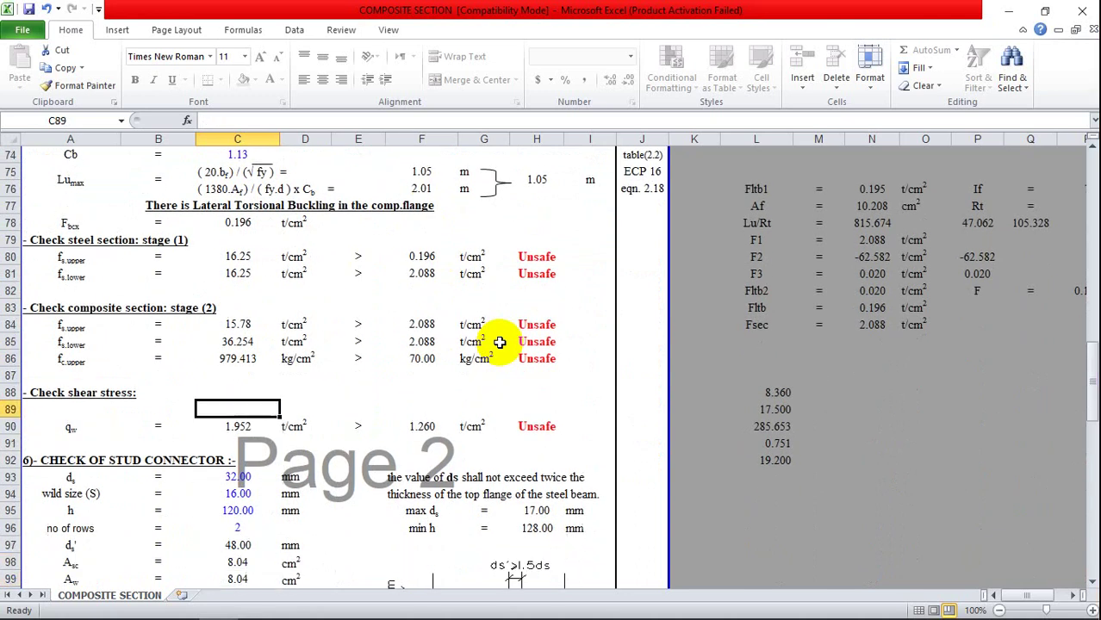
pyautogui.press('Up')
pyautogui.press('Up')
pyautogui.press('Up')
pyautogui.press('Up')
pyautogui.press('Up')
pyautogui.press('Up')
pyautogui.press('Up')
pyautogui.press('Up')
pyautogui.press('Up')
pyautogui.press('Up')
pyautogui.press('Up')
pyautogui.press('Up')
pyautogui.press('Up')
pyautogui.press('Up')
pyautogui.press('Up')
pyautogui.press('Up')
pyautogui.press('Up')
pyautogui.press('Up')
pyautogui.press('Up')
pyautogui.press('Up')
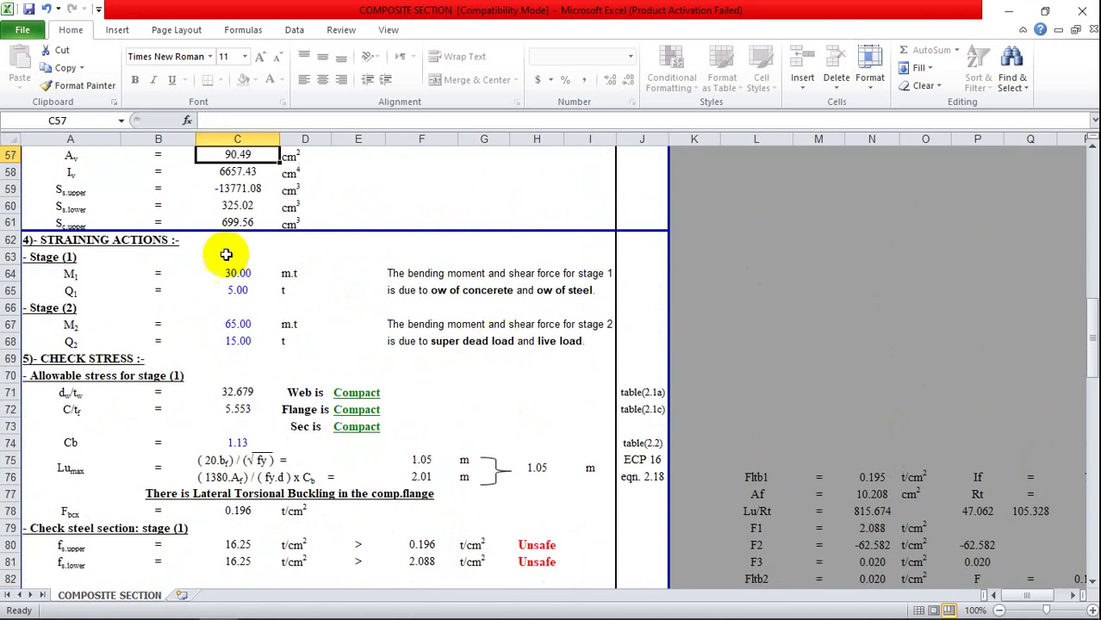
# Inspect the stage 1 moment M1 and shear Q1, then the stage 2 moment M2.
pyautogui.click(237, 273)
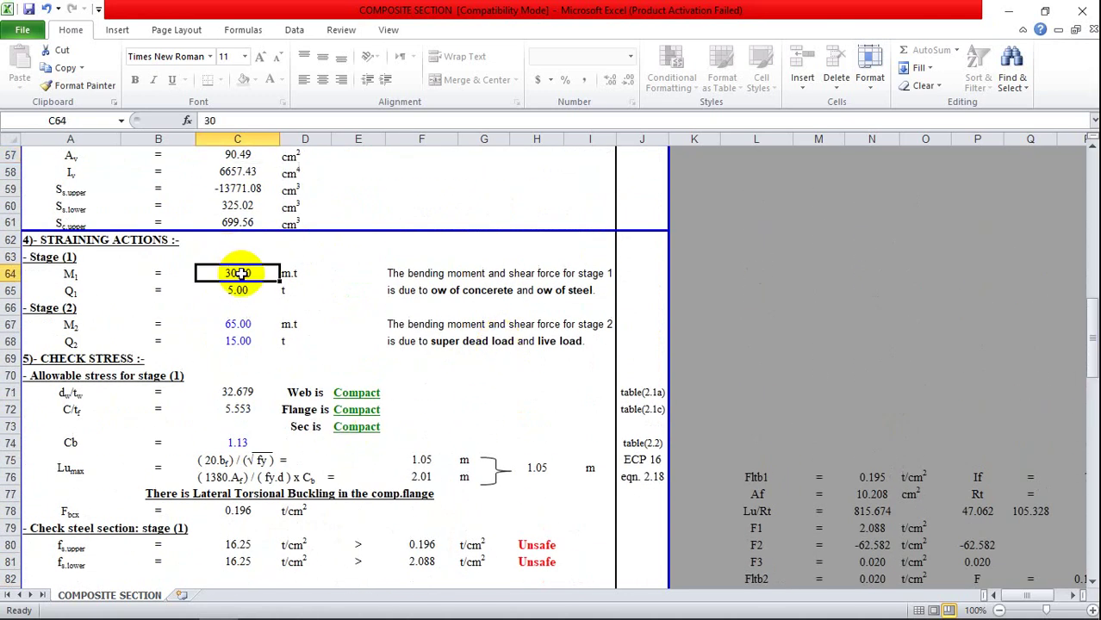
pyautogui.click(234, 290)
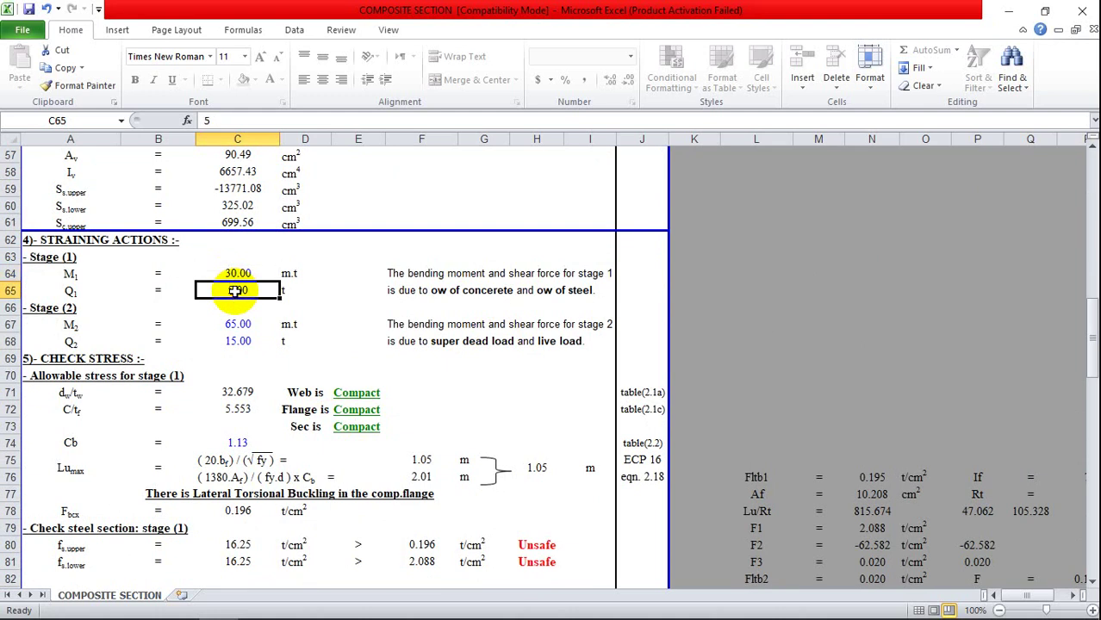
pyautogui.click(237, 323)
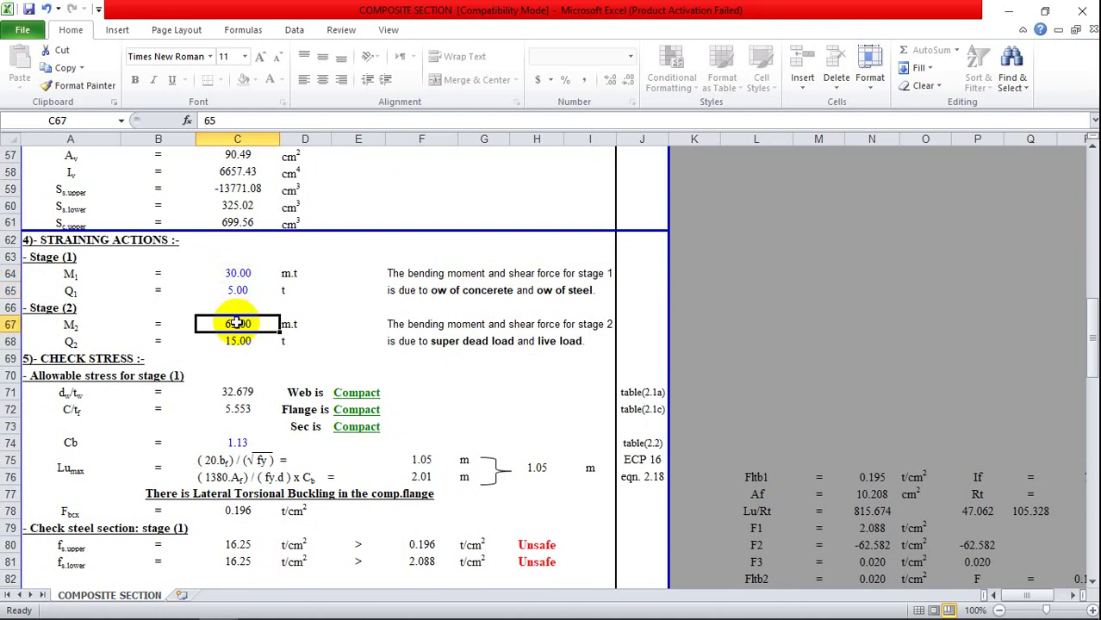
# Inspect the stage 2 shear Q2, then go back to the stage 1 moment M1.
pyautogui.click(235, 341)
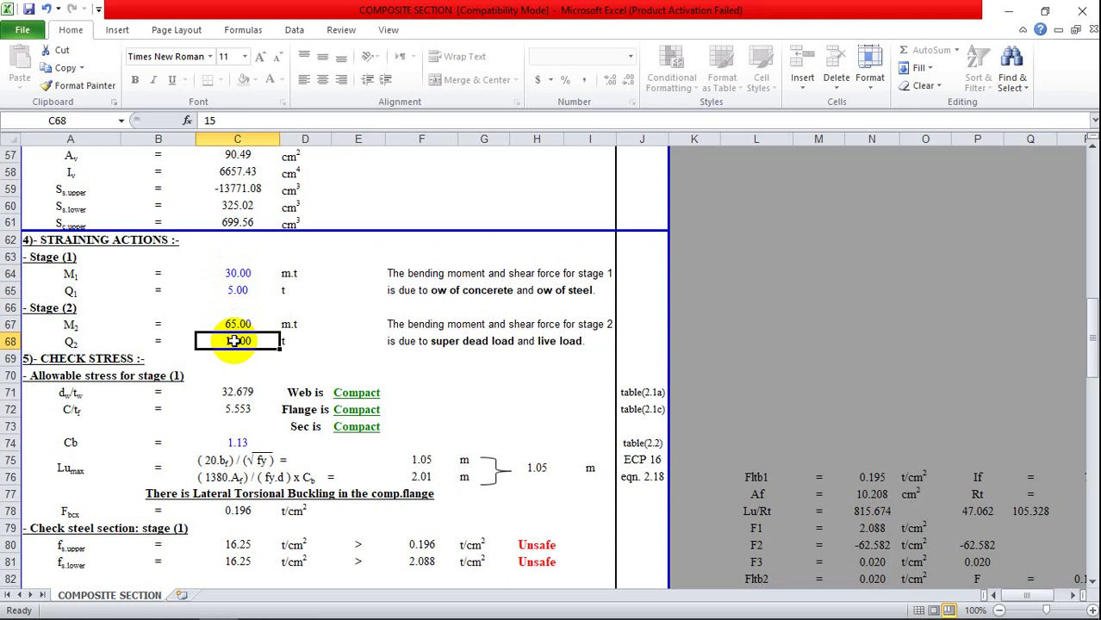
pyautogui.press('Up')
pyautogui.press('Up')
pyautogui.press('Up')
pyautogui.press('Up')
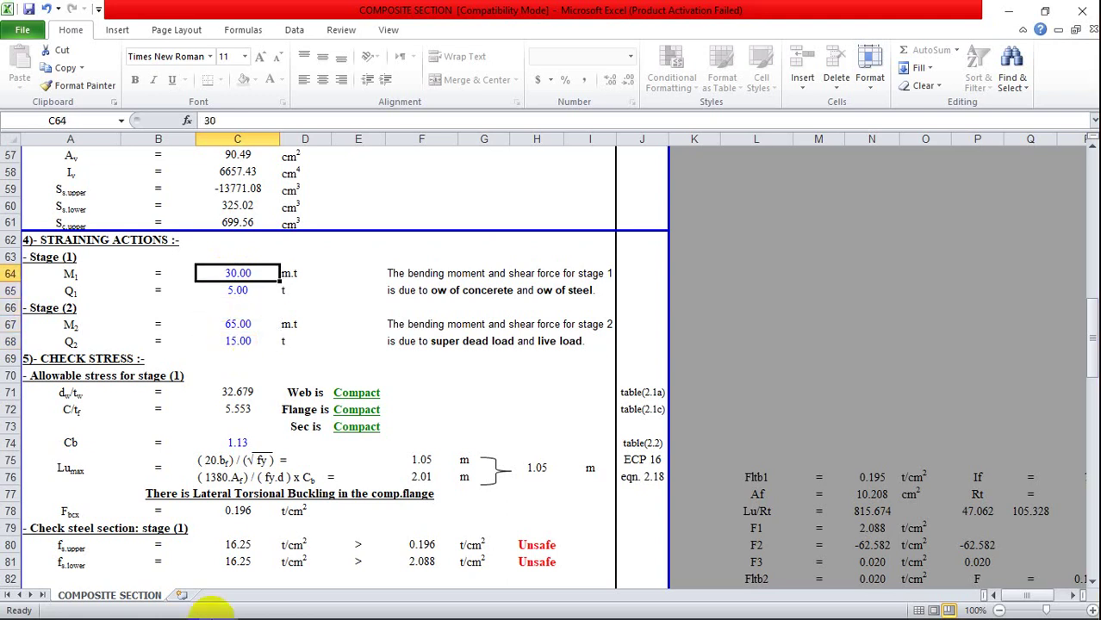
# Launch SAP2000, dismiss its startup notices and maximize the program window.
pyautogui.moveTo(172, 603)
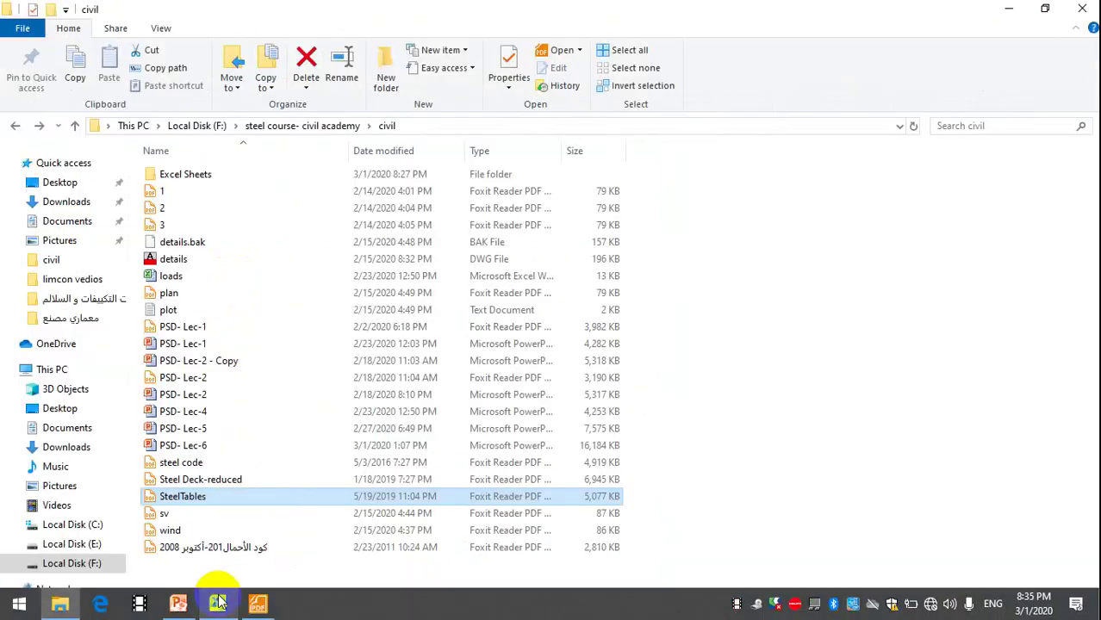
pyautogui.press('super')
pyautogui.write('sap')
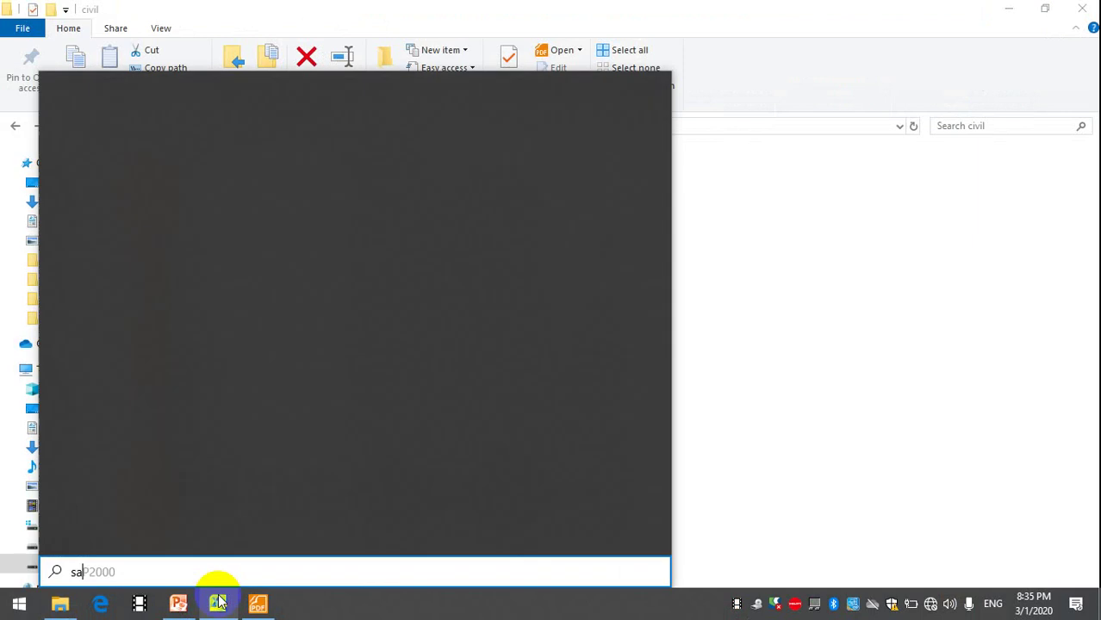
pyautogui.press('Return')
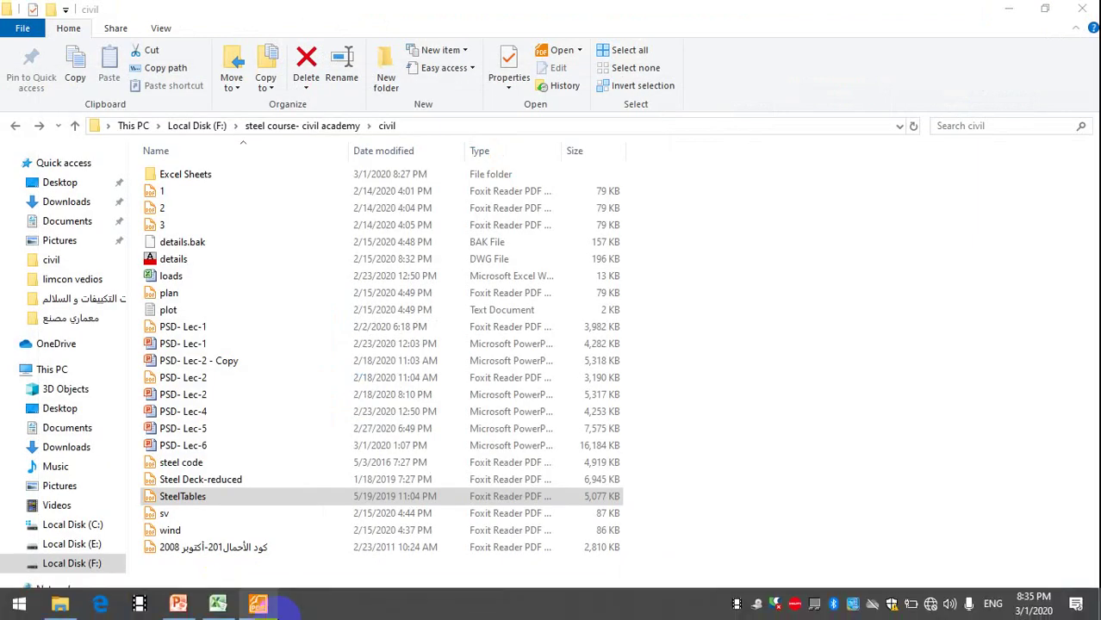
pyautogui.moveTo(260, 606)
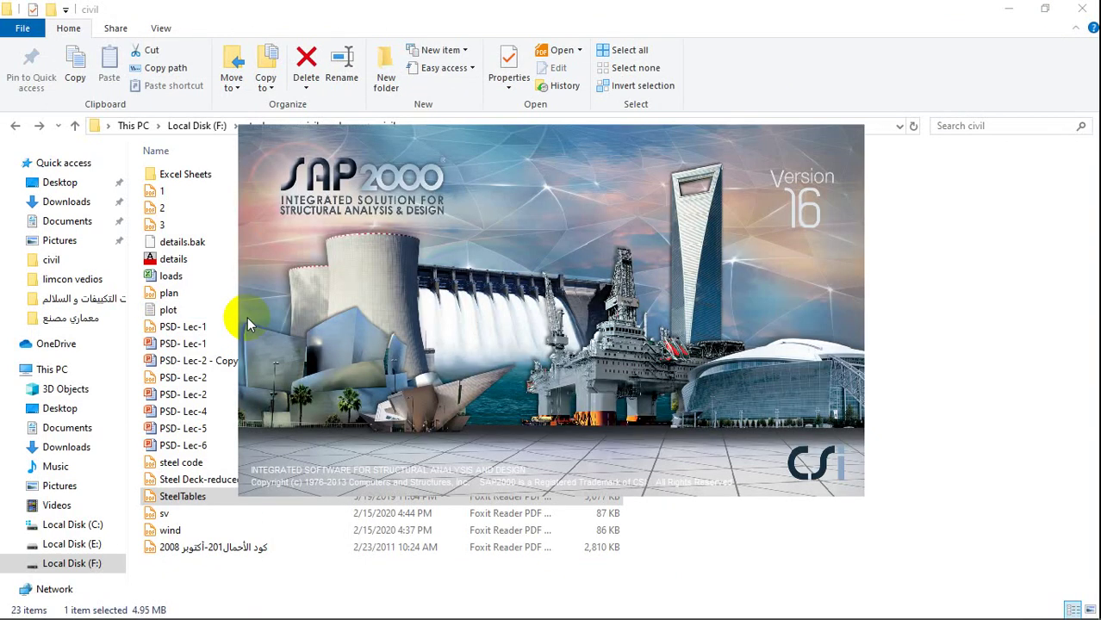
pyautogui.moveTo(517, 612)
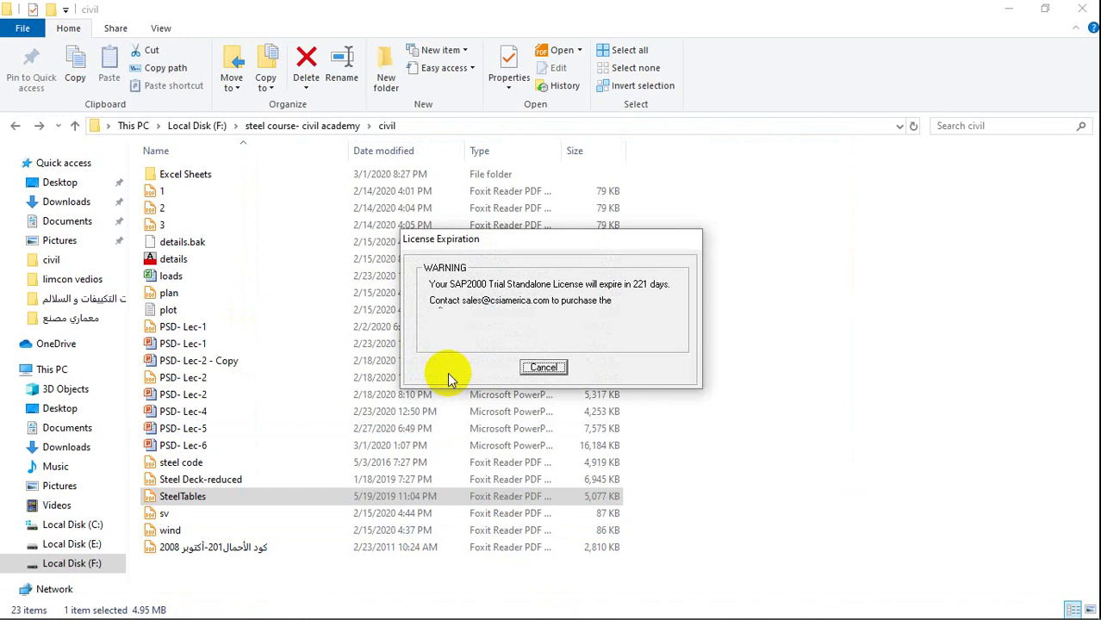
pyautogui.click(515, 371)
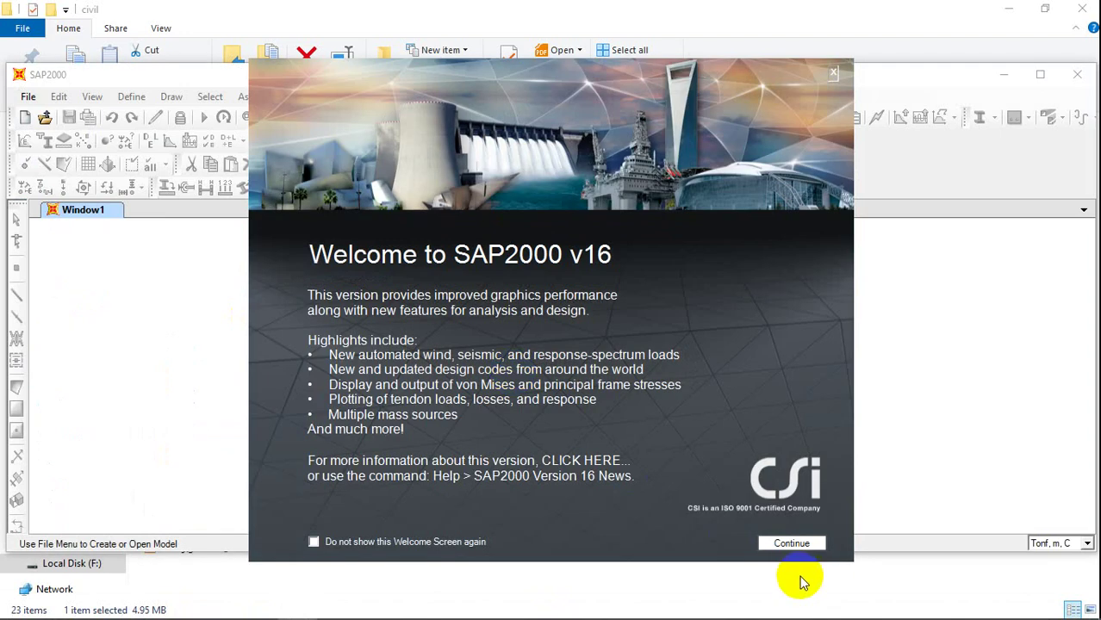
pyautogui.click(791, 542)
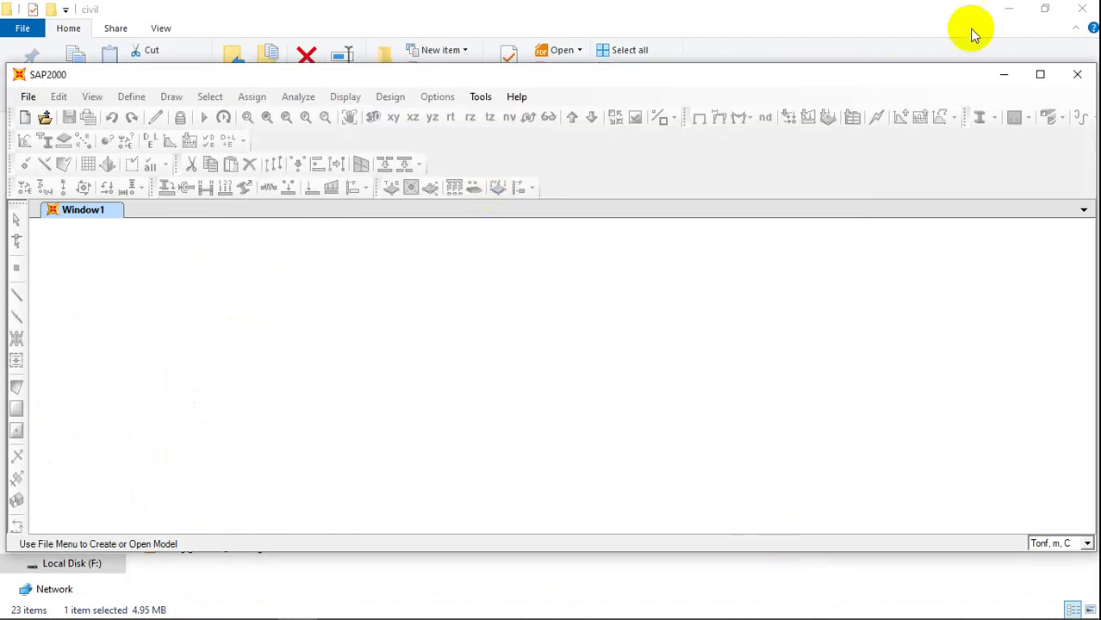
pyautogui.click(1040, 74)
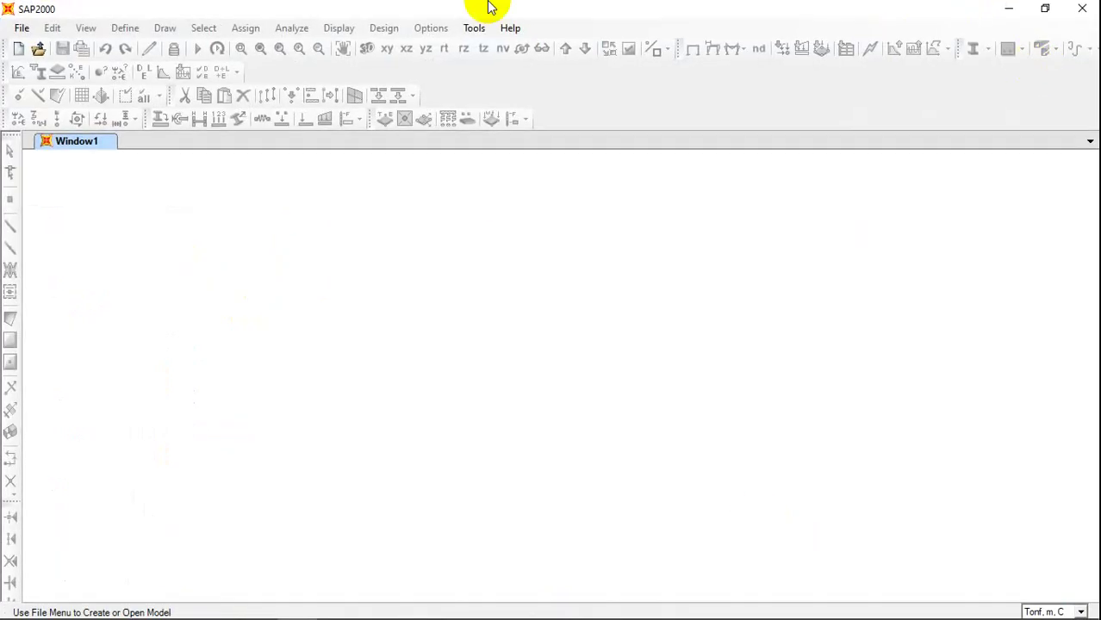
pyautogui.click(38, 49)
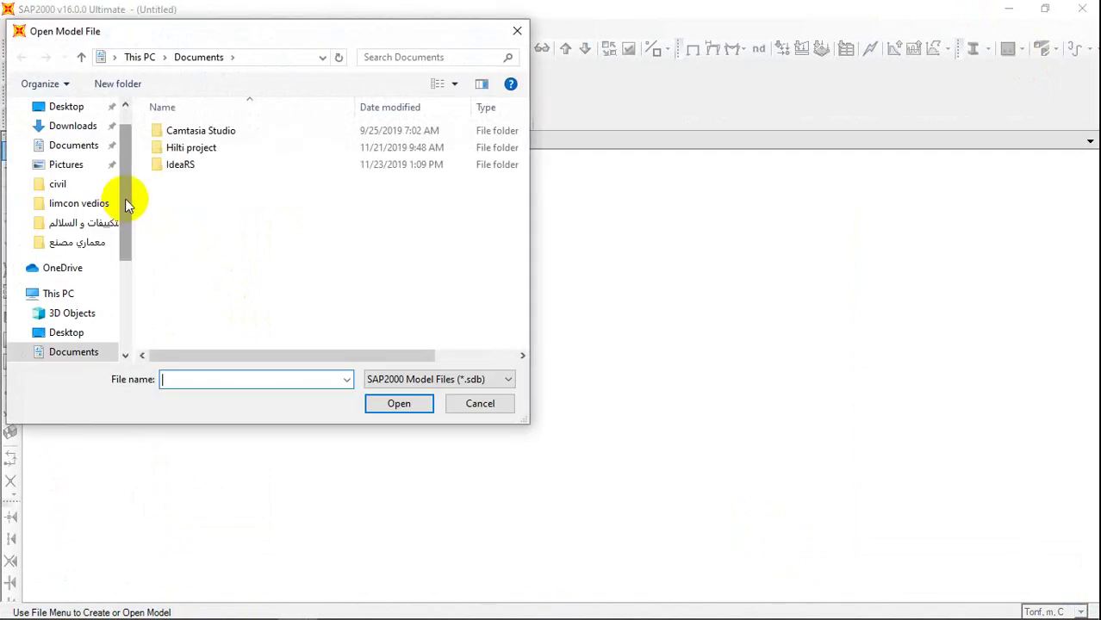
pyautogui.moveTo(125, 198); pyautogui.dragTo(126, 134)
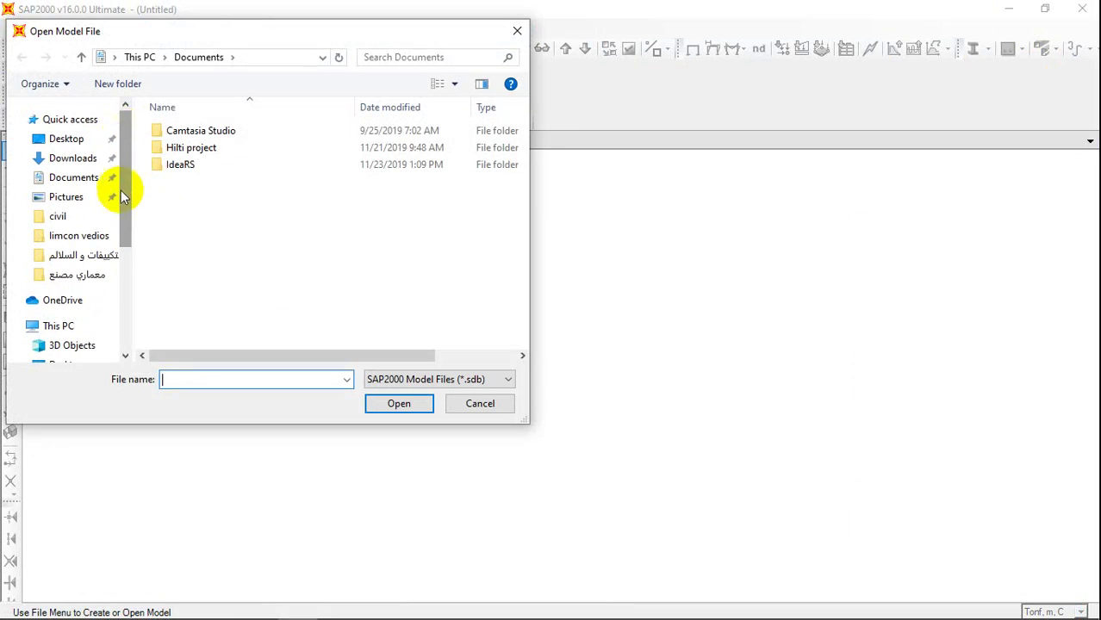
pyautogui.moveTo(128, 189); pyautogui.dragTo(128, 237)
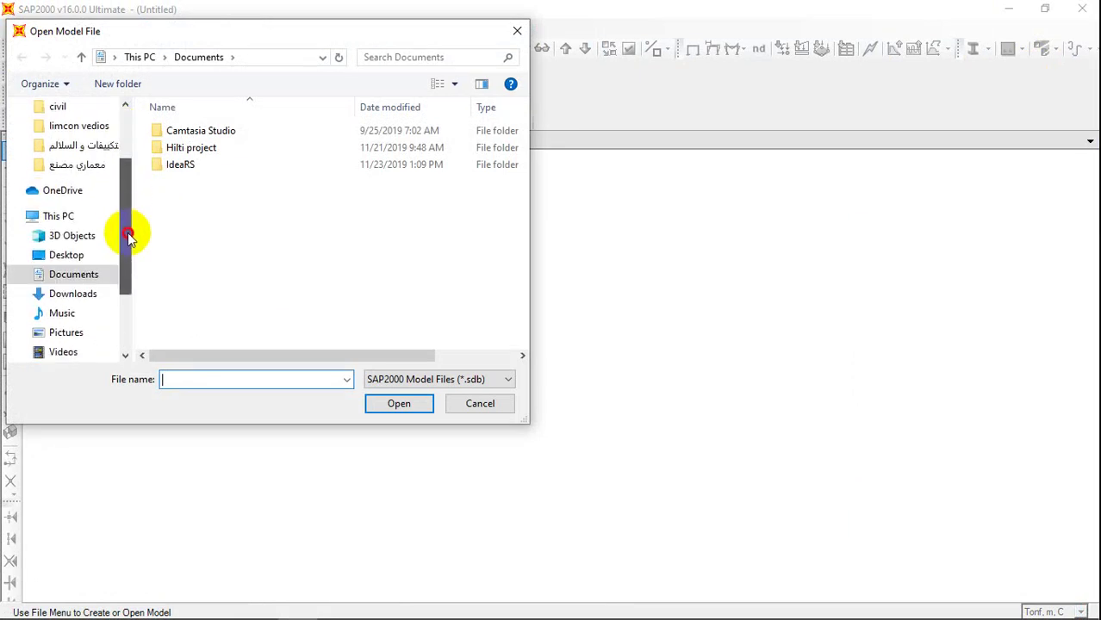
pyautogui.click(67, 255)
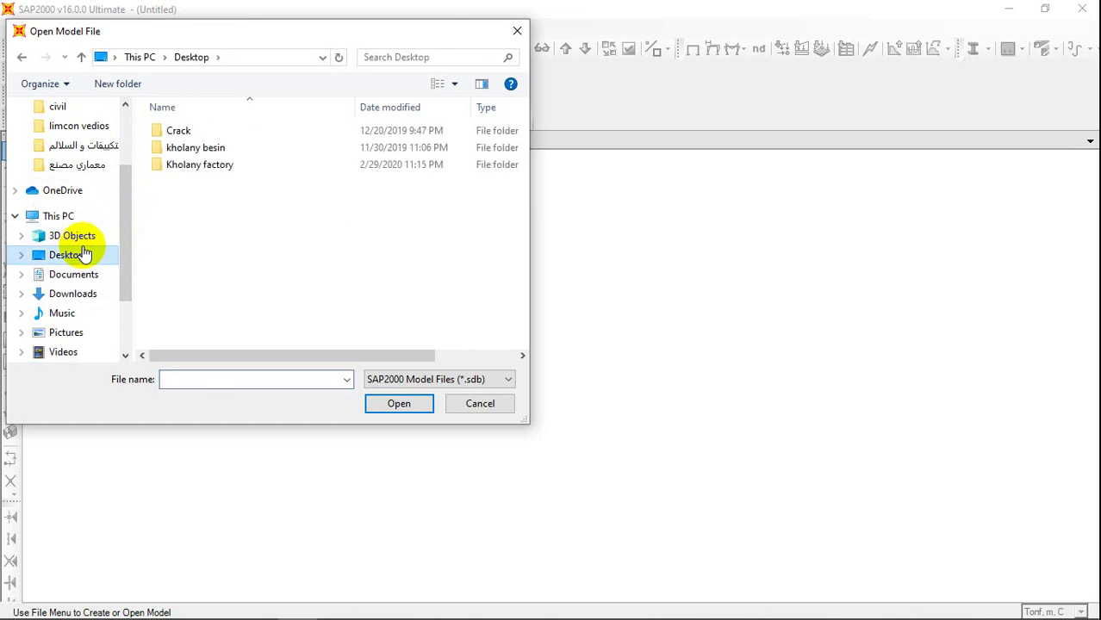
pyautogui.moveTo(127, 233); pyautogui.dragTo(127, 307)
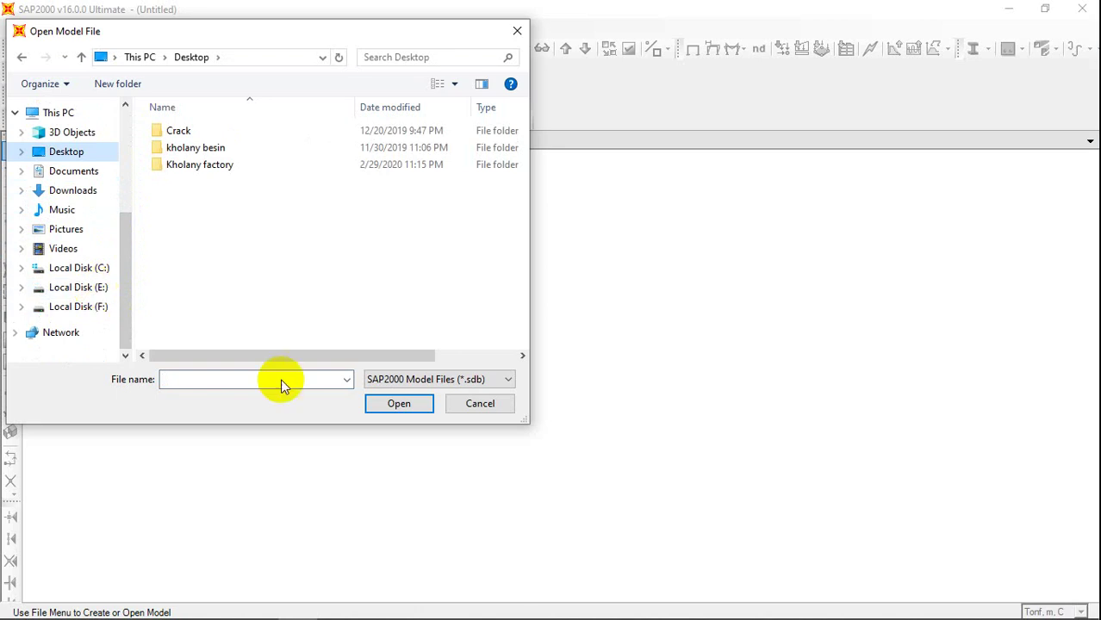
pyautogui.click(456, 403)
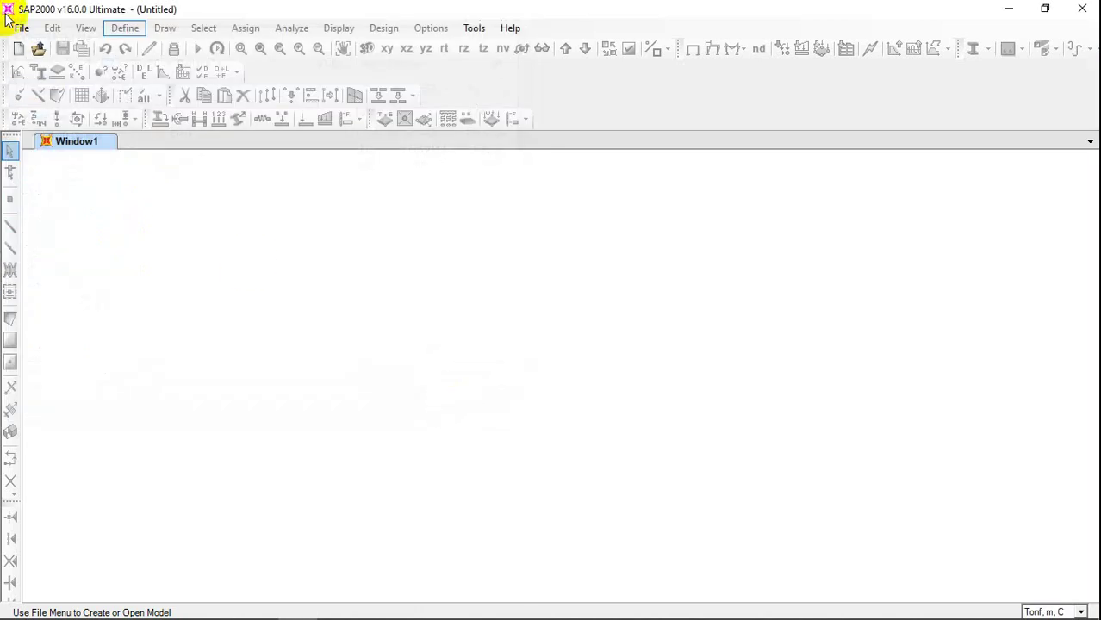
# Open the recent model lec-2.sdb and turn on the display of frame releases in the X-Z elevation.
pyautogui.click(21, 29)
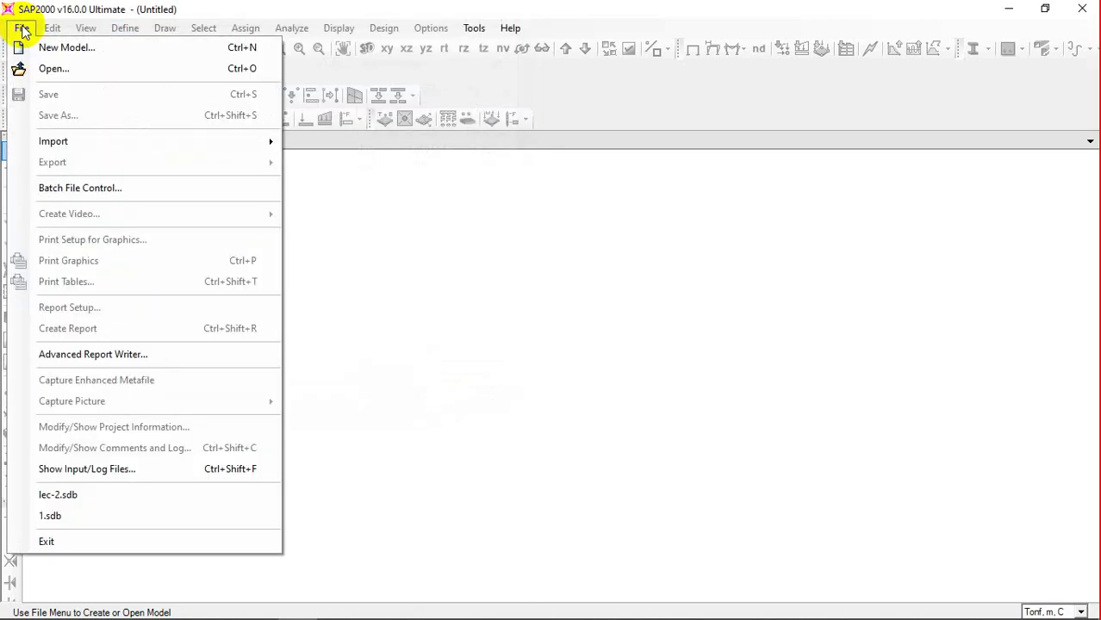
pyautogui.click(115, 494)
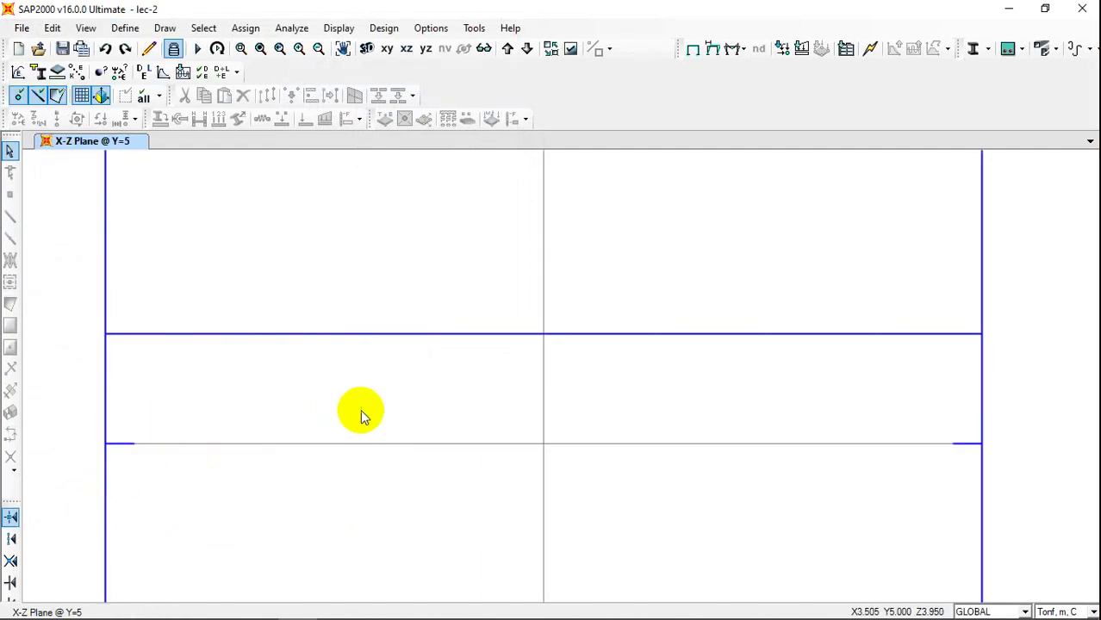
pyautogui.click(570, 49)
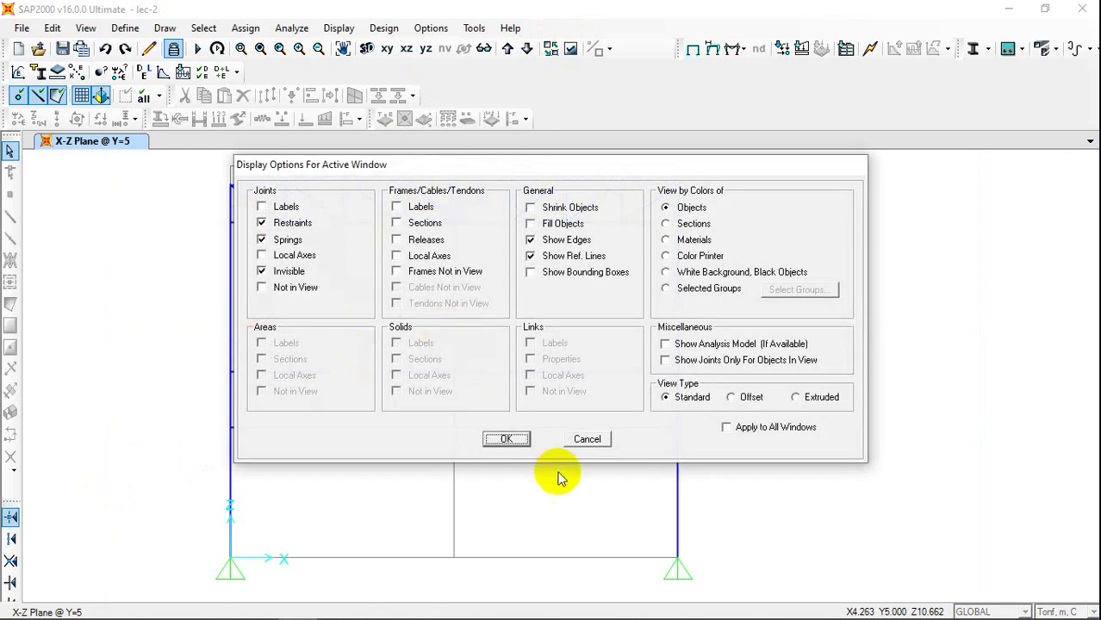
pyautogui.click(398, 241)
pyautogui.click(505, 441)
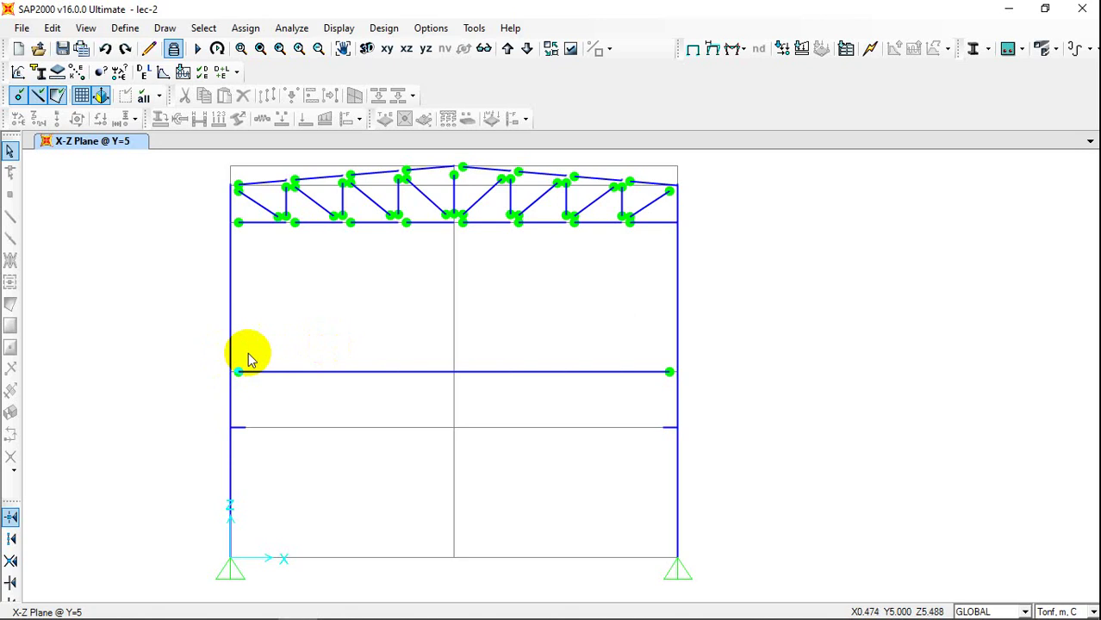
# Select the two end segments of the intermediate floor beam and unlock the model, accepting deletion of the analysis results.
pyautogui.click(646, 368)
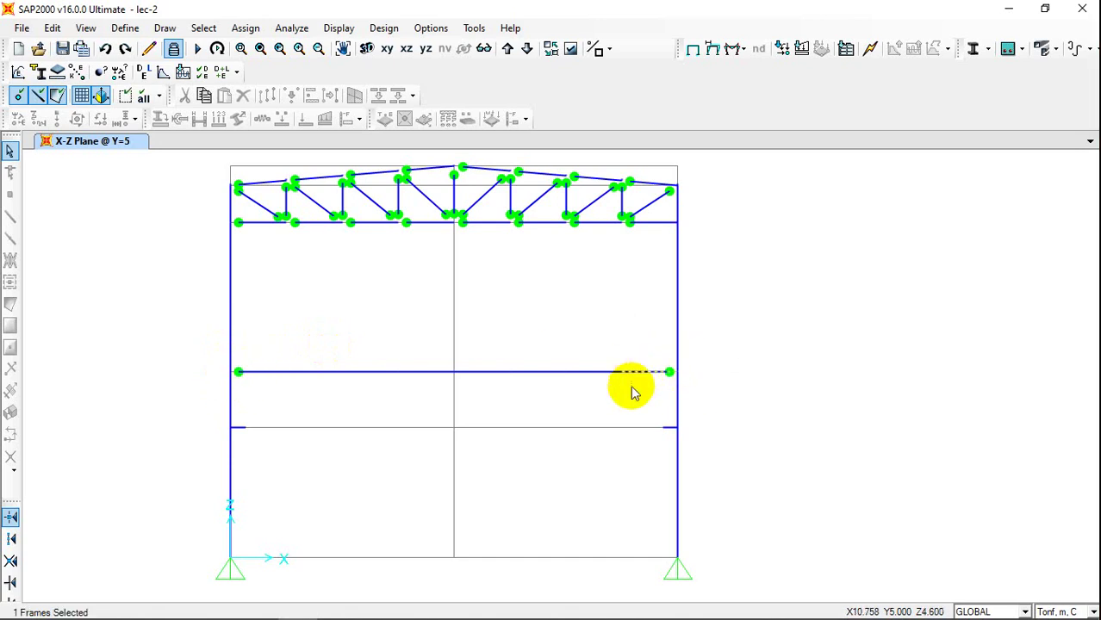
pyautogui.click(264, 370)
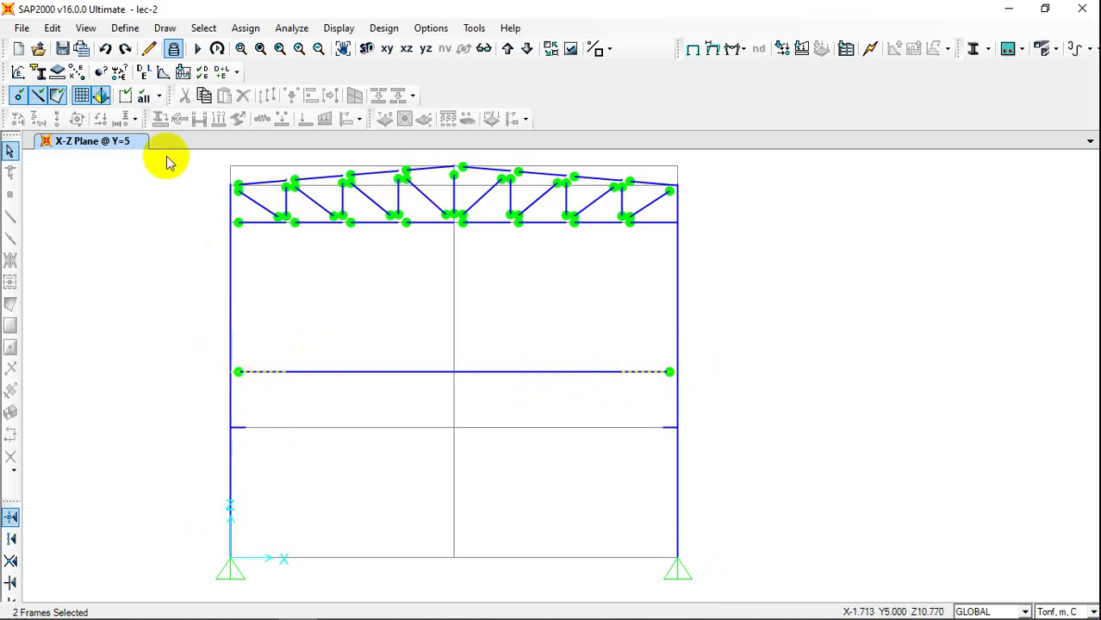
pyautogui.click(245, 28)
pyautogui.click(246, 31)
pyautogui.click(246, 31)
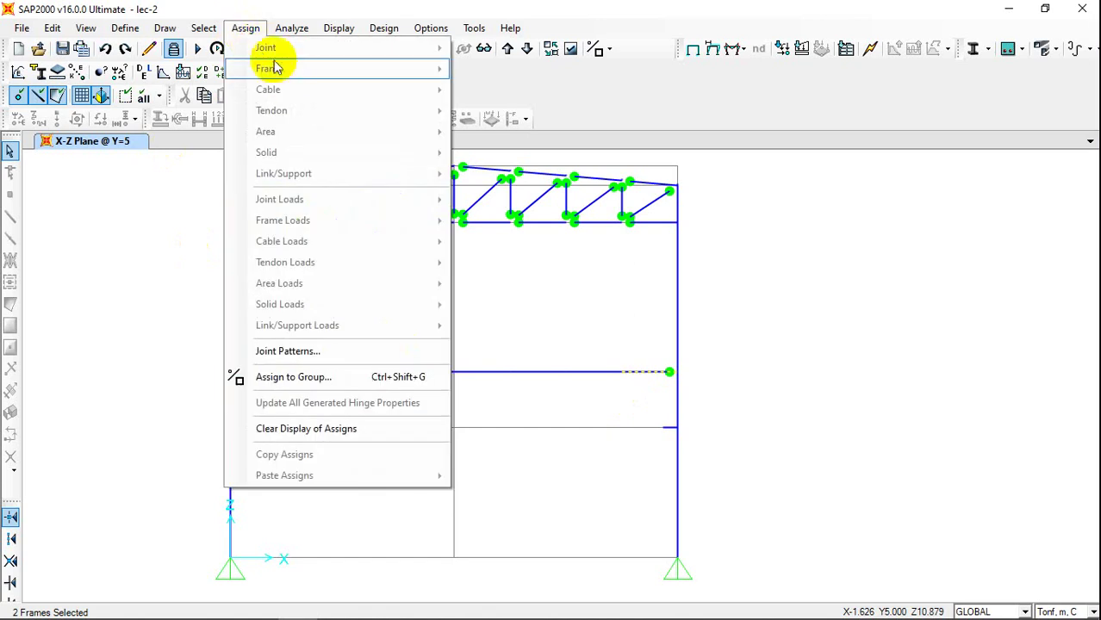
pyautogui.click(173, 48)
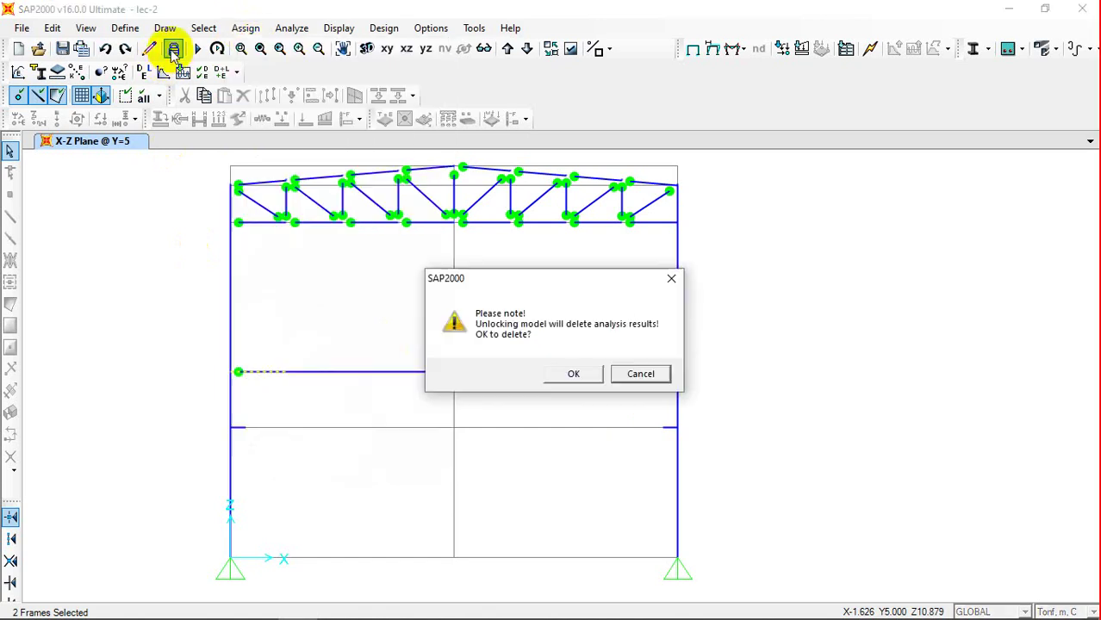
pyautogui.click(573, 374)
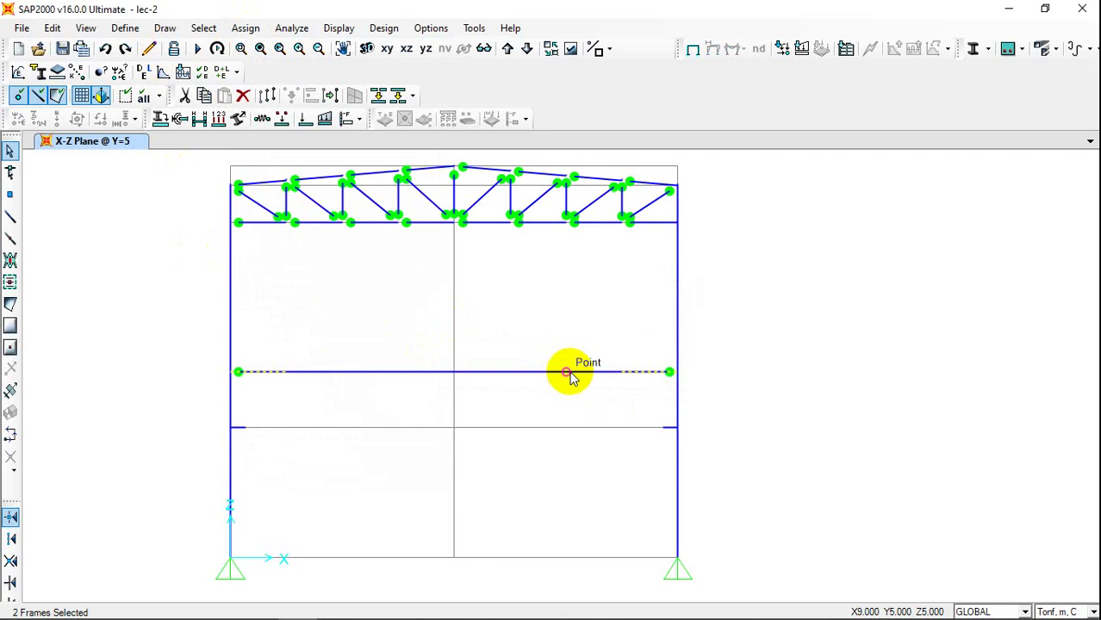
# Assign no releases to the two selected end segments of the floor beam, leaving Moment 33 unreleased at start and end.
pyautogui.click(249, 28)
pyautogui.moveTo(278, 74)
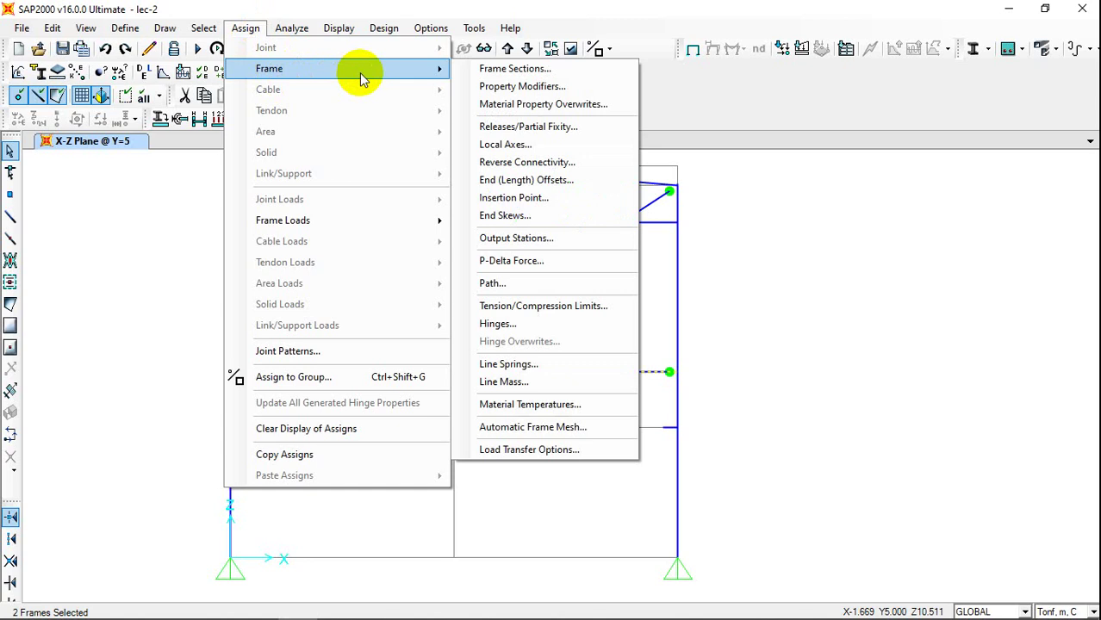
pyautogui.click(538, 129)
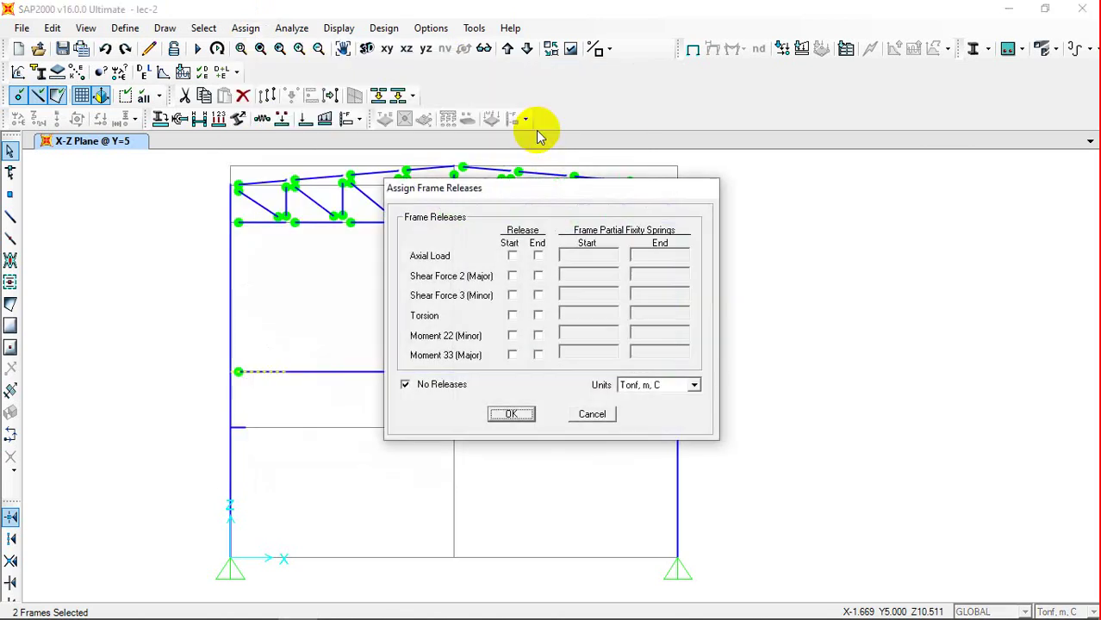
pyautogui.click(511, 356)
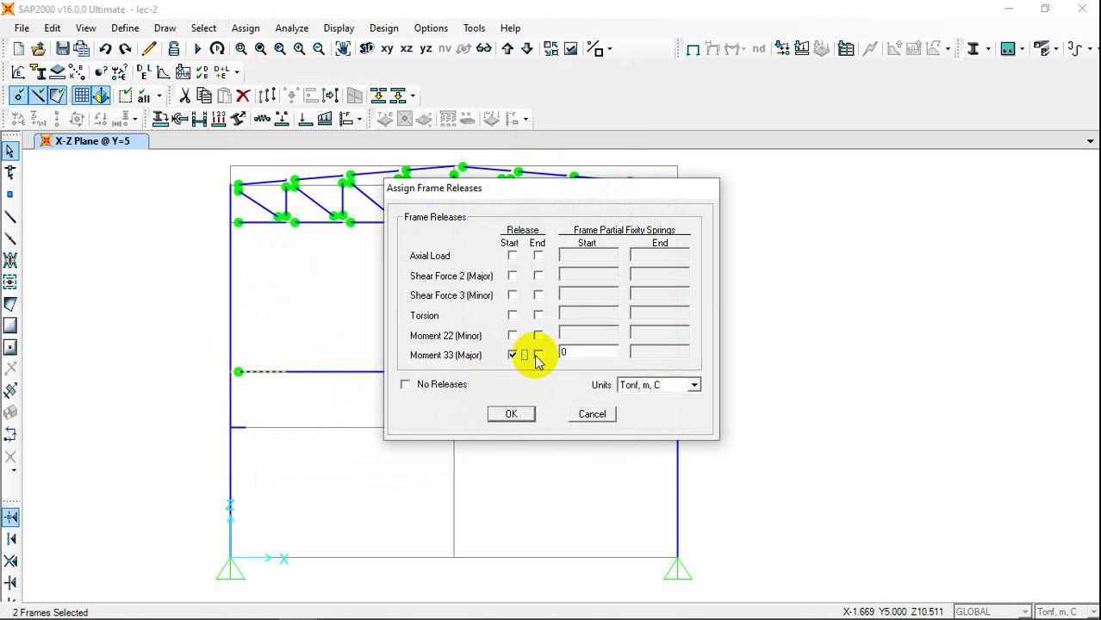
pyautogui.click(538, 355)
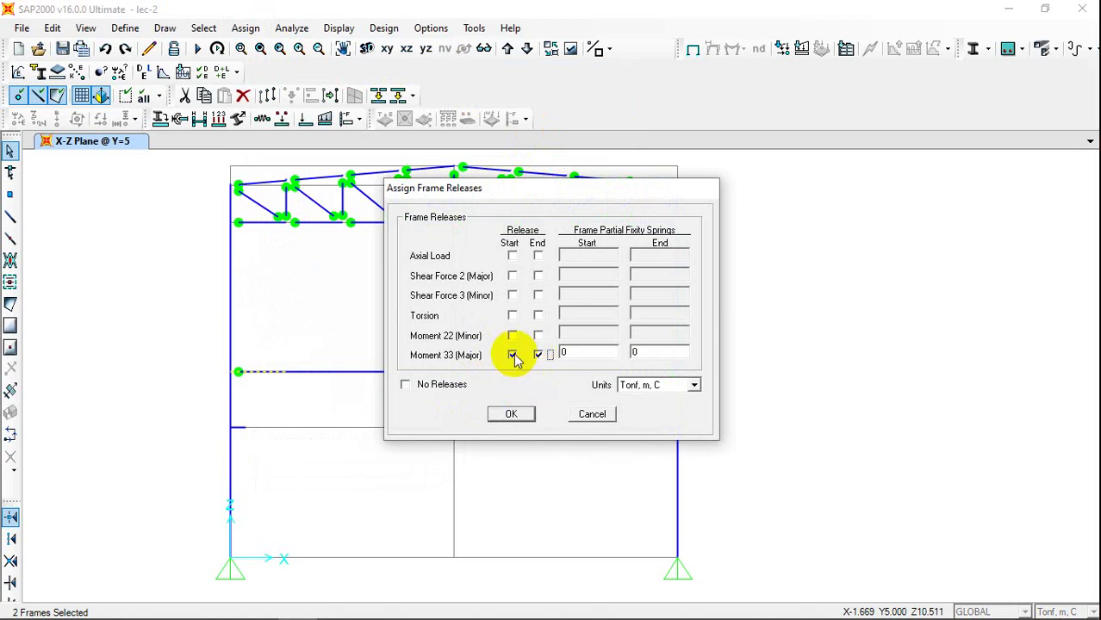
pyautogui.click(512, 355)
pyautogui.click(538, 355)
pyautogui.click(510, 415)
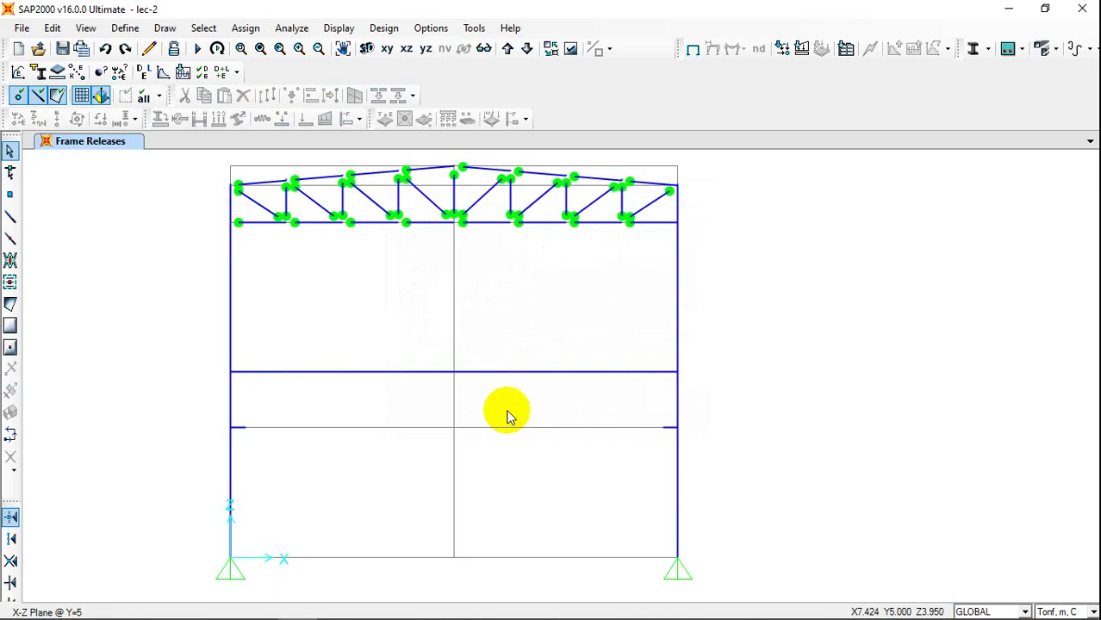
# Switch to the 3D view and set it to the xz direction with an aperture of 0.
pyautogui.click(366, 48)
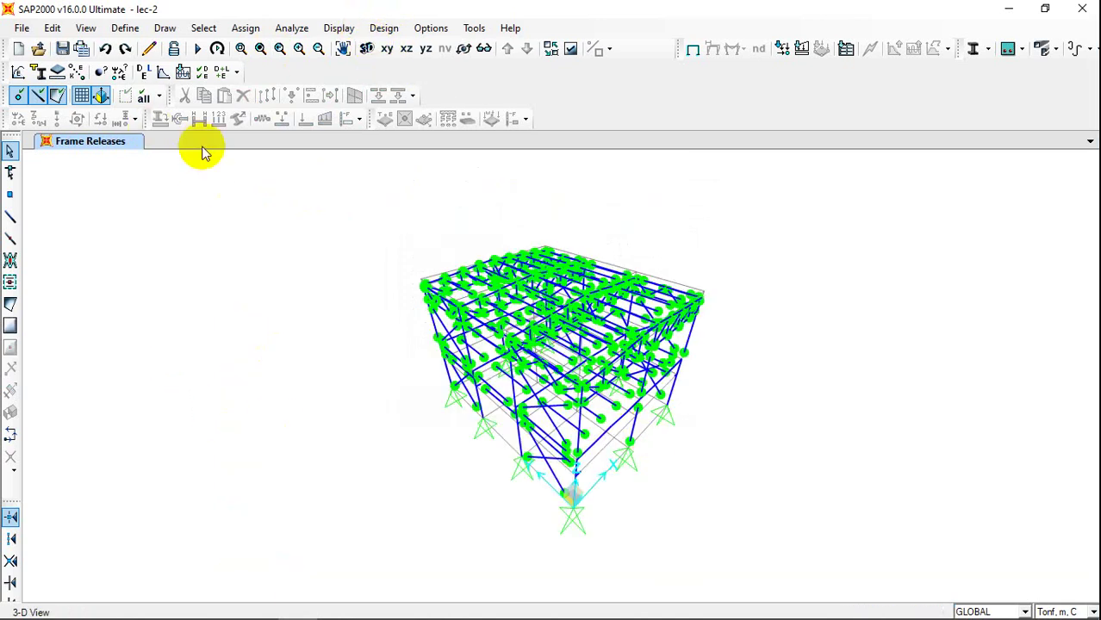
pyautogui.click(85, 28)
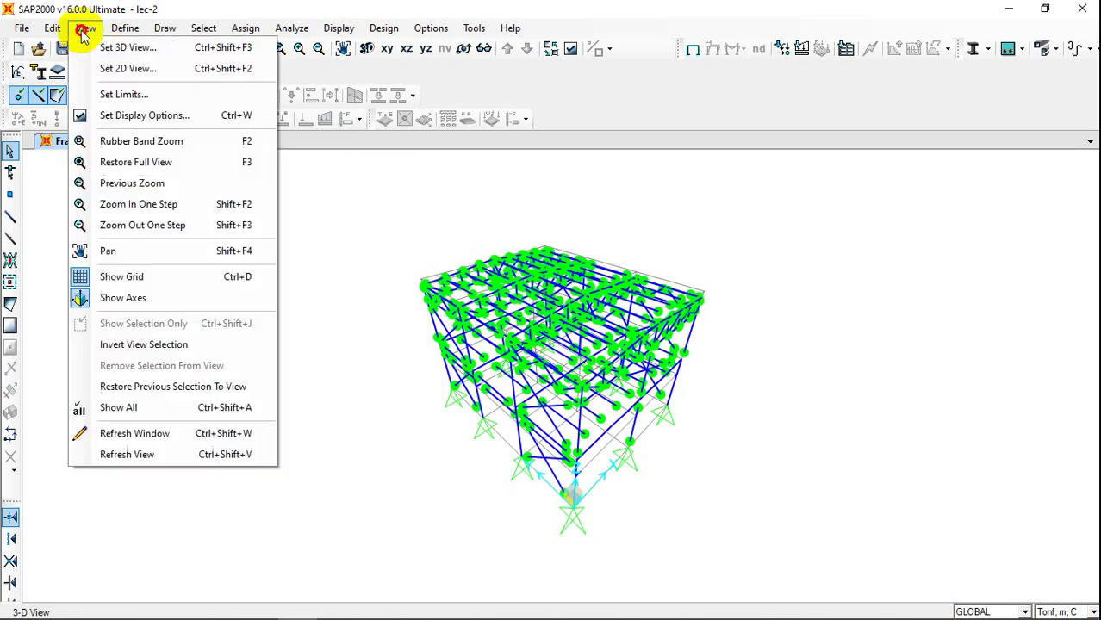
pyautogui.click(113, 48)
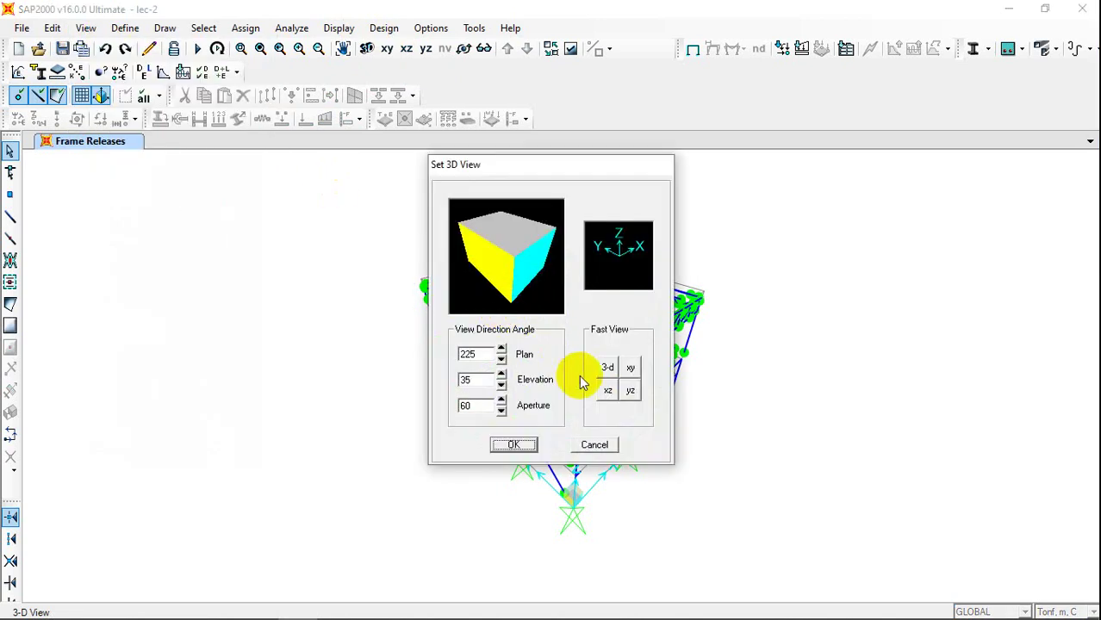
pyautogui.click(607, 390)
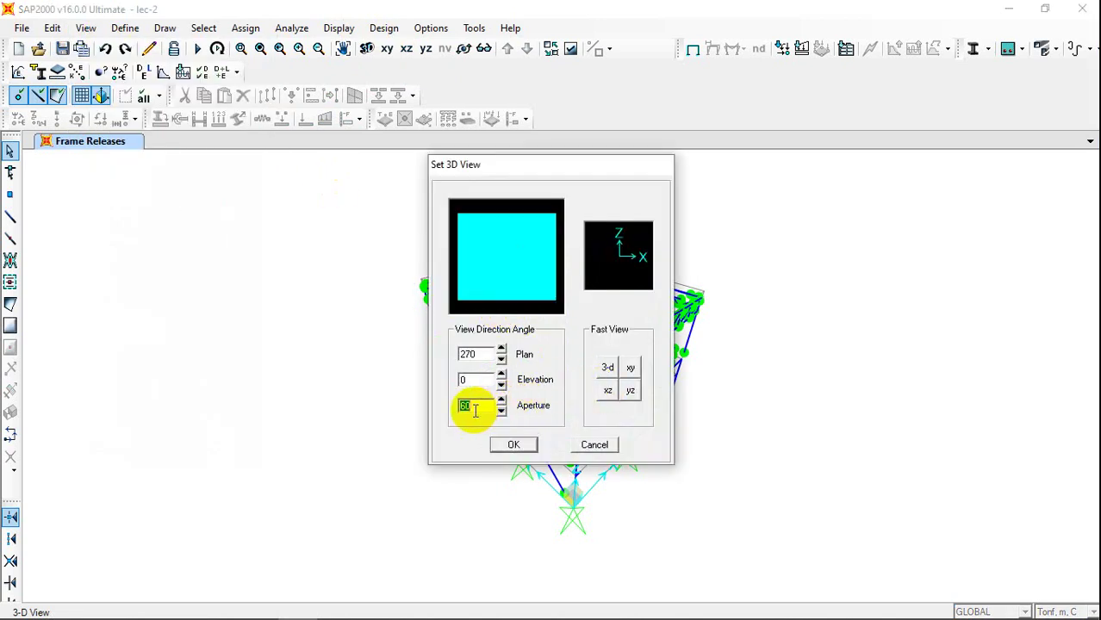
pyautogui.write('0')
pyautogui.click(507, 443)
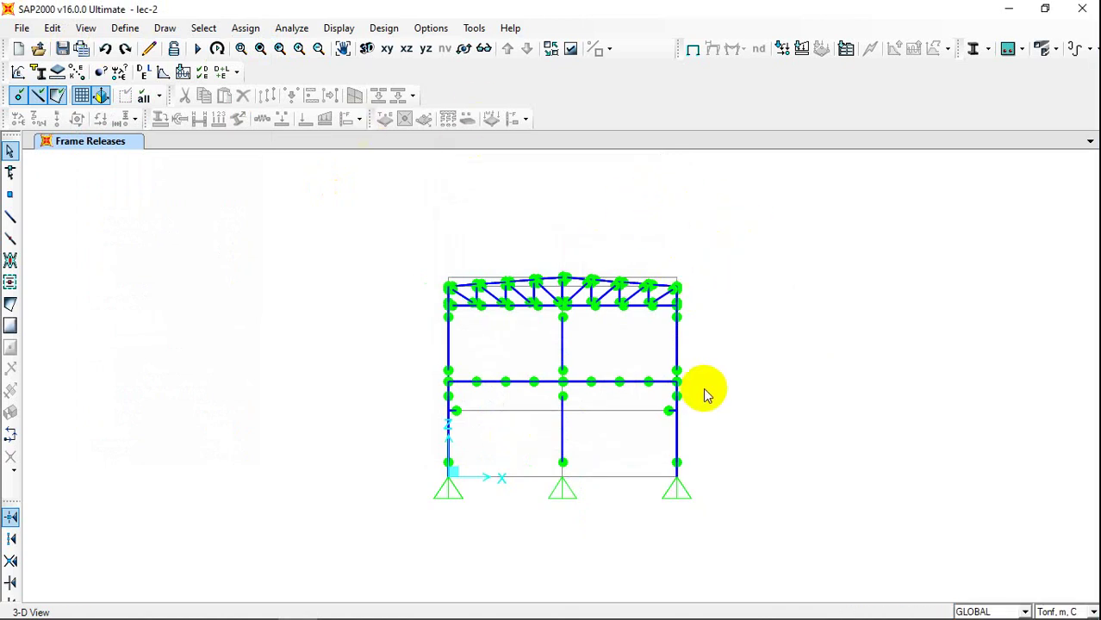
# Isolate the floor-level frames and everything below them, and show only that selection in the default 3D view.
pyautogui.moveTo(425, 363); pyautogui.dragTo(790, 590)
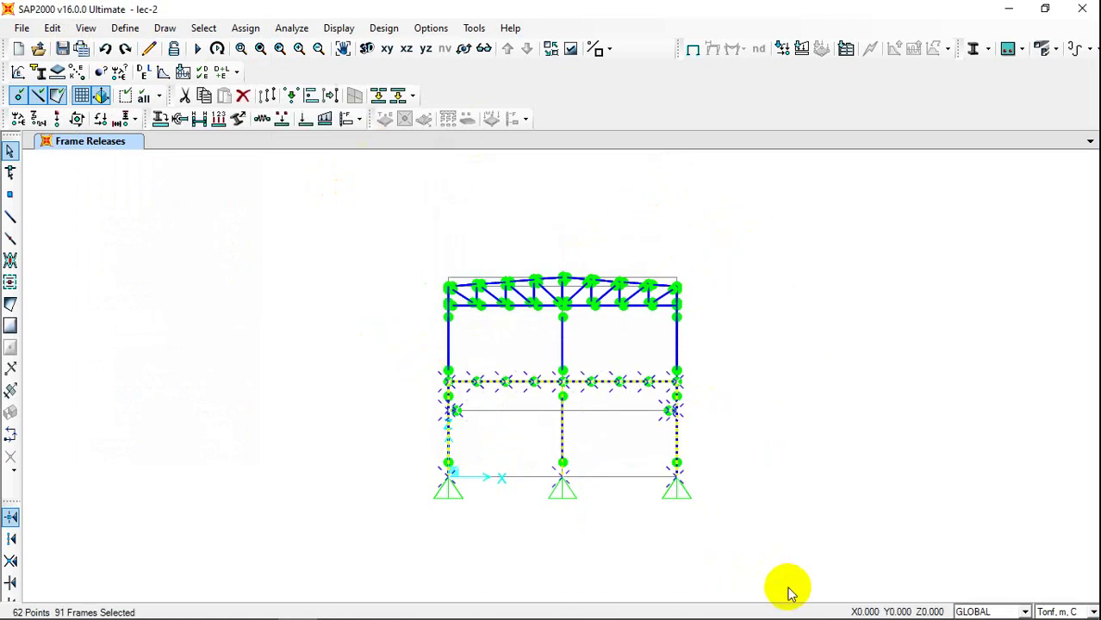
pyautogui.click(86, 29)
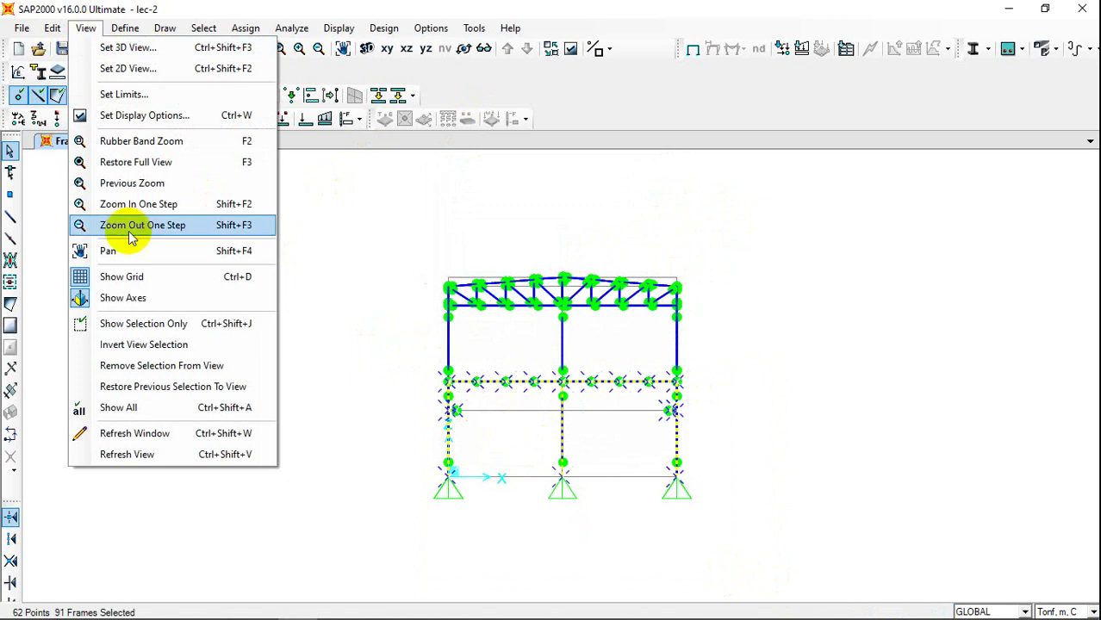
pyautogui.click(134, 324)
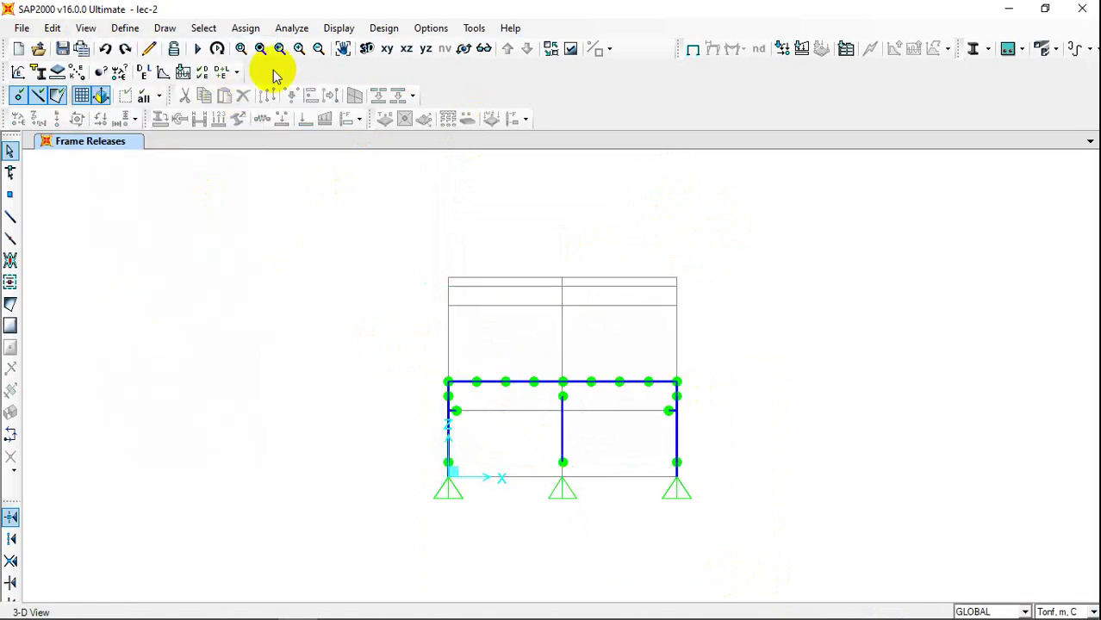
pyautogui.click(366, 49)
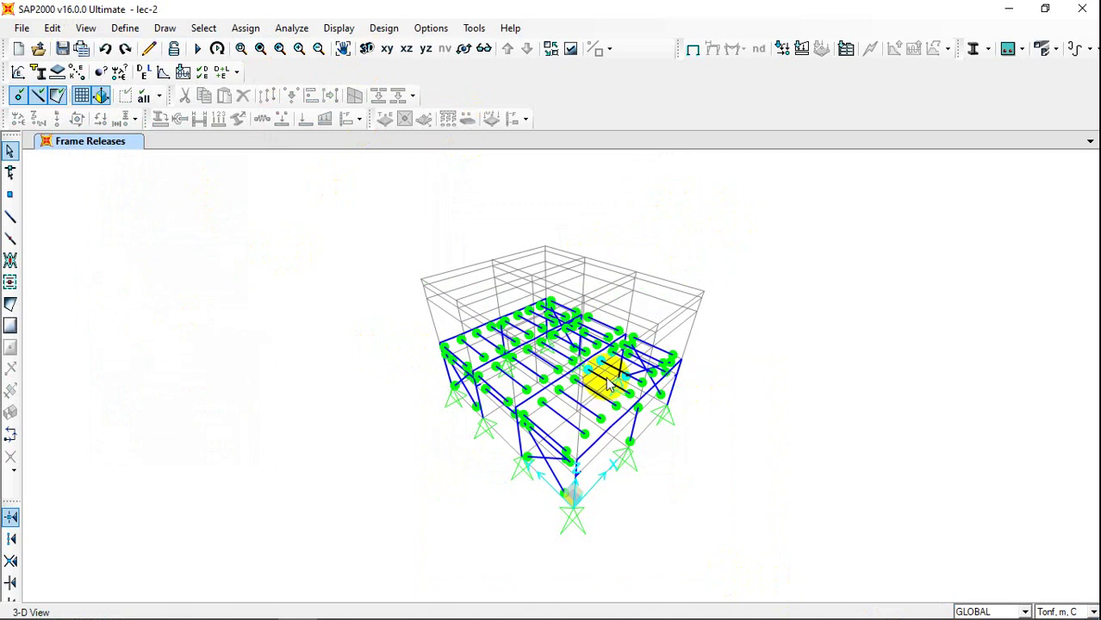
pyautogui.scroll(3, 583, 426)
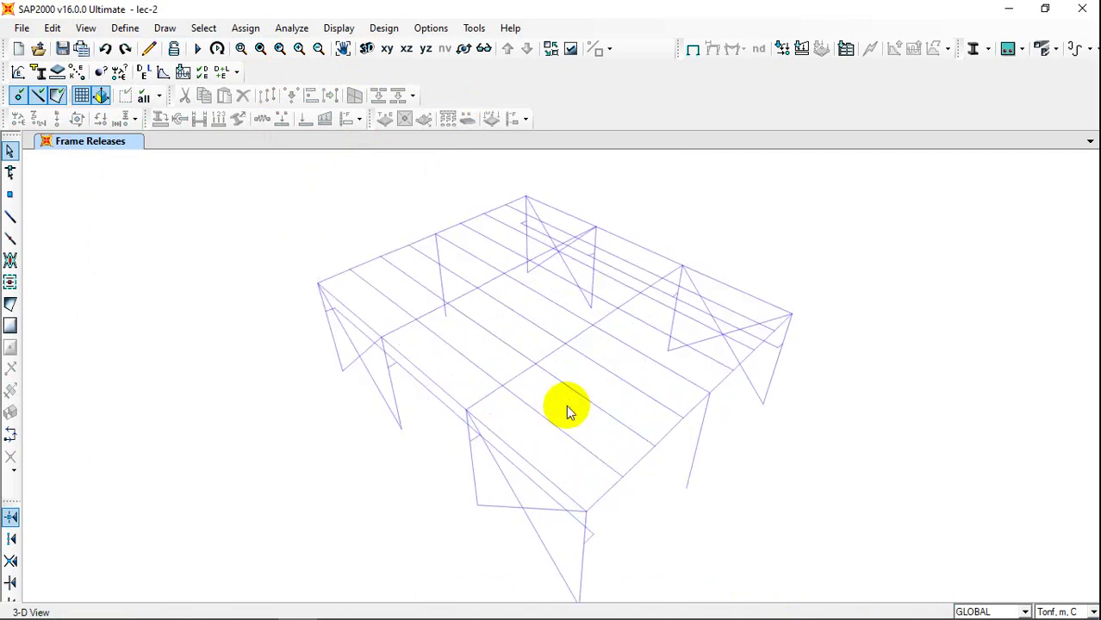
pyautogui.scroll(3, 618, 428)
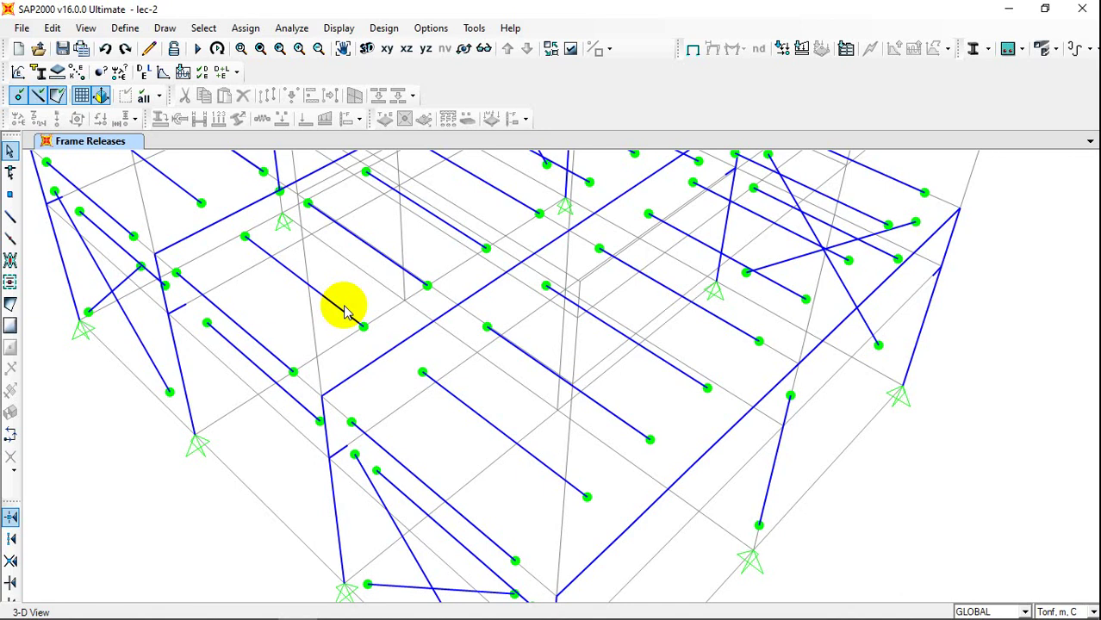
pyautogui.moveTo(492, 385); pyautogui.dragTo(458, 441)
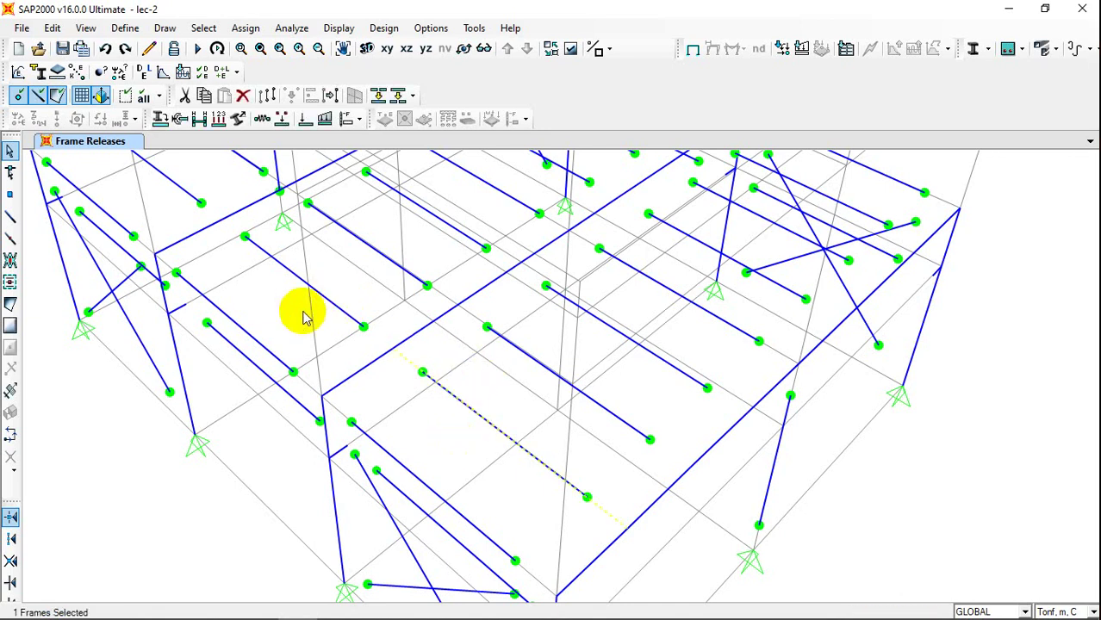
pyautogui.hotkey('ctrl', 'q')
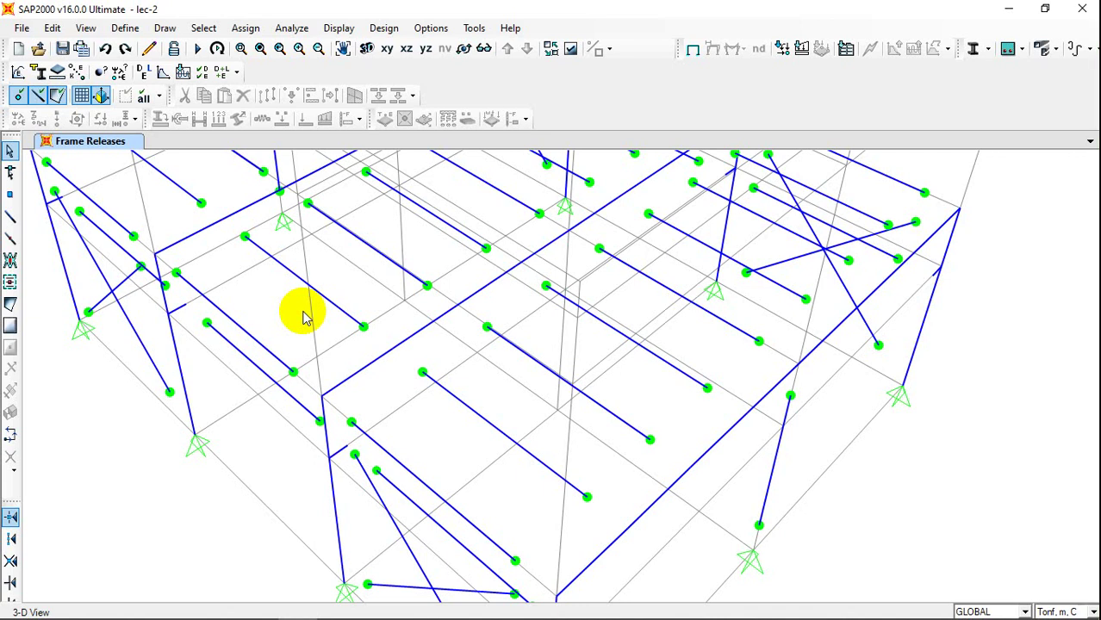
pyautogui.click(476, 411)
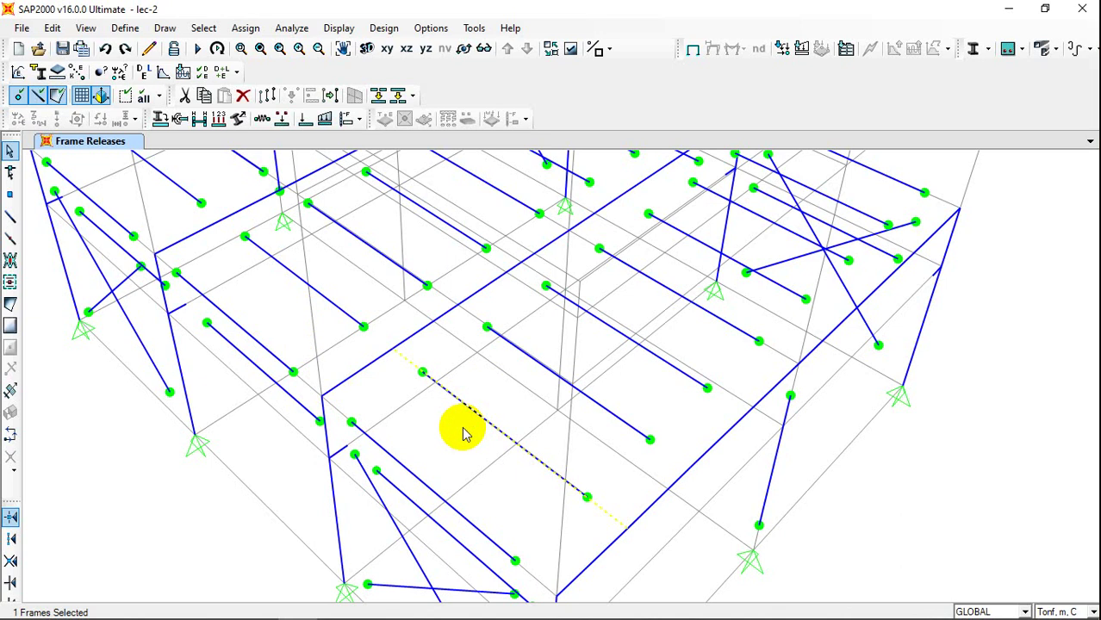
pyautogui.hotkey('ctrl', 'q')
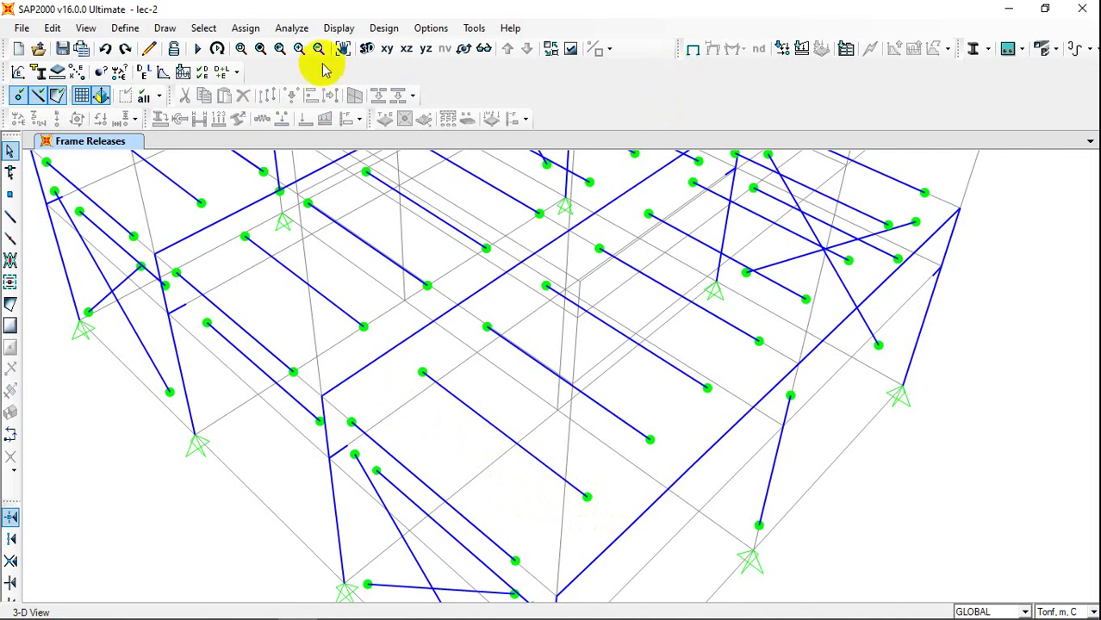
# Run the analysis and display the frames' Moment 3-3 force diagram for the envelope combination with values shown.
pyautogui.click(197, 49)
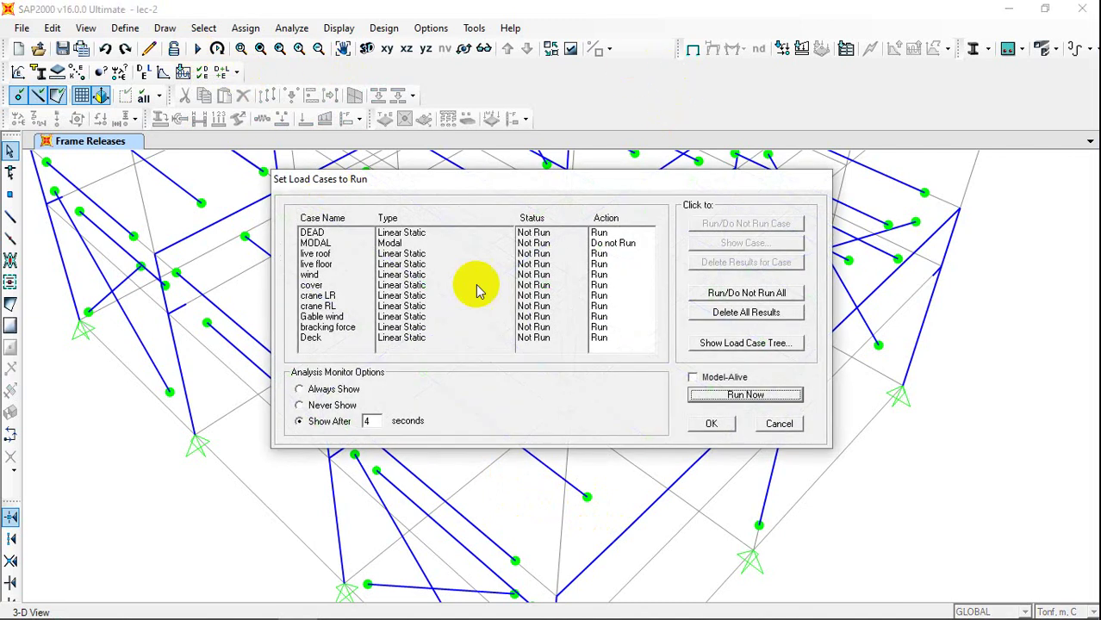
pyautogui.click(726, 398)
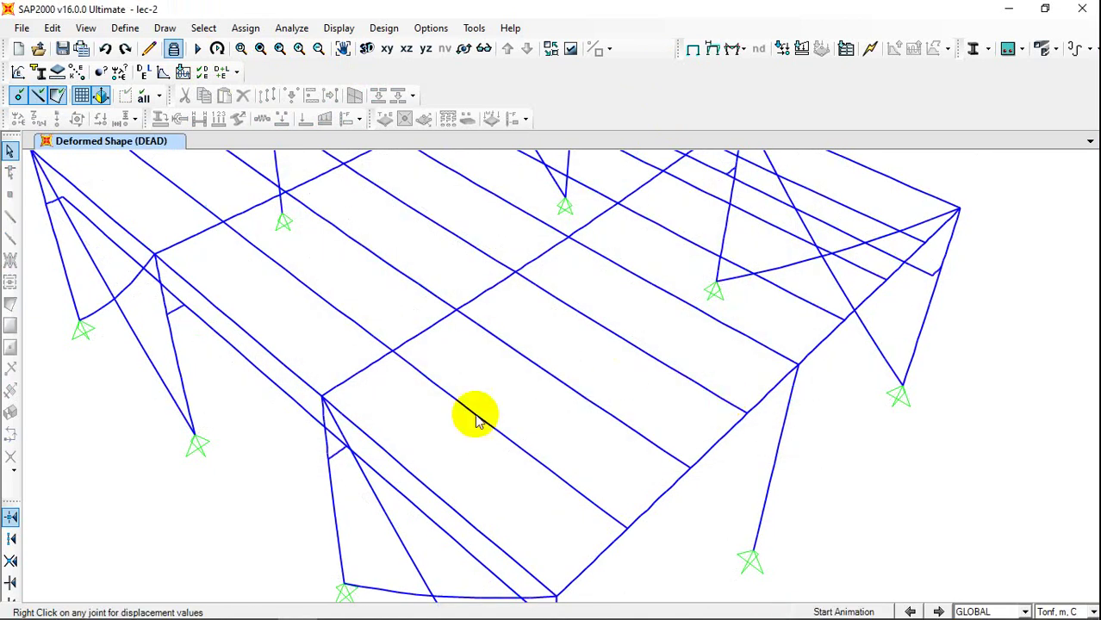
pyautogui.click(732, 51)
pyautogui.click(741, 81)
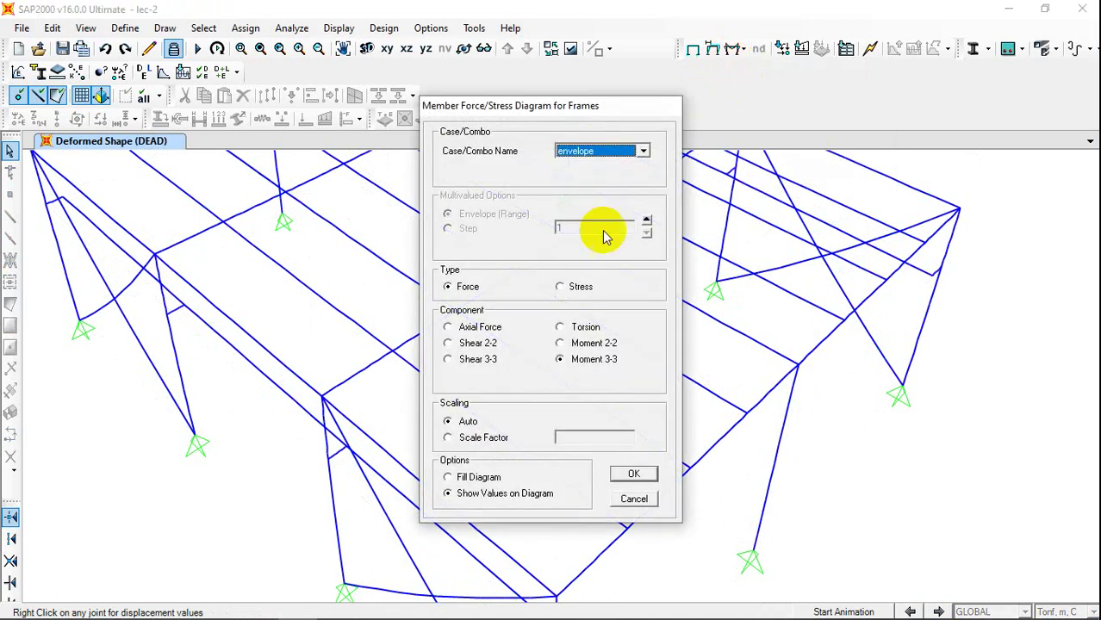
pyautogui.click(631, 476)
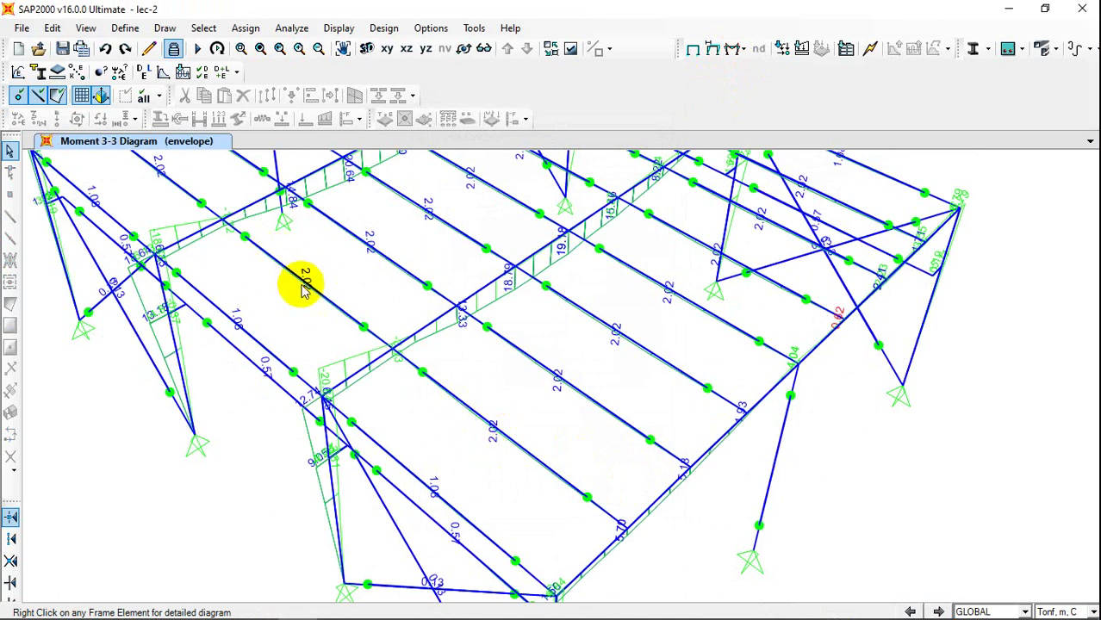
# Examine the detailed major shear and moment diagrams of the front-bay IPE200 secondary beam for the envelope case.
pyautogui.rightClick(482, 419)
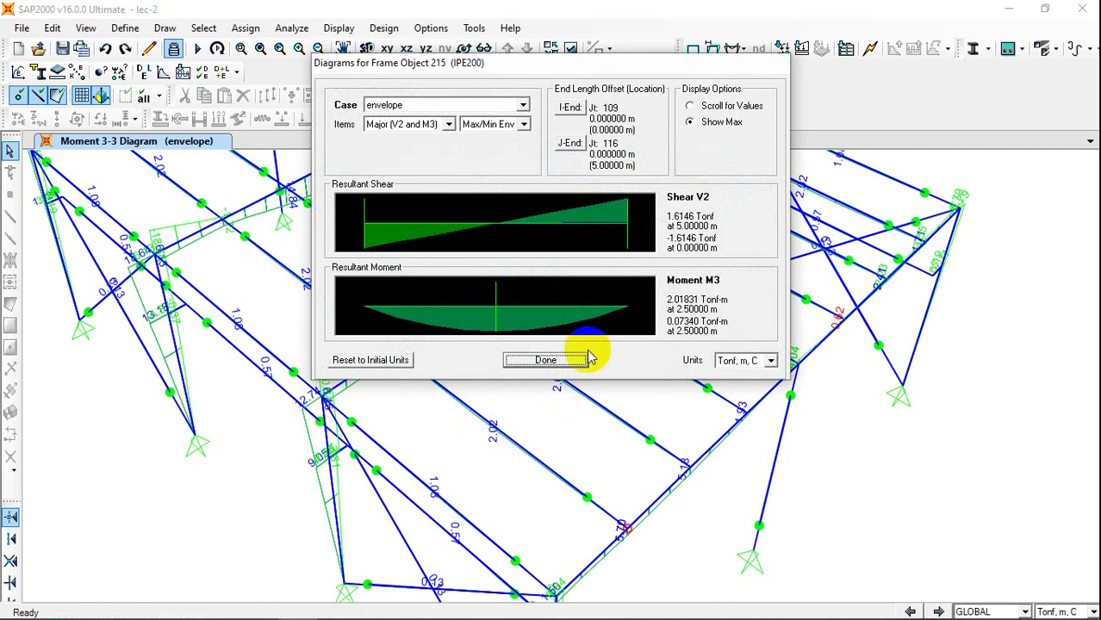
pyautogui.click(546, 360)
pyautogui.click(506, 437)
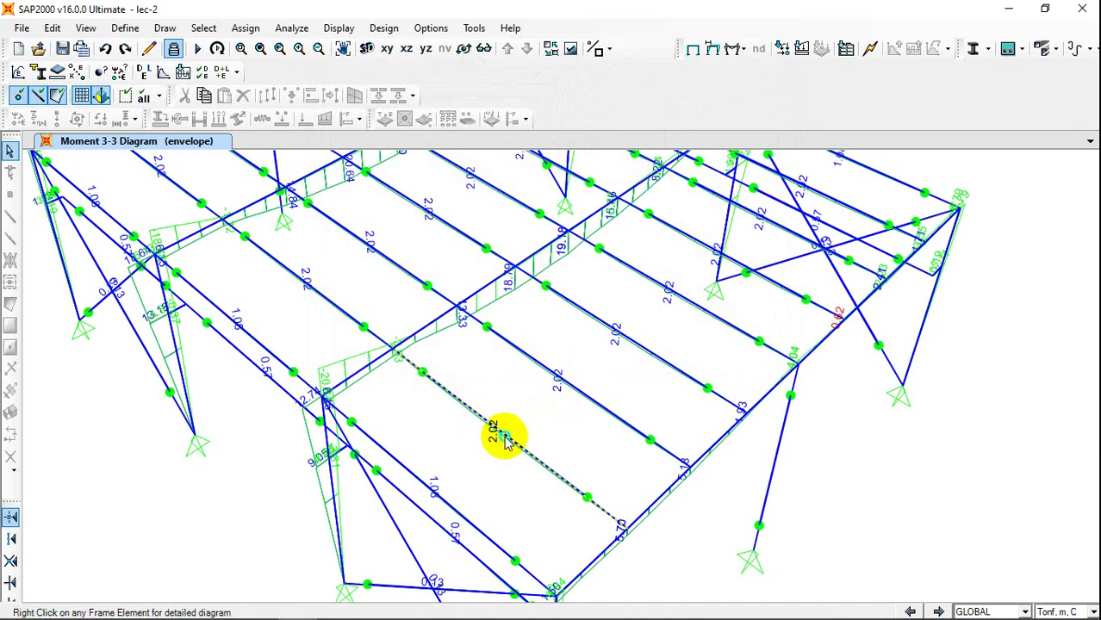
pyautogui.rightClick(506, 440)
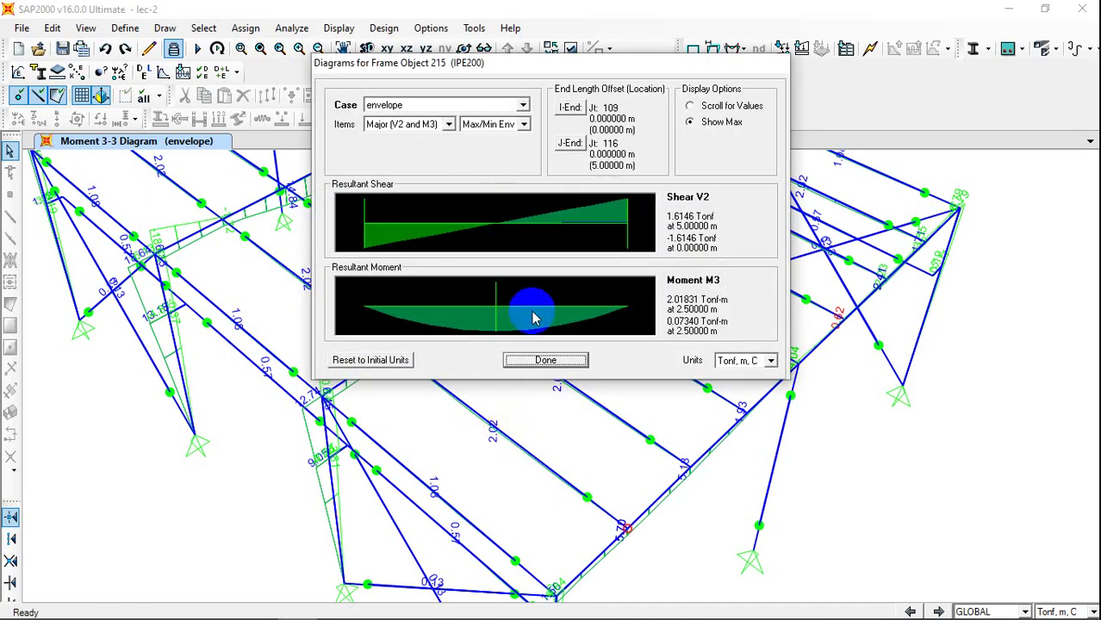
pyautogui.click(420, 124)
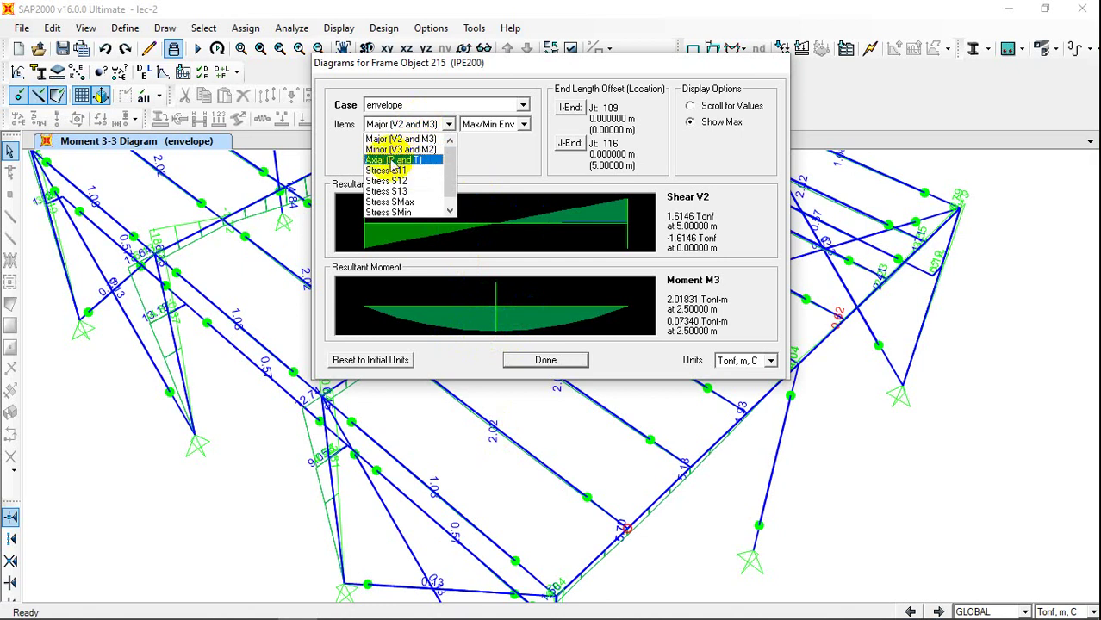
pyautogui.click(510, 155)
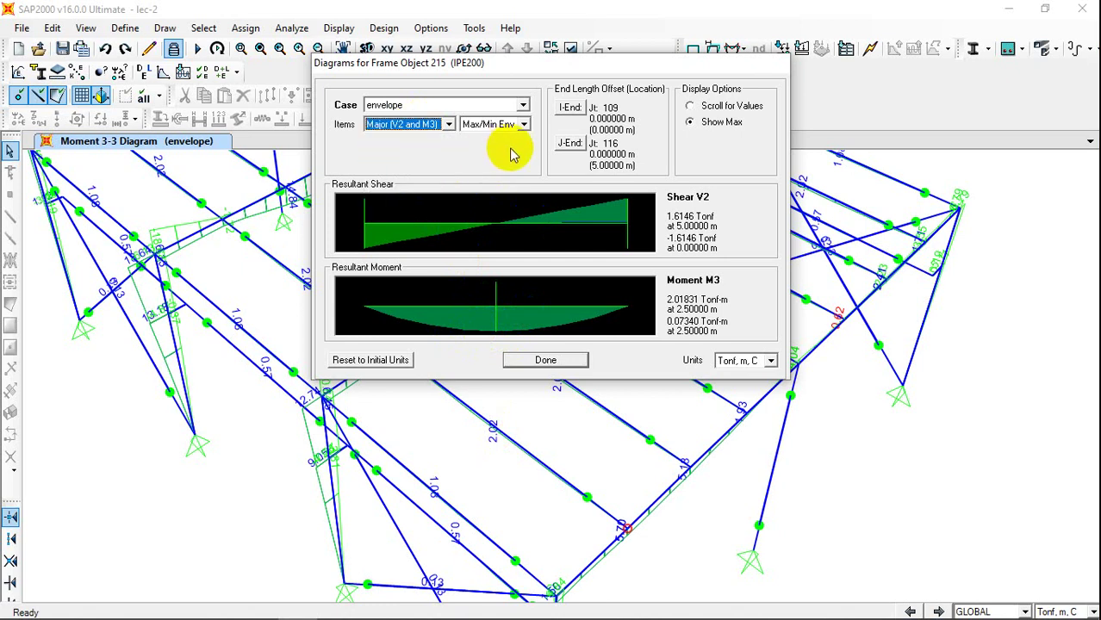
pyautogui.click(461, 106)
pyautogui.click(460, 106)
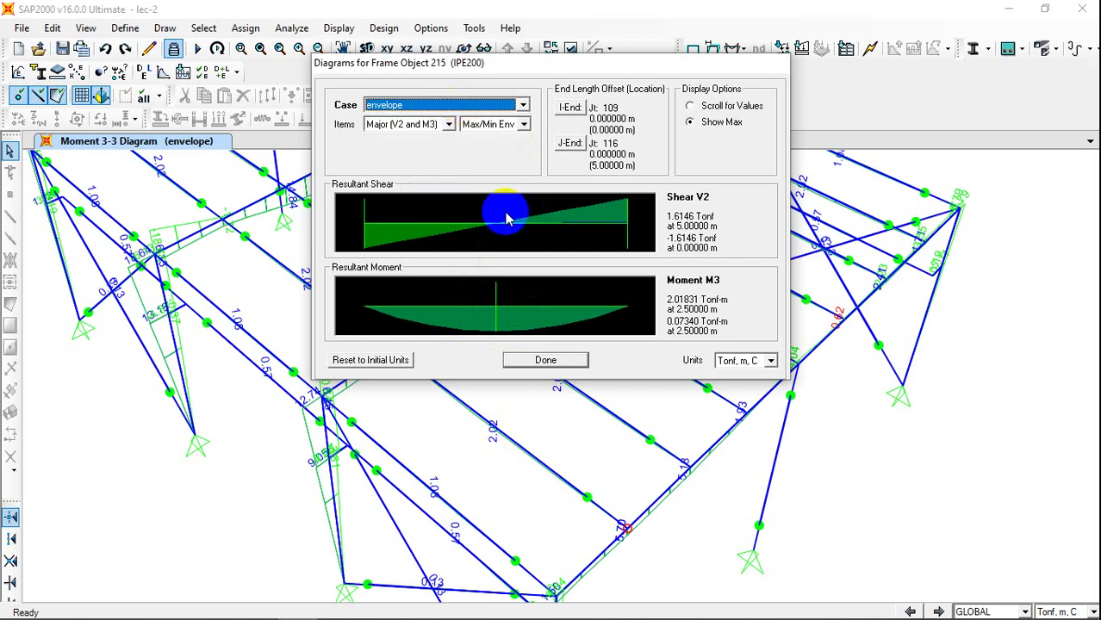
# Switch to Snipping Tool, capture the beam's envelope diagrams window, and close the snip without saving it.
pyautogui.press('super')
pyautogui.write('sn')
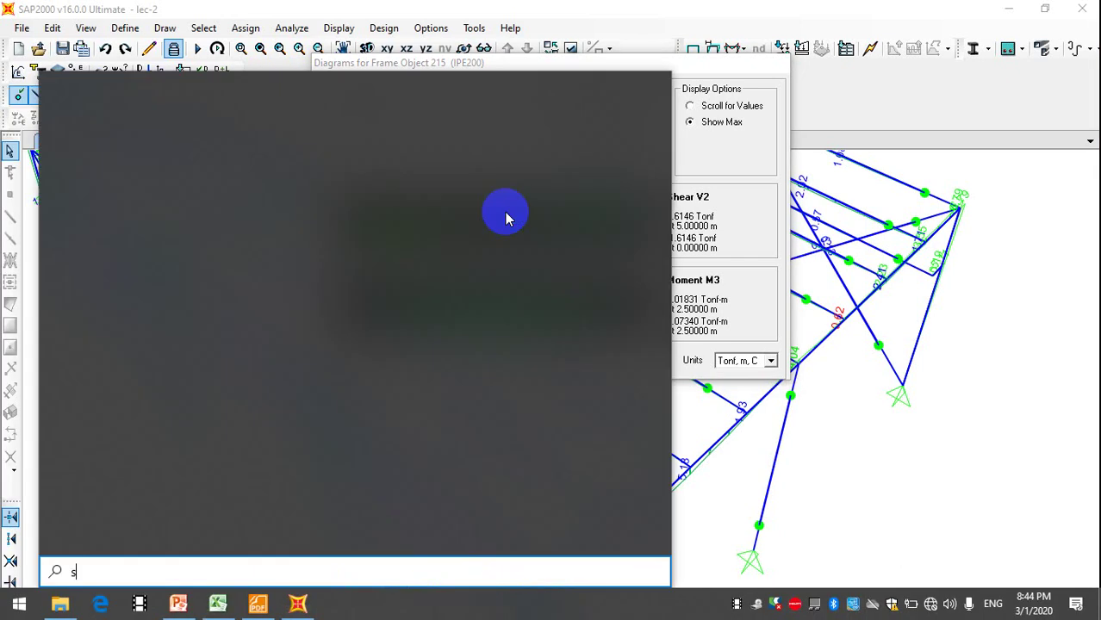
pyautogui.click(508, 220)
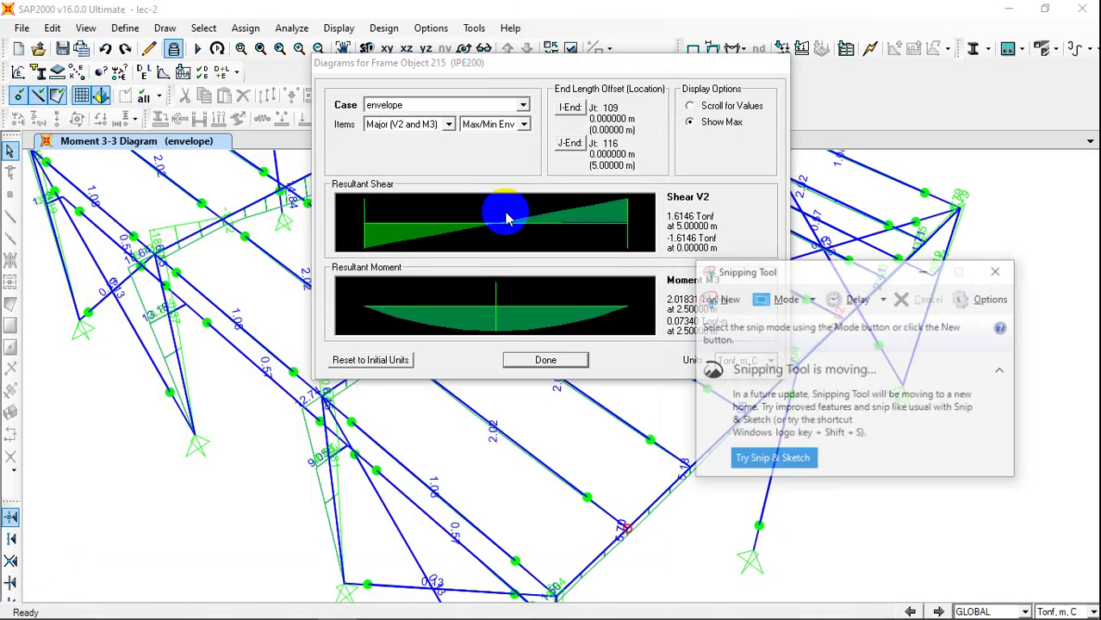
pyautogui.click(723, 303)
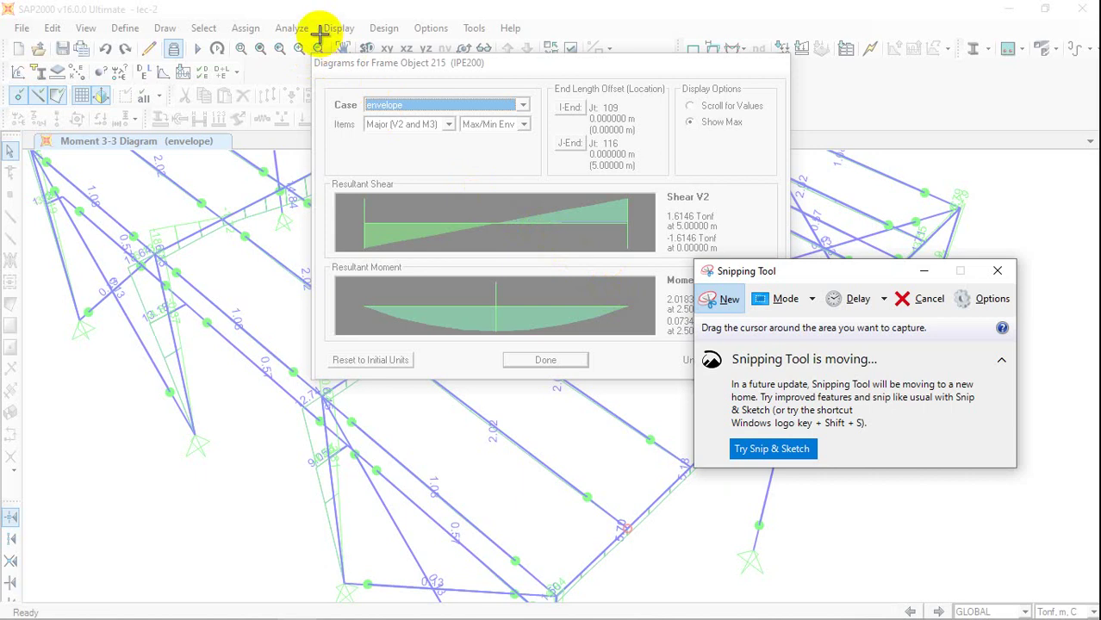
pyautogui.moveTo(311, 53); pyautogui.dragTo(790, 381)
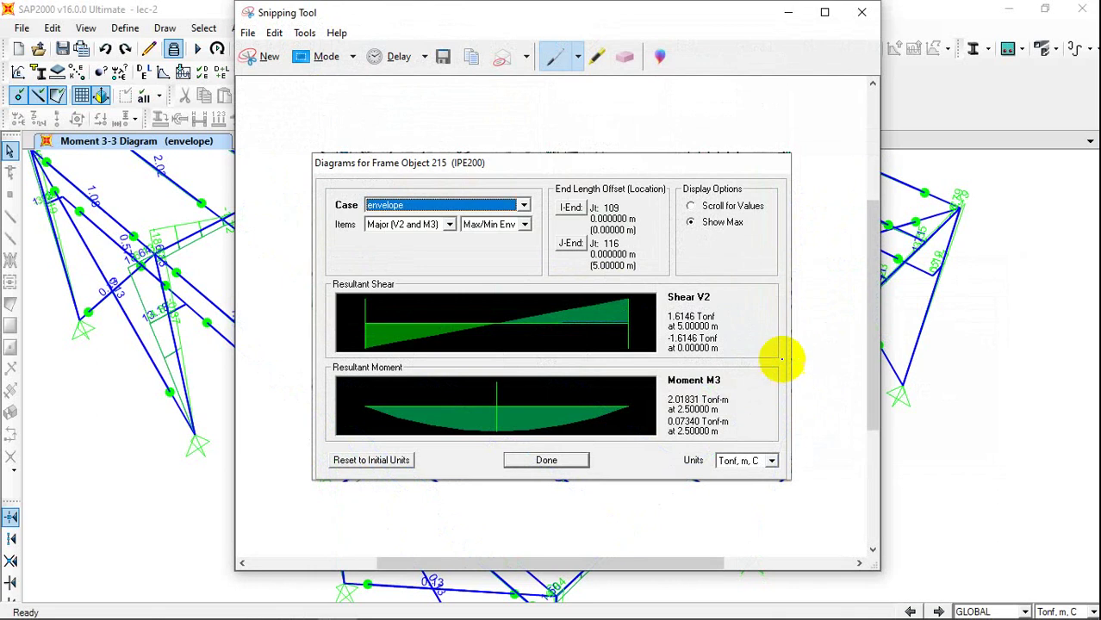
pyautogui.click(863, 13)
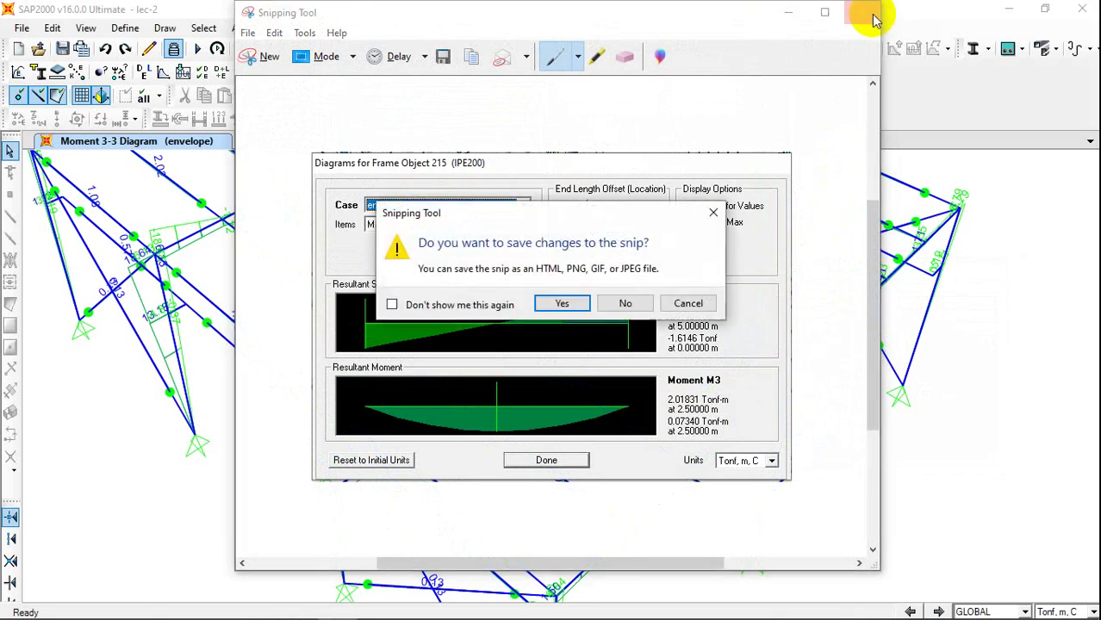
pyautogui.click(620, 304)
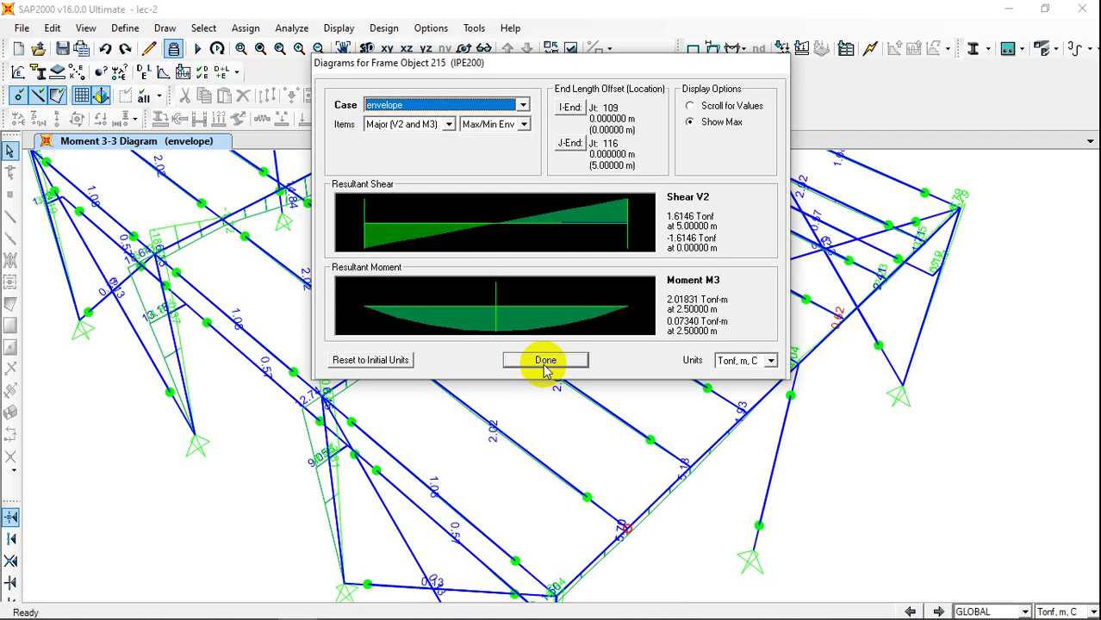
# Show the secondary beam's shear, moment and deflection diagrams for combination D.
pyautogui.click(658, 337)
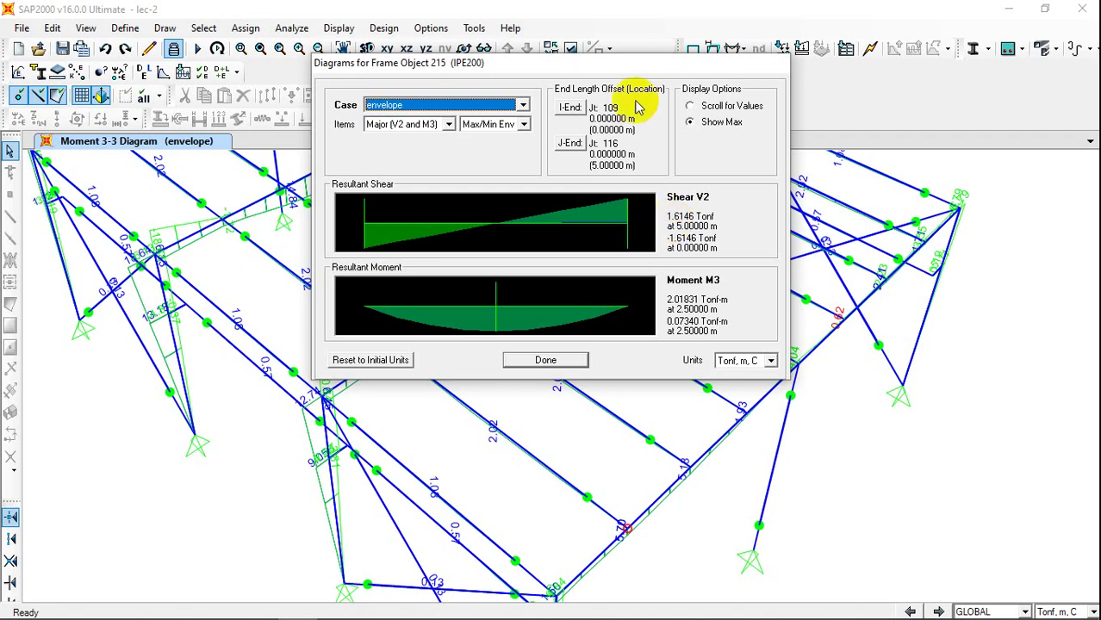
pyautogui.click(492, 108)
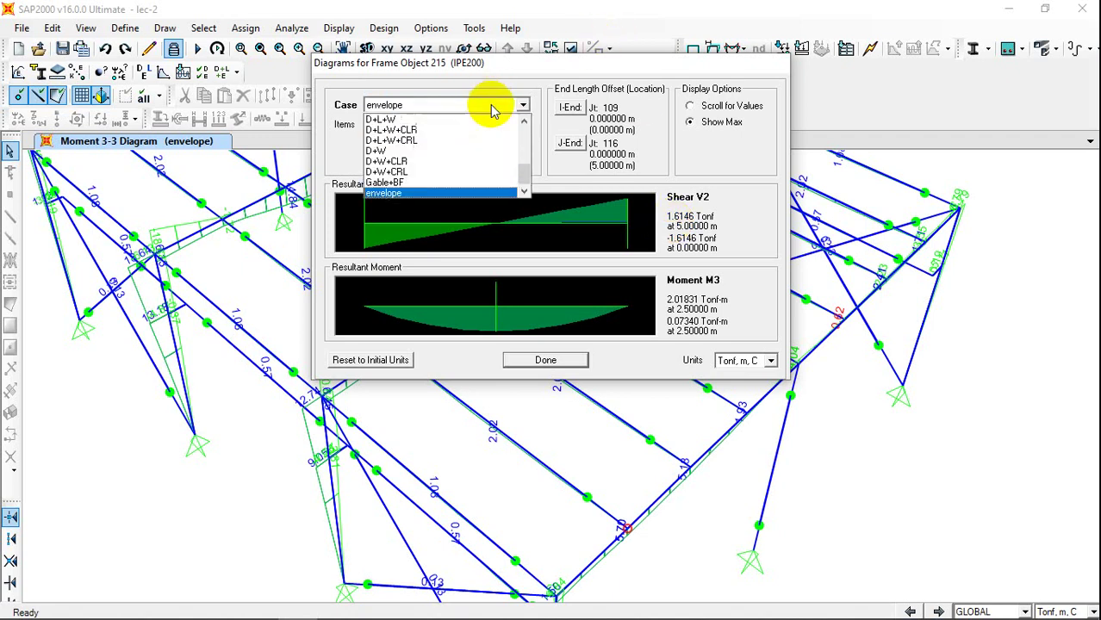
pyautogui.moveTo(524, 176); pyautogui.dragTo(524, 160)
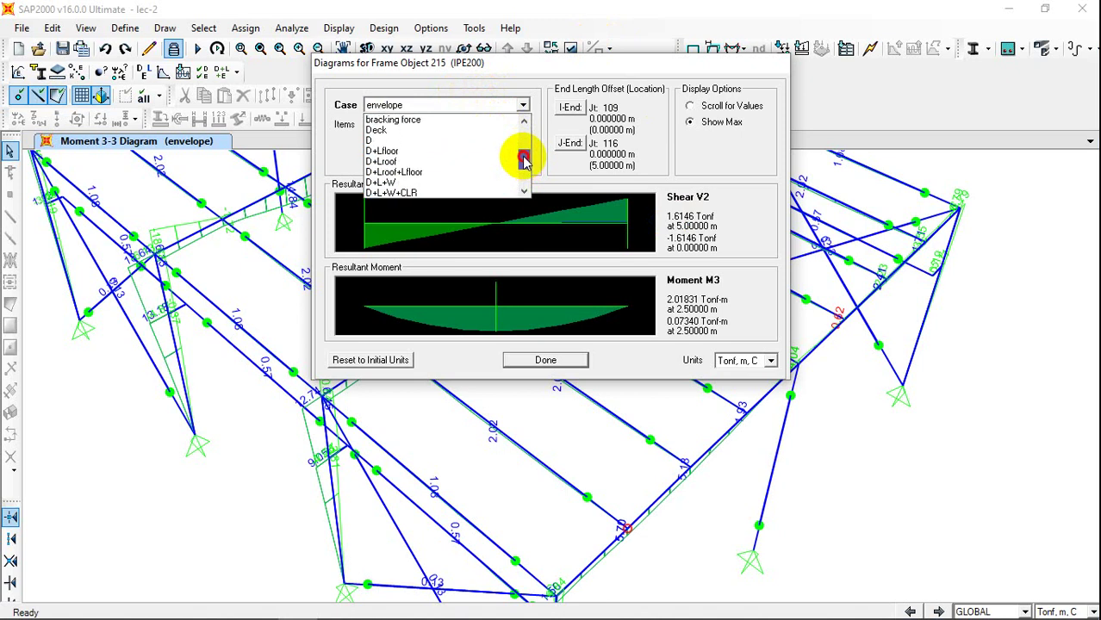
pyautogui.moveTo(524, 161); pyautogui.dragTo(527, 162)
pyautogui.click(405, 141)
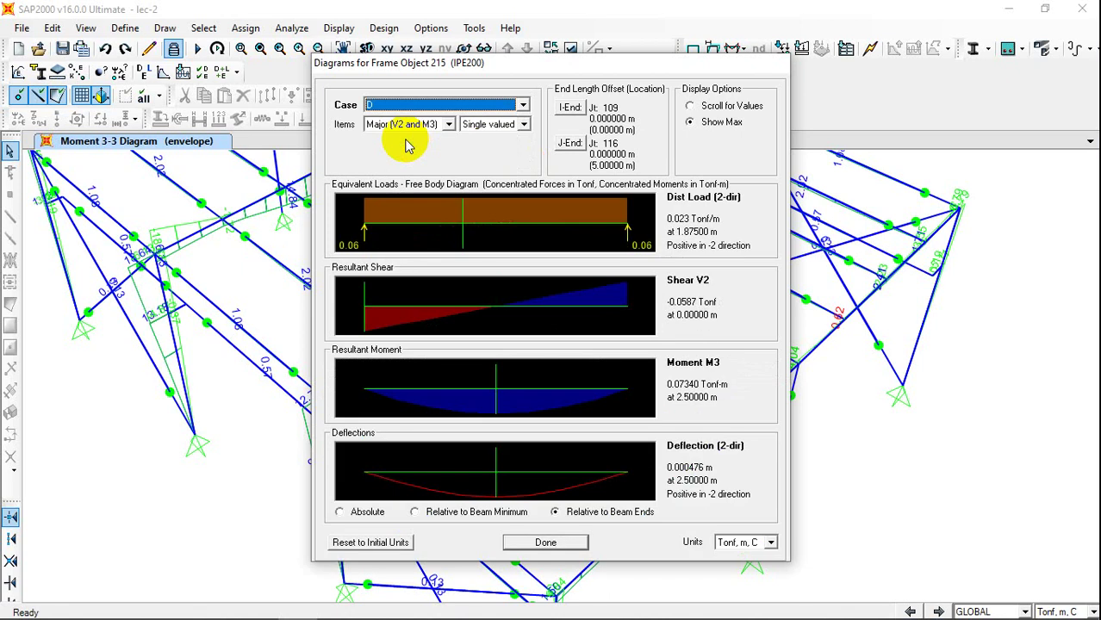
pyautogui.click(495, 398)
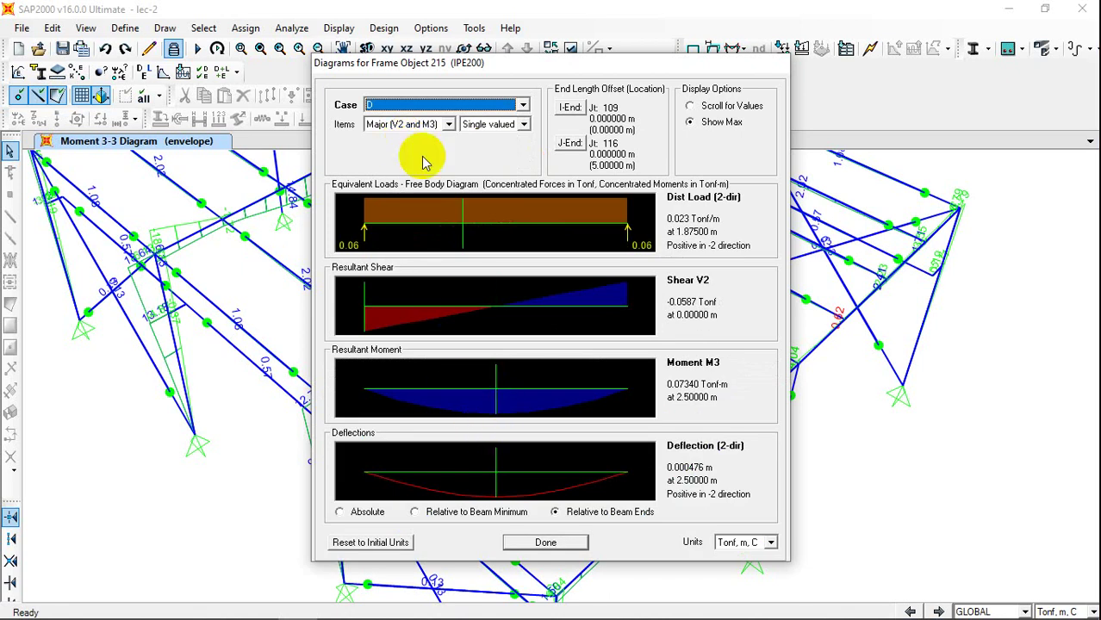
# Look through the available cases and show the secondary beam's shear, moment and deflection diagrams for the DEAD load case.
pyautogui.click(522, 107)
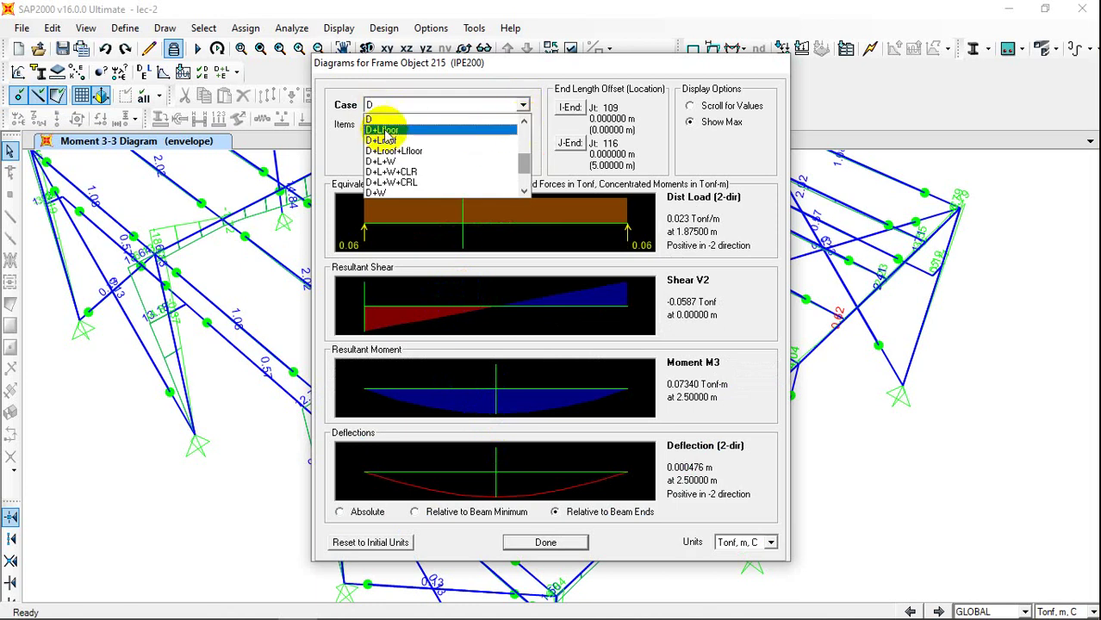
pyautogui.click(525, 191)
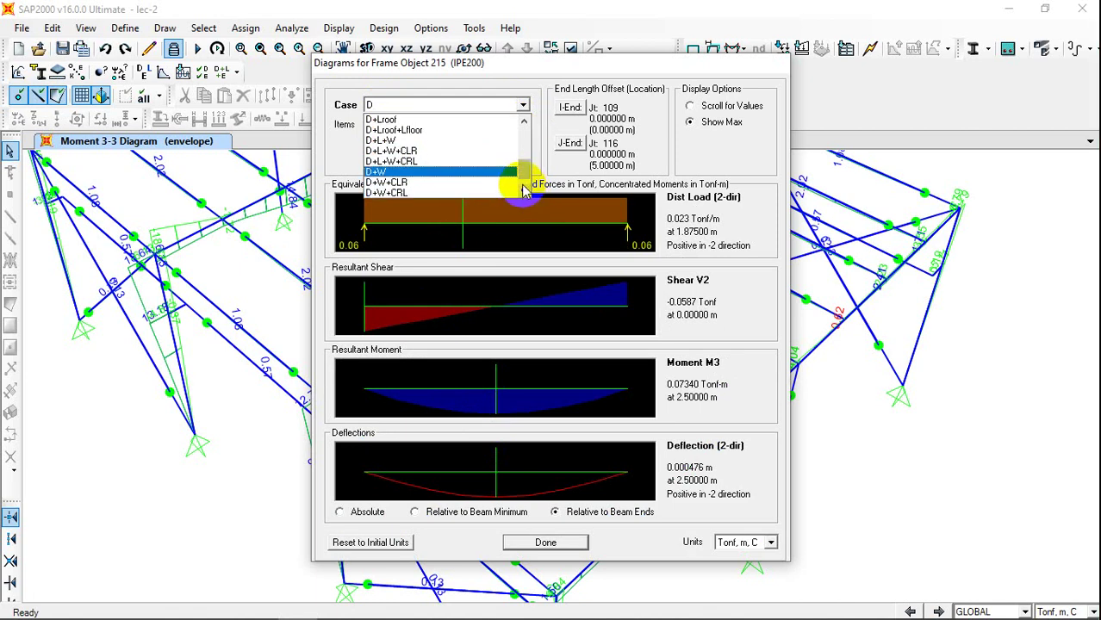
pyautogui.moveTo(524, 172); pyautogui.dragTo(504, 153)
pyautogui.click(398, 153)
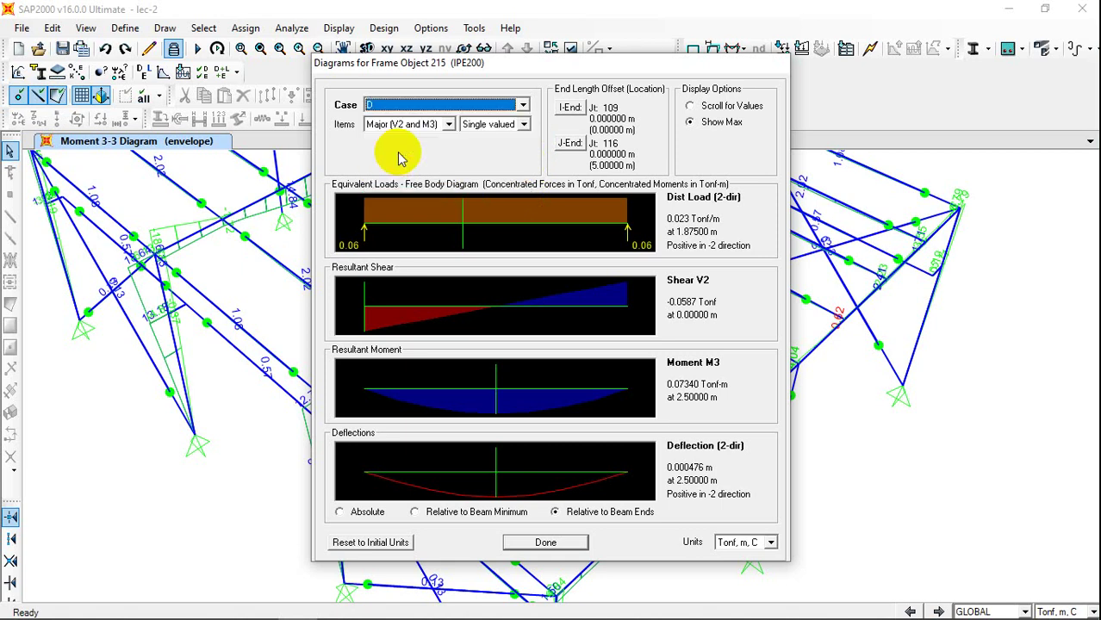
pyautogui.click(522, 105)
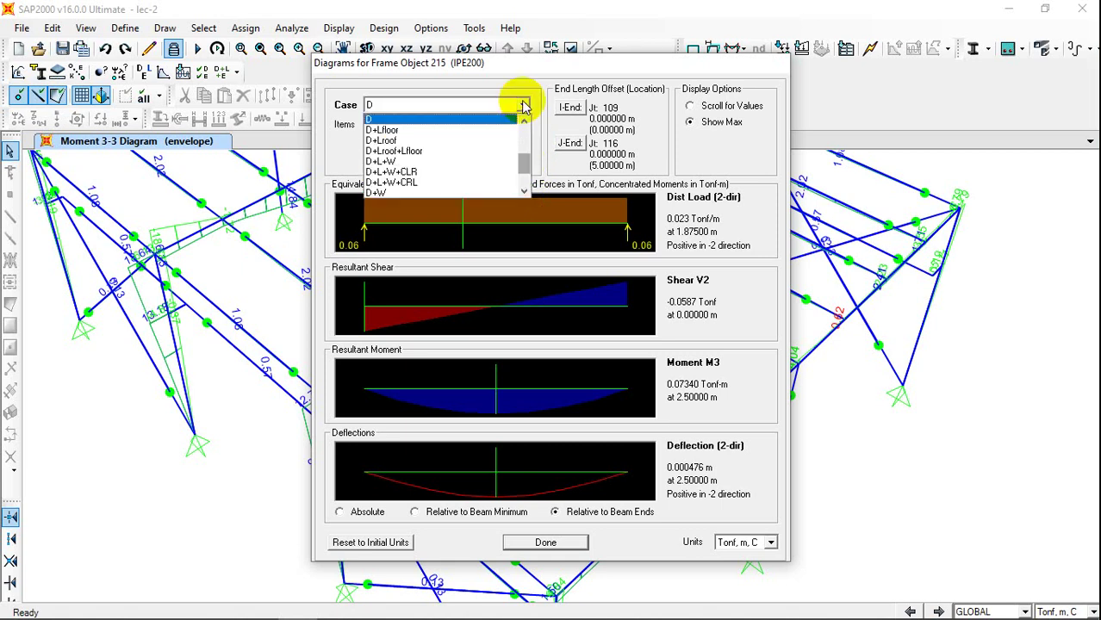
pyautogui.moveTo(523, 159); pyautogui.dragTo(521, 120)
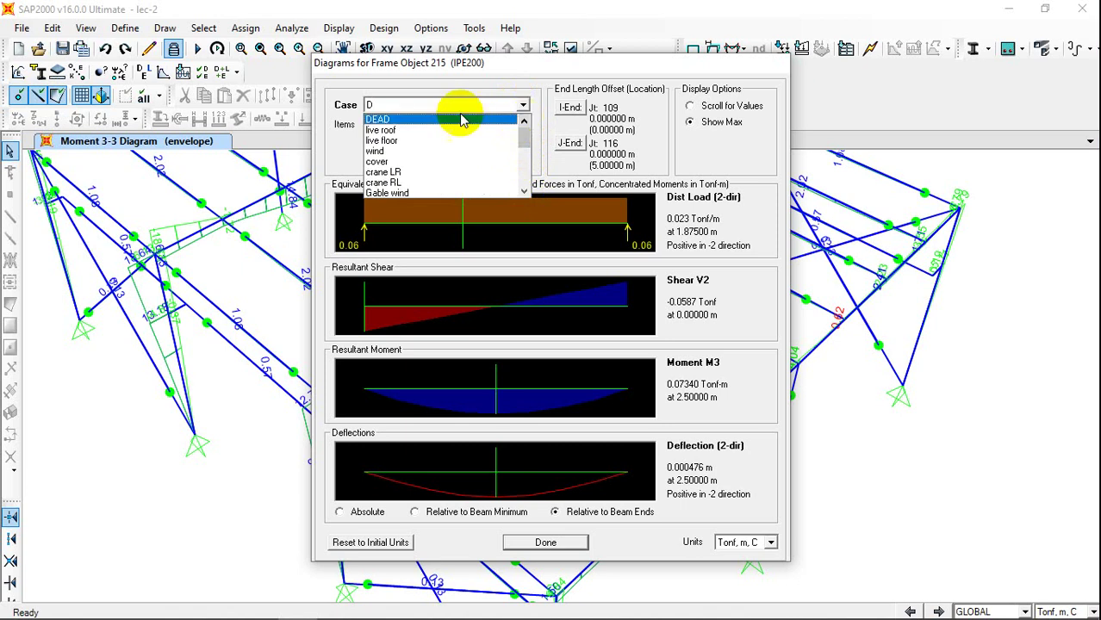
pyautogui.click(422, 120)
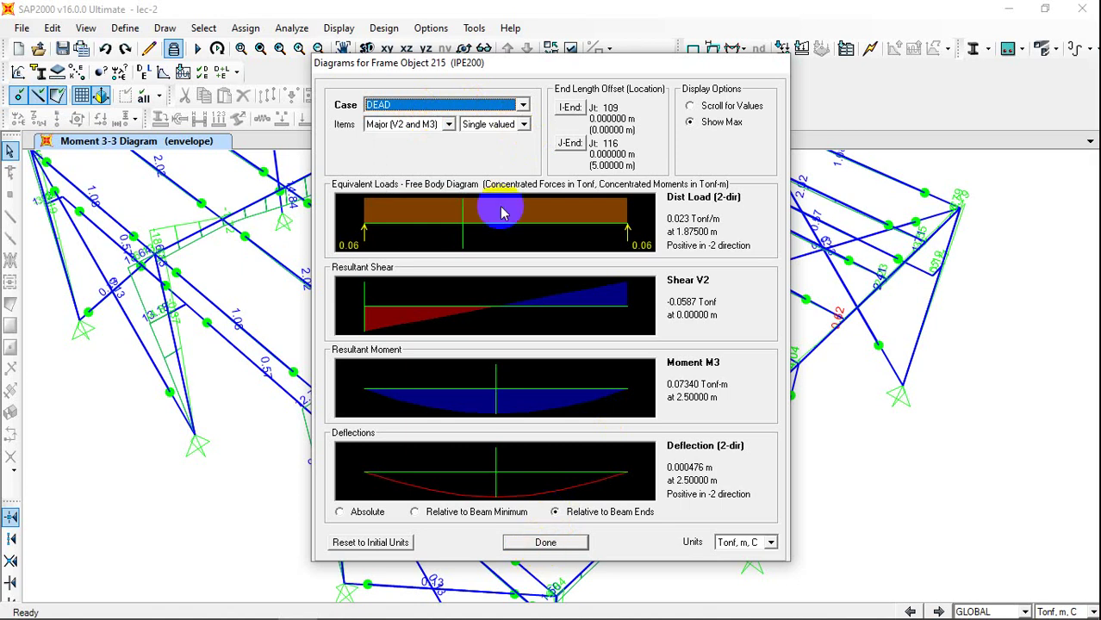
# Show the secondary beam's diagrams for the cover and Deck load cases, and close the diagrams window.
pyautogui.click(523, 105)
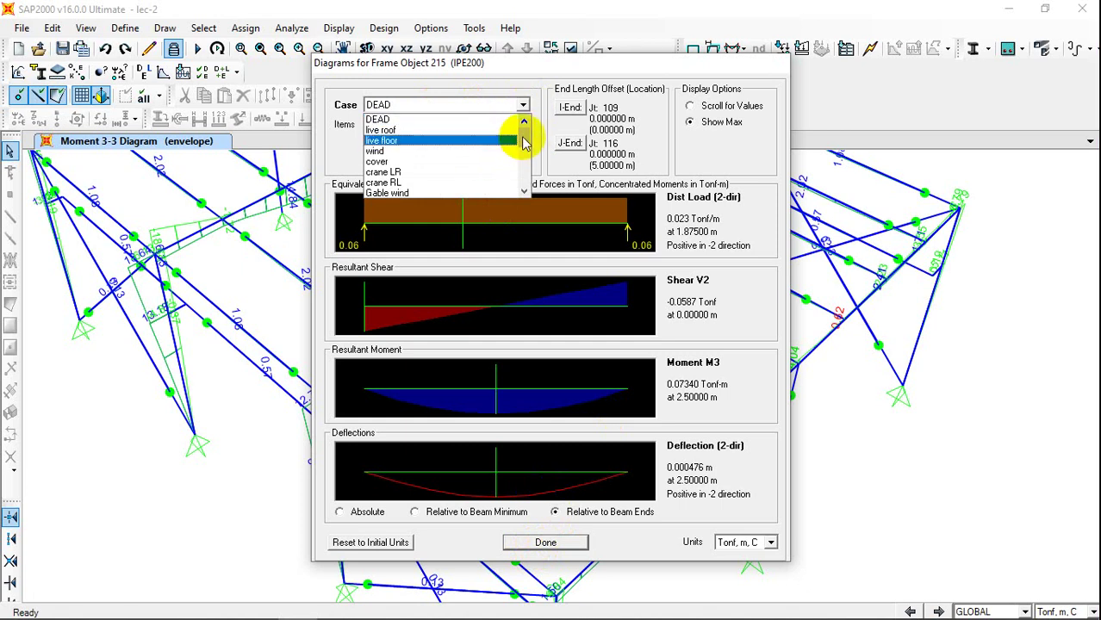
pyautogui.moveTo(524, 142); pyautogui.dragTo(524, 135)
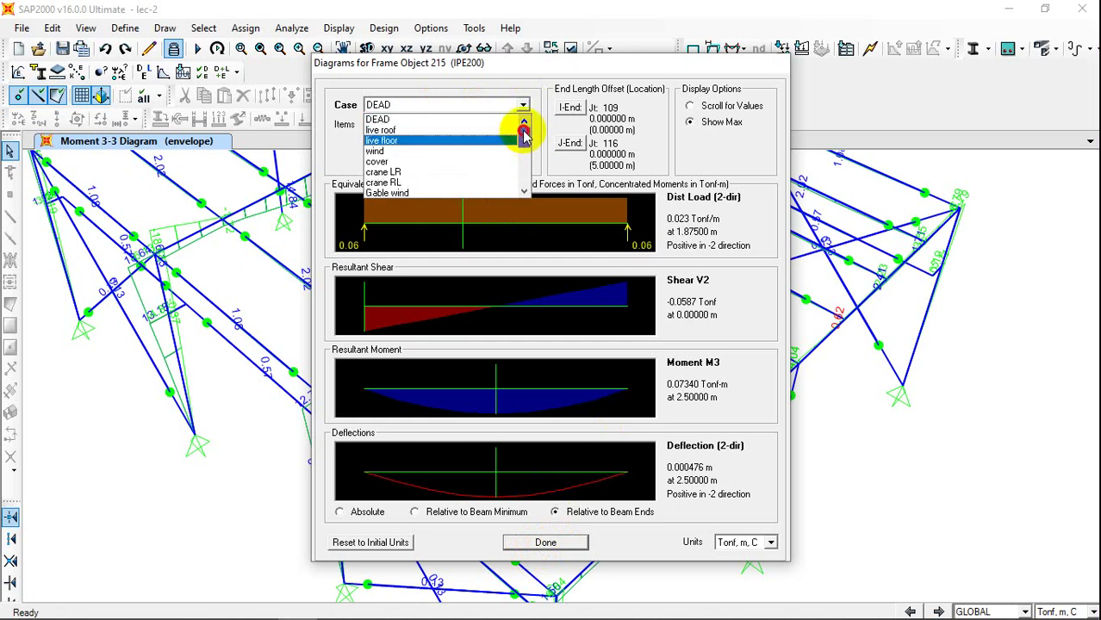
pyautogui.click(538, 546)
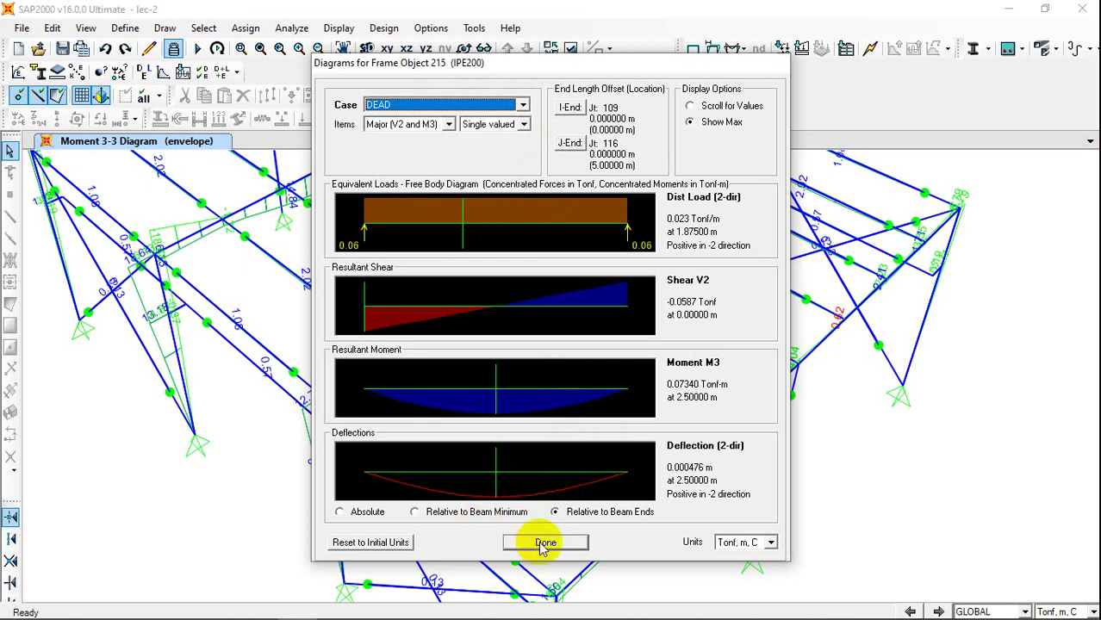
pyautogui.click(523, 105)
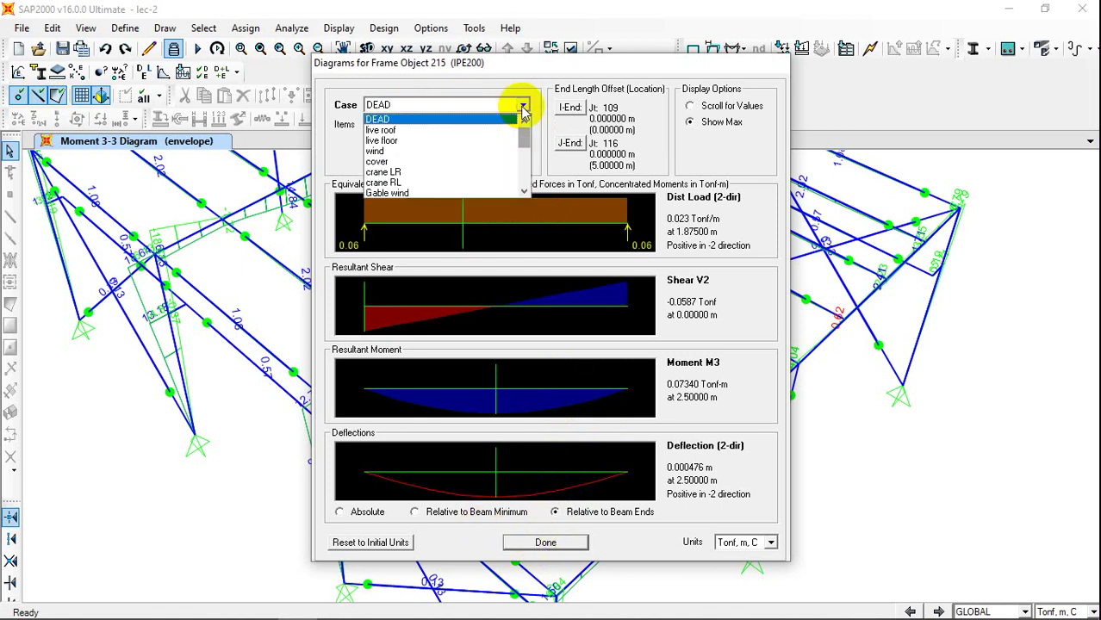
pyautogui.click(425, 162)
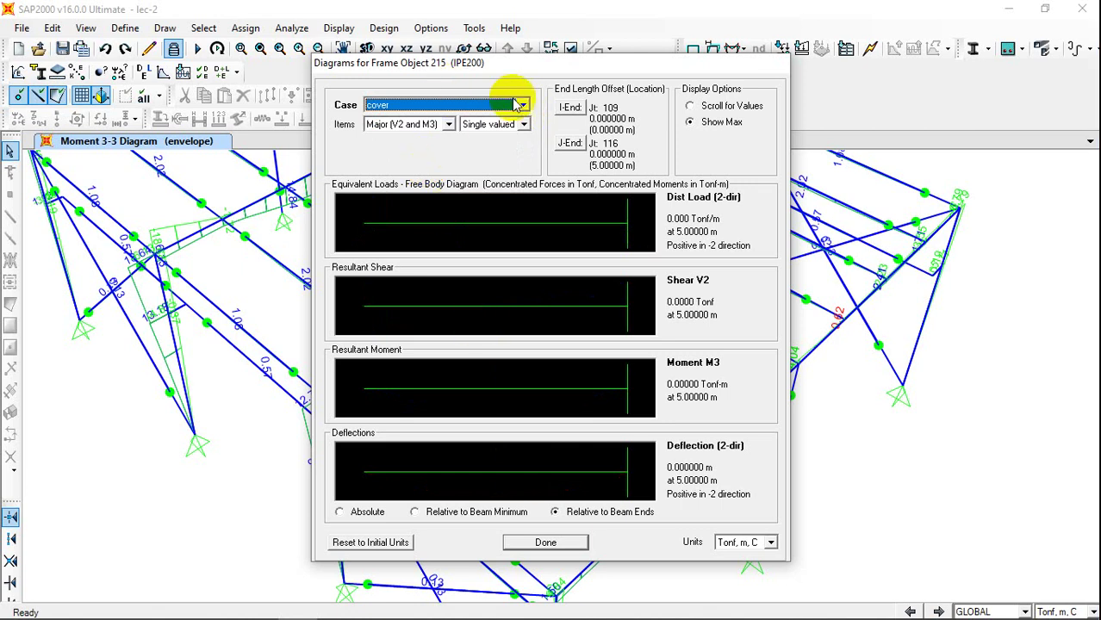
pyautogui.click(523, 106)
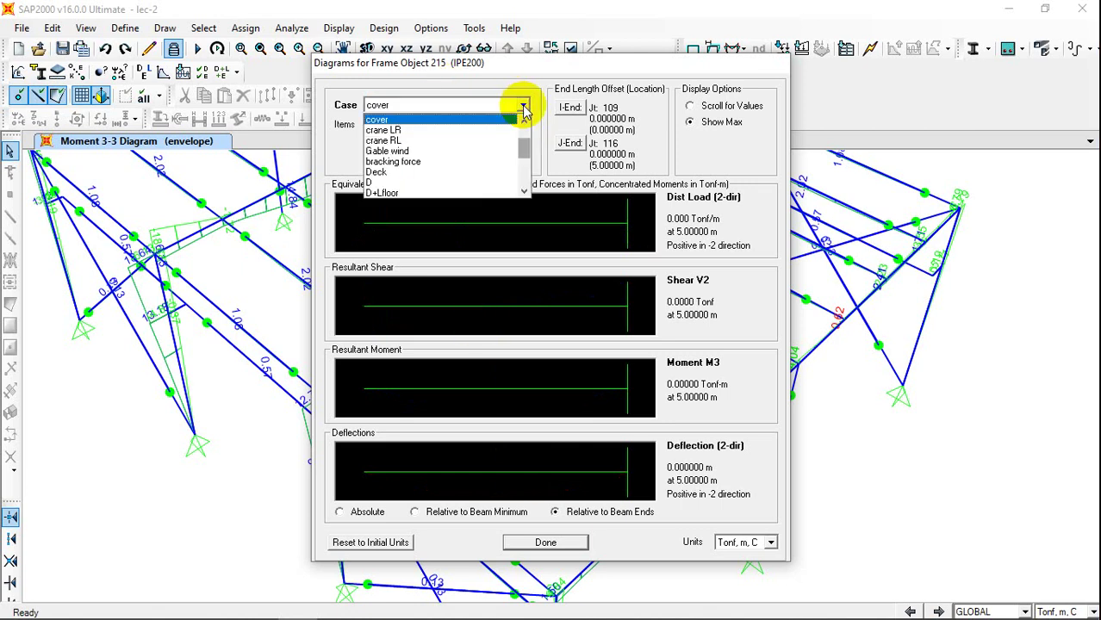
pyautogui.click(441, 172)
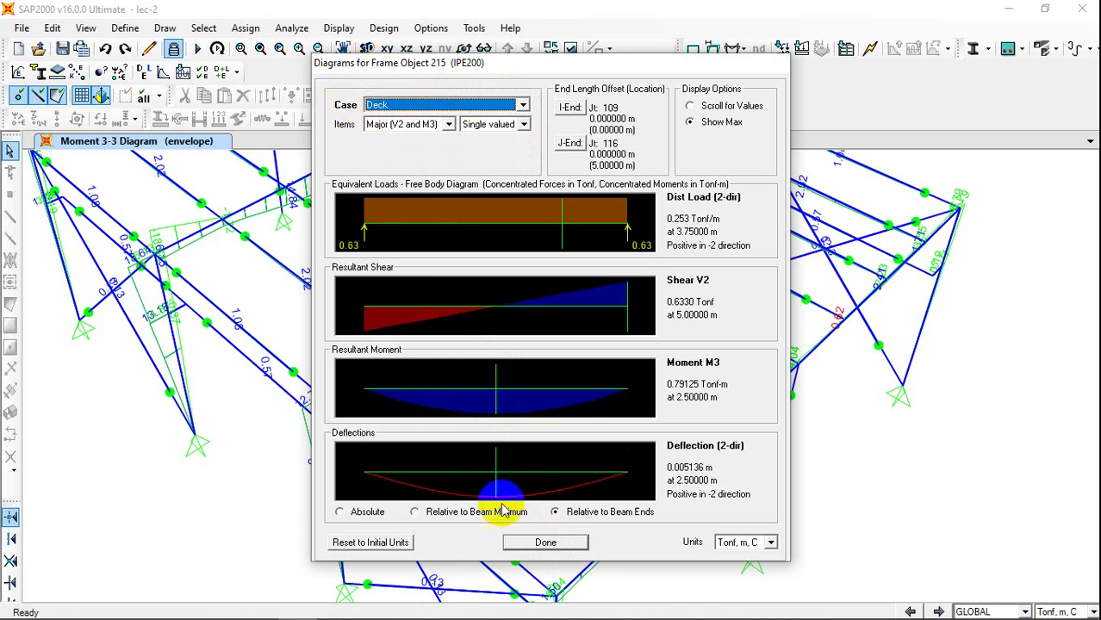
pyautogui.click(545, 543)
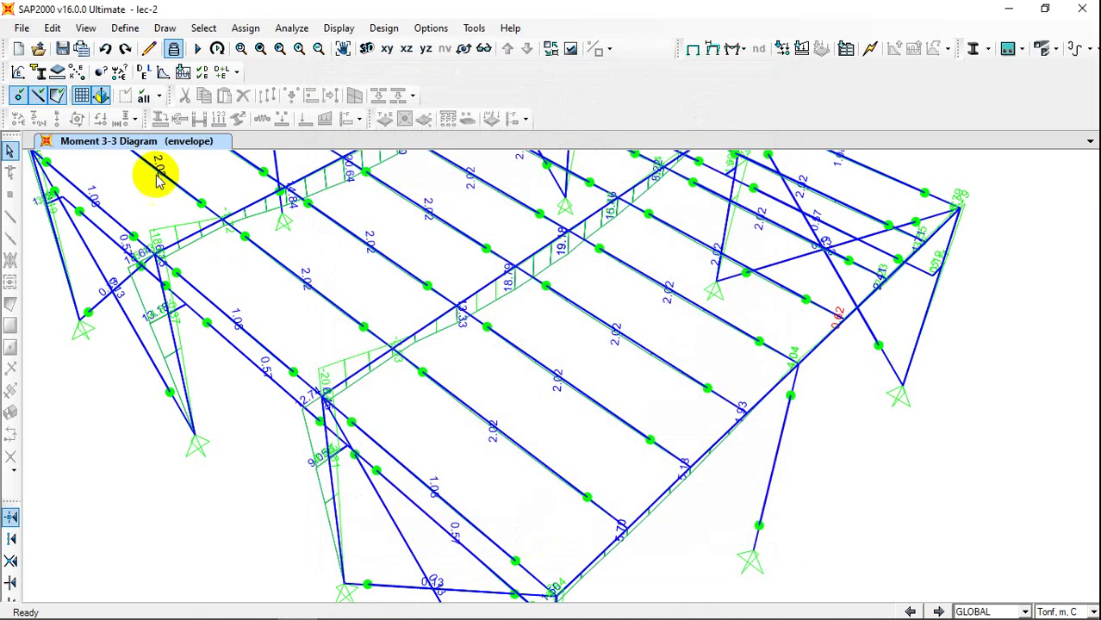
# Unlock the analyzed model and accept the deletion of its analysis results.
pyautogui.click(53, 29)
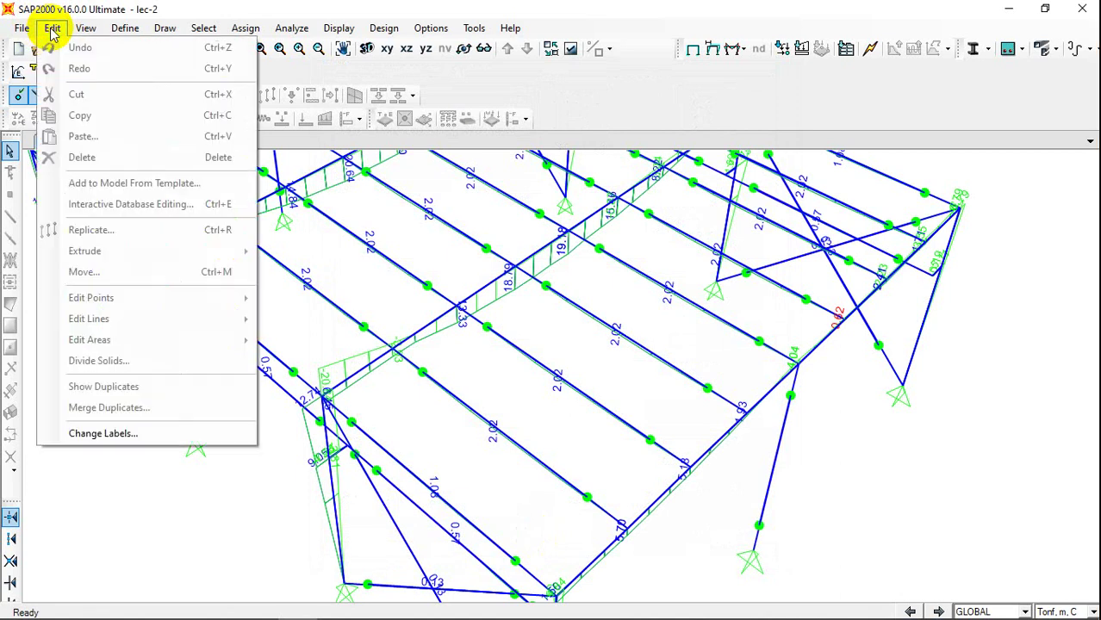
pyautogui.click(53, 29)
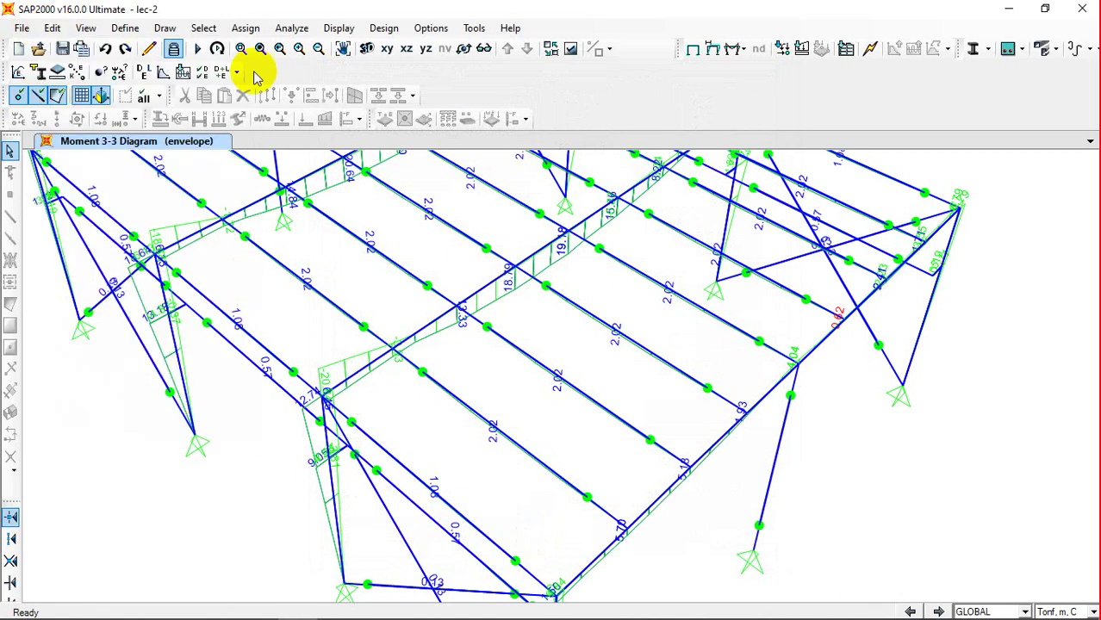
pyautogui.click(175, 50)
pyautogui.click(562, 373)
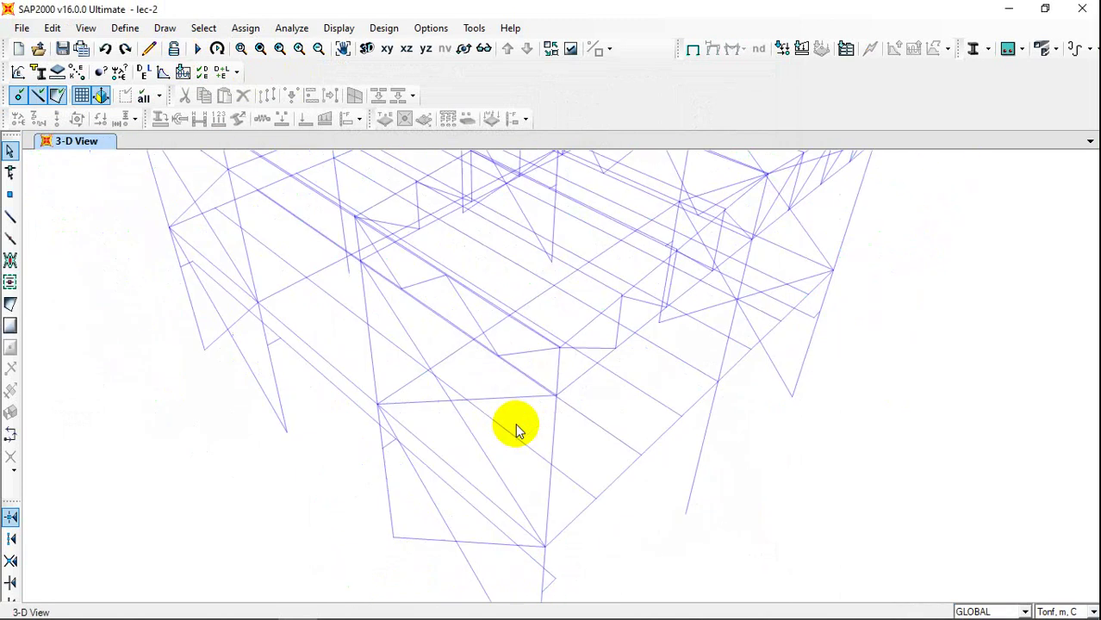
pyautogui.scroll(-3, 515, 423)
pyautogui.scroll(3, 515, 423)
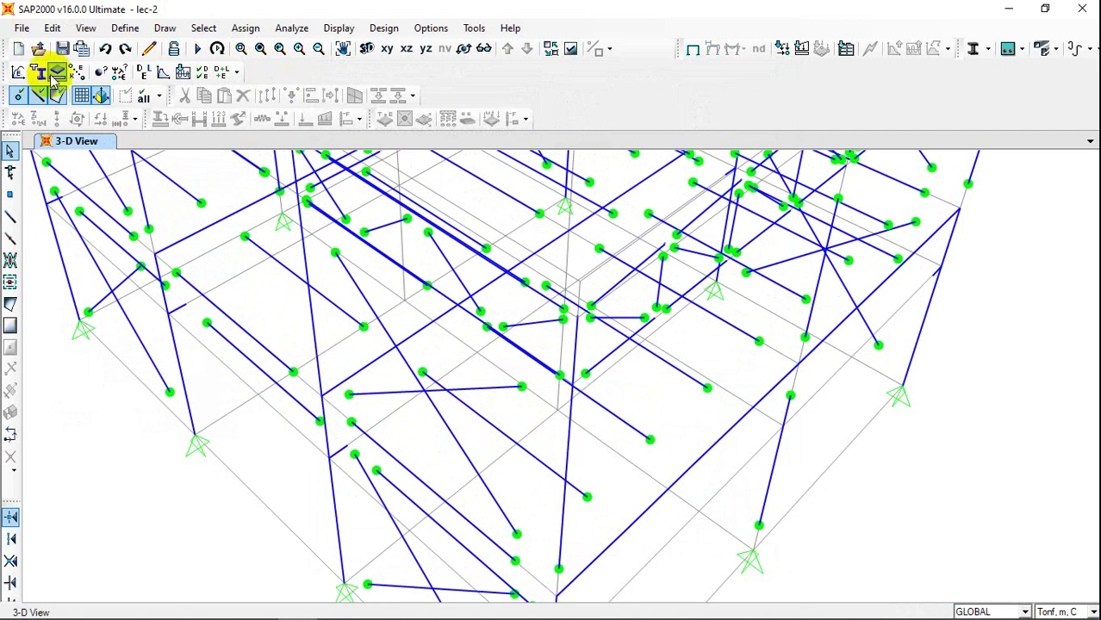
# Create a new load combination and name it D+Deck.
pyautogui.click(53, 27)
pyautogui.click(121, 28)
pyautogui.click(122, 28)
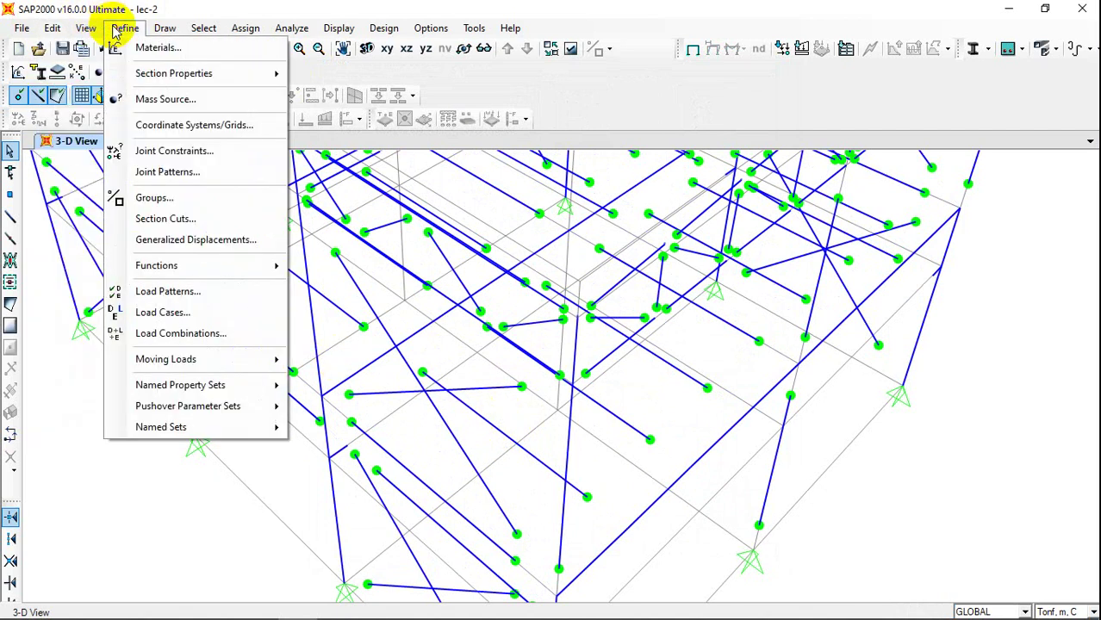
pyautogui.click(198, 334)
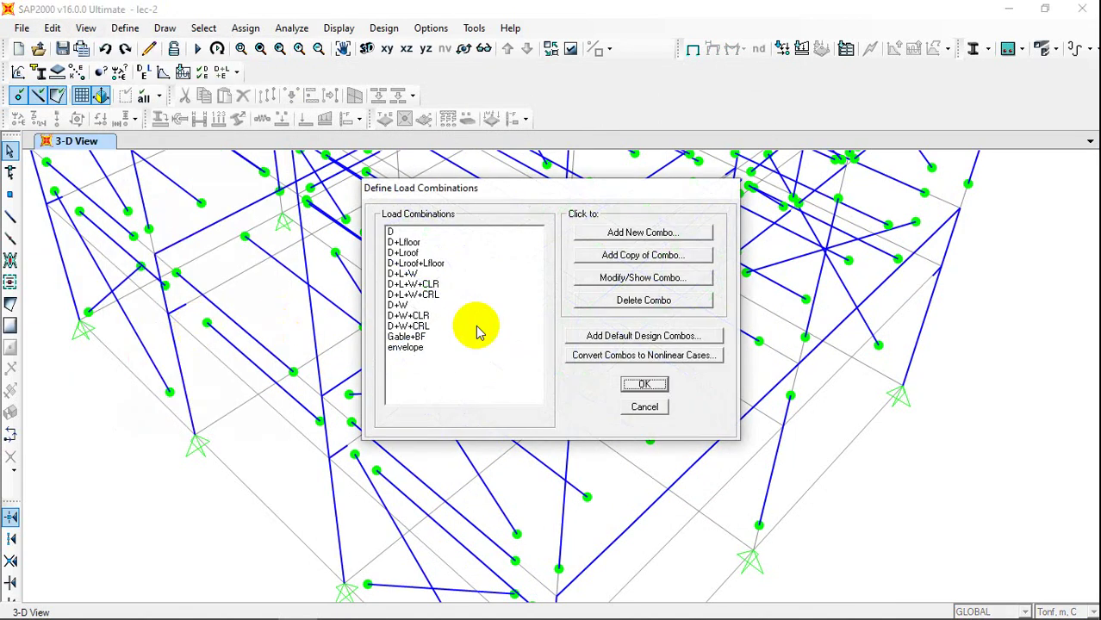
pyautogui.click(629, 236)
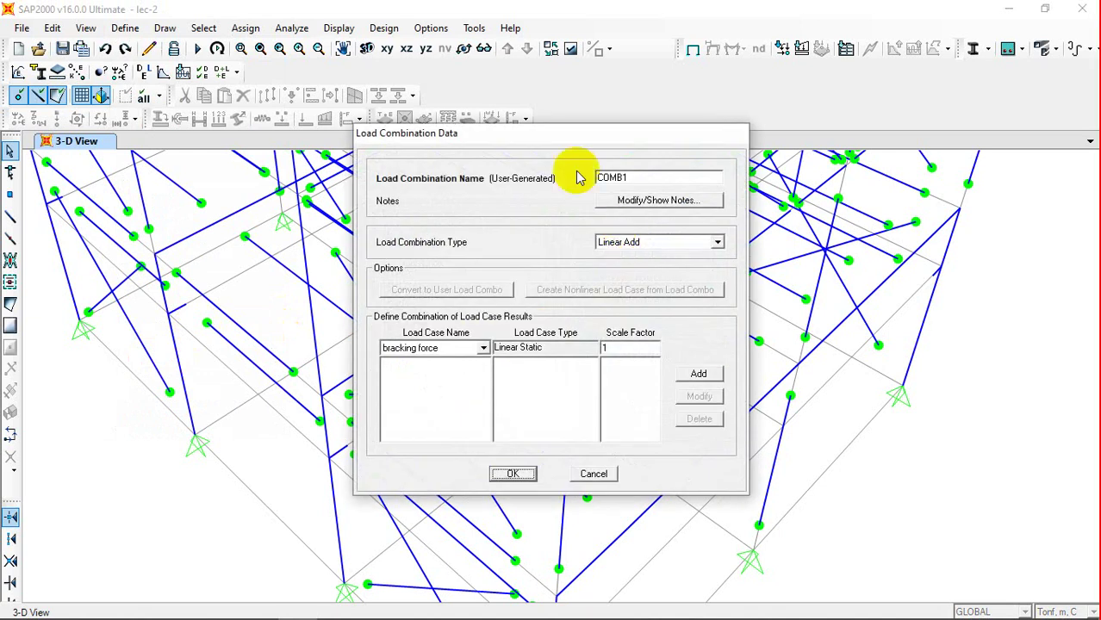
pyautogui.doubleClick(633, 177)
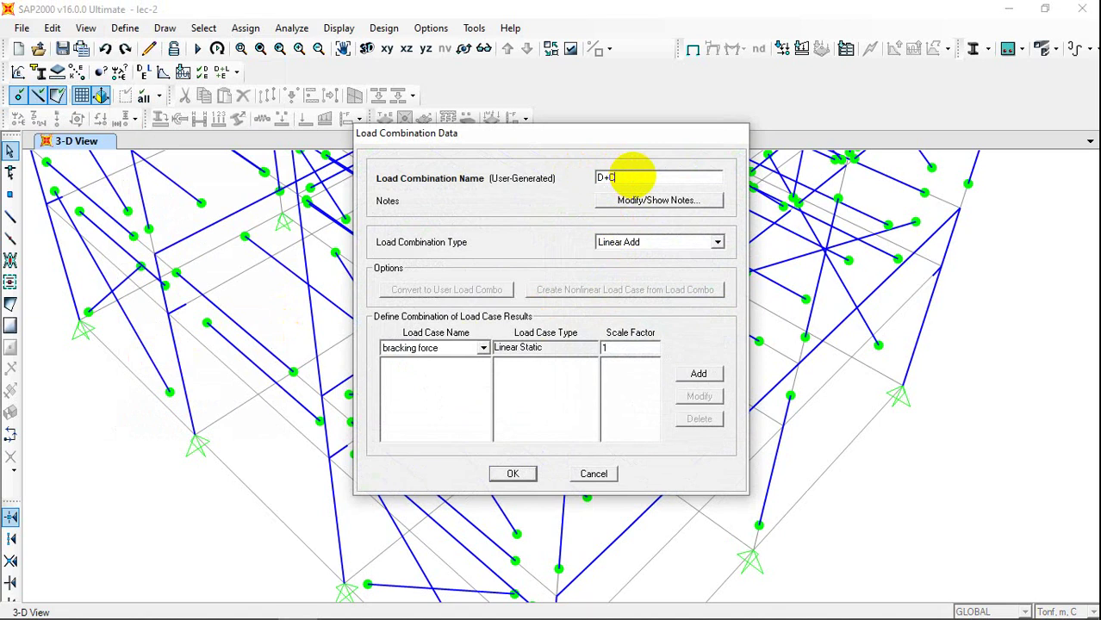
pyautogui.write('over')
pyautogui.press('BackSpace')
pyautogui.press('BackSpace')
pyautogui.write('Deck')
pyautogui.click(508, 476)
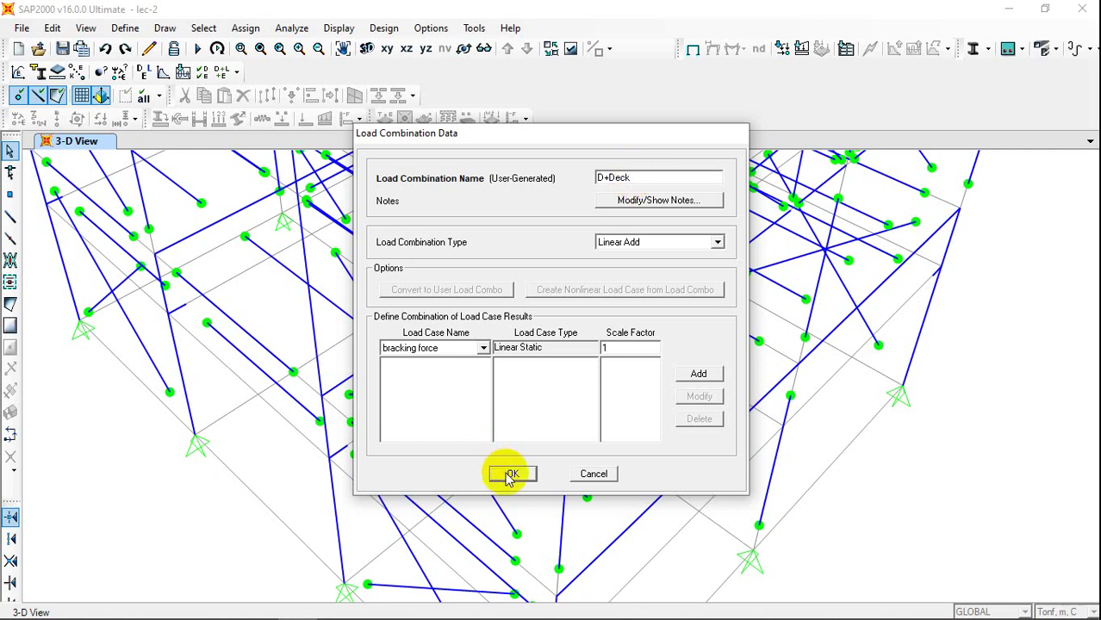
# Add combination D and load case Deck to the D+Deck combination with scale factor 1, and accept the load combinations.
pyautogui.click(484, 348)
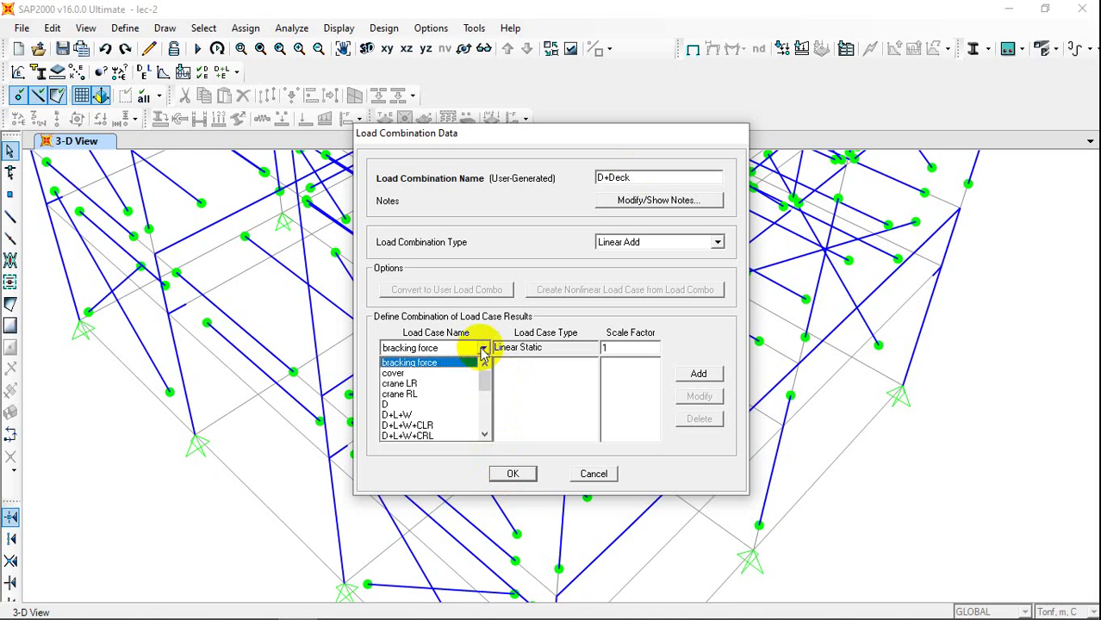
pyautogui.click(392, 405)
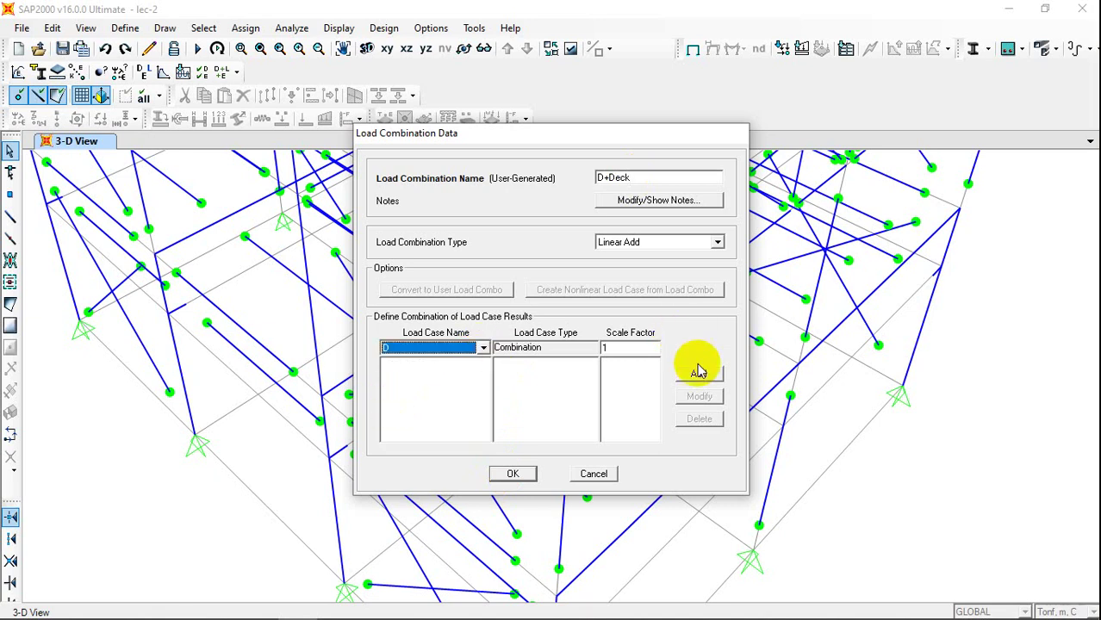
pyautogui.click(699, 374)
pyautogui.click(484, 348)
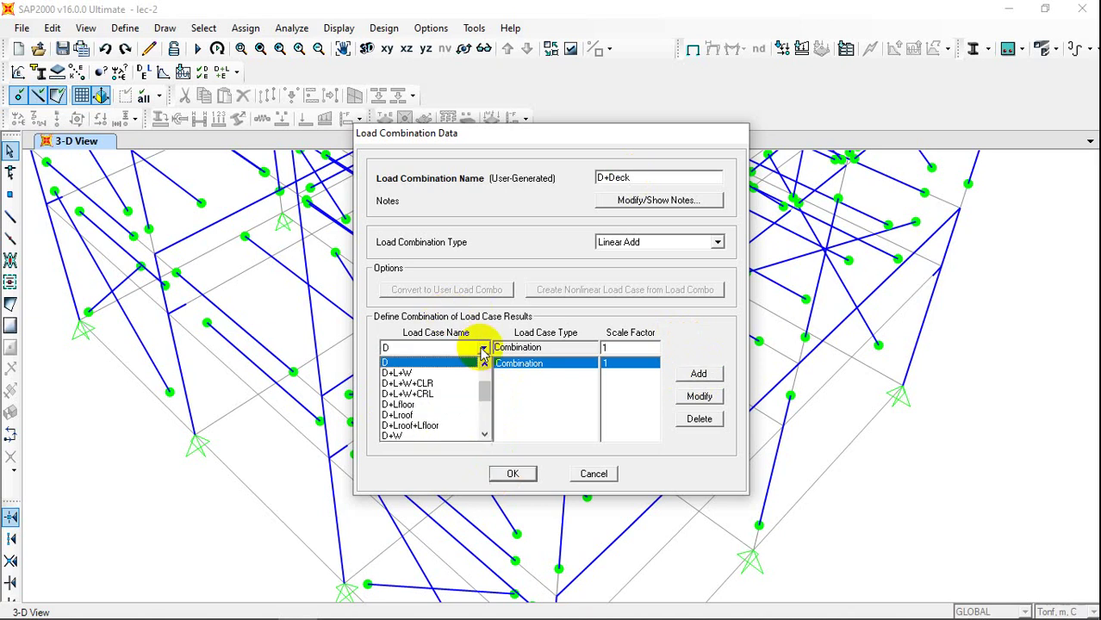
pyautogui.click(484, 435)
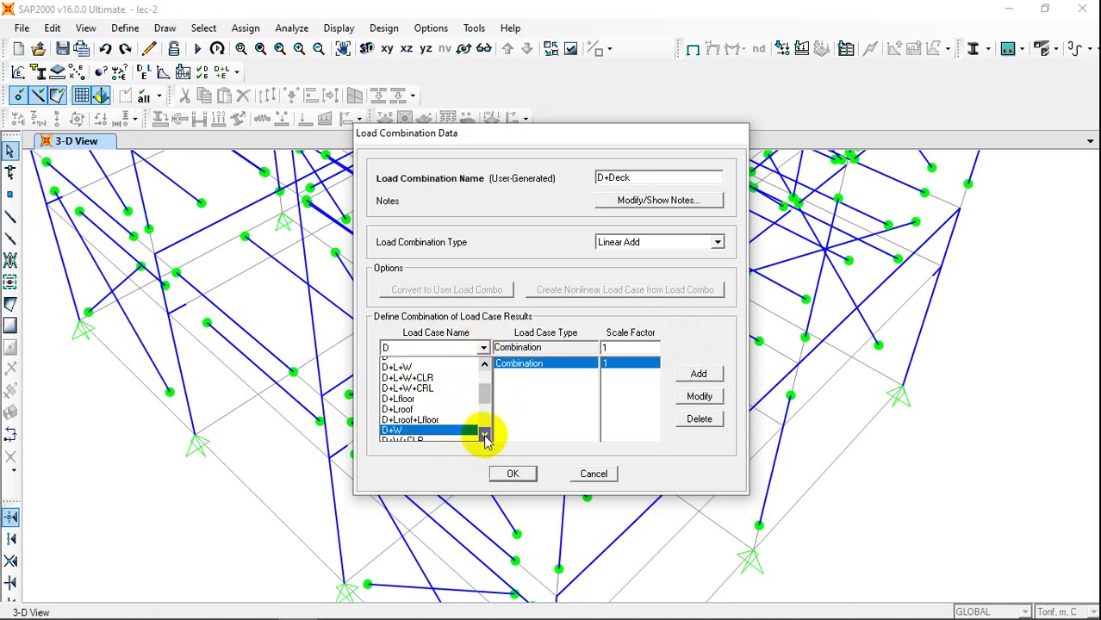
pyautogui.click(484, 435)
pyautogui.click(484, 435)
pyautogui.click(484, 435)
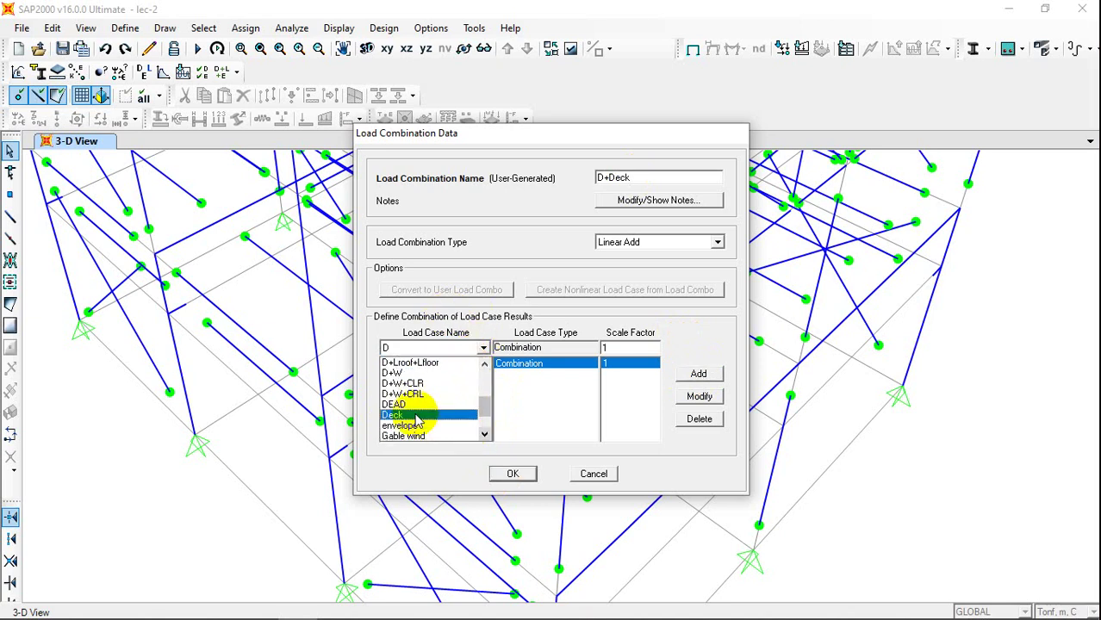
pyautogui.click(431, 413)
pyautogui.click(698, 373)
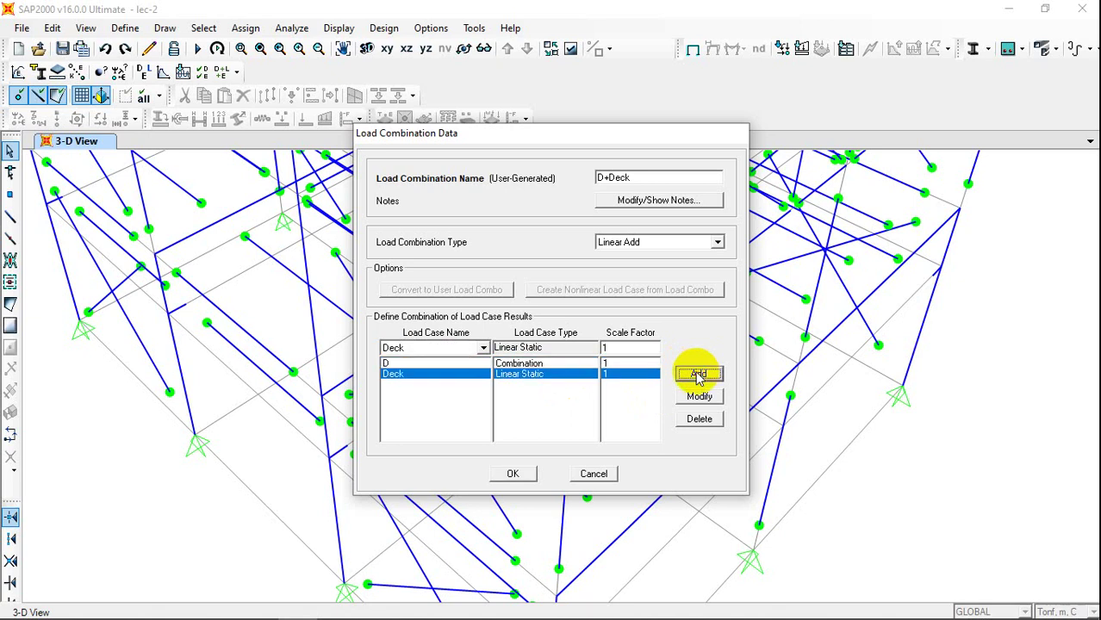
pyautogui.click(513, 473)
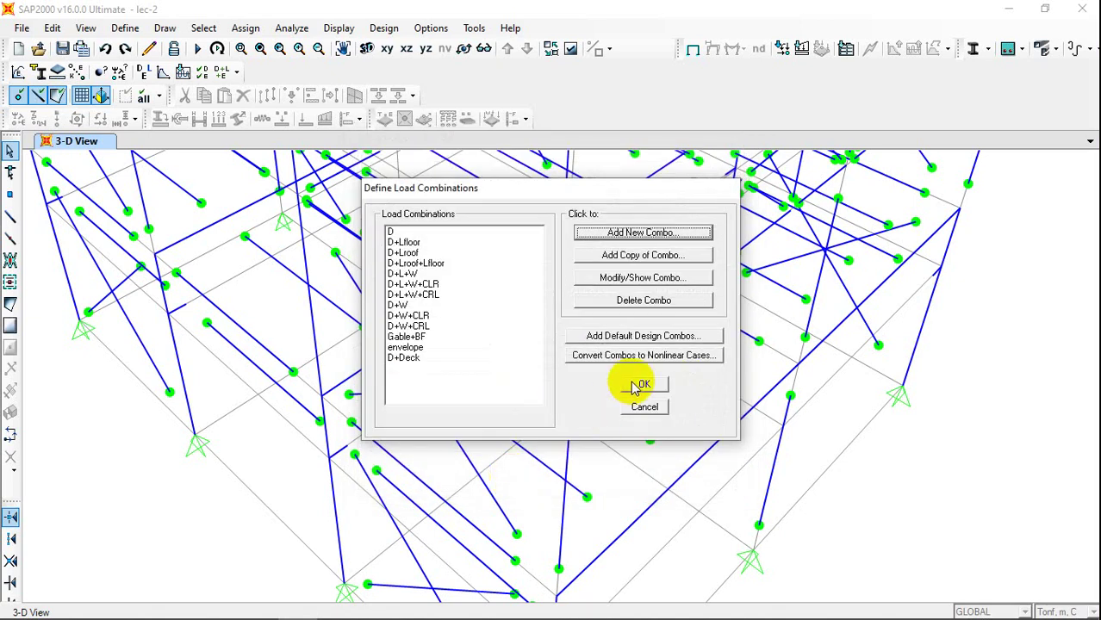
pyautogui.click(640, 384)
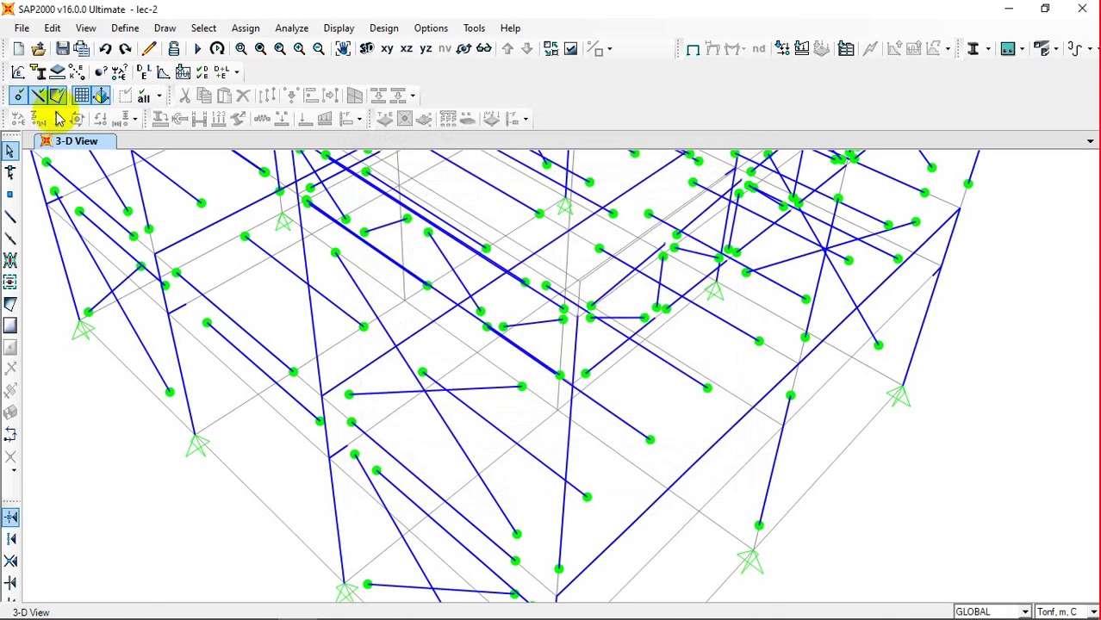
# Run the analysis of the unlocked model with the current load cases and select the secondary floor beam.
pyautogui.click(197, 49)
pyautogui.click(730, 394)
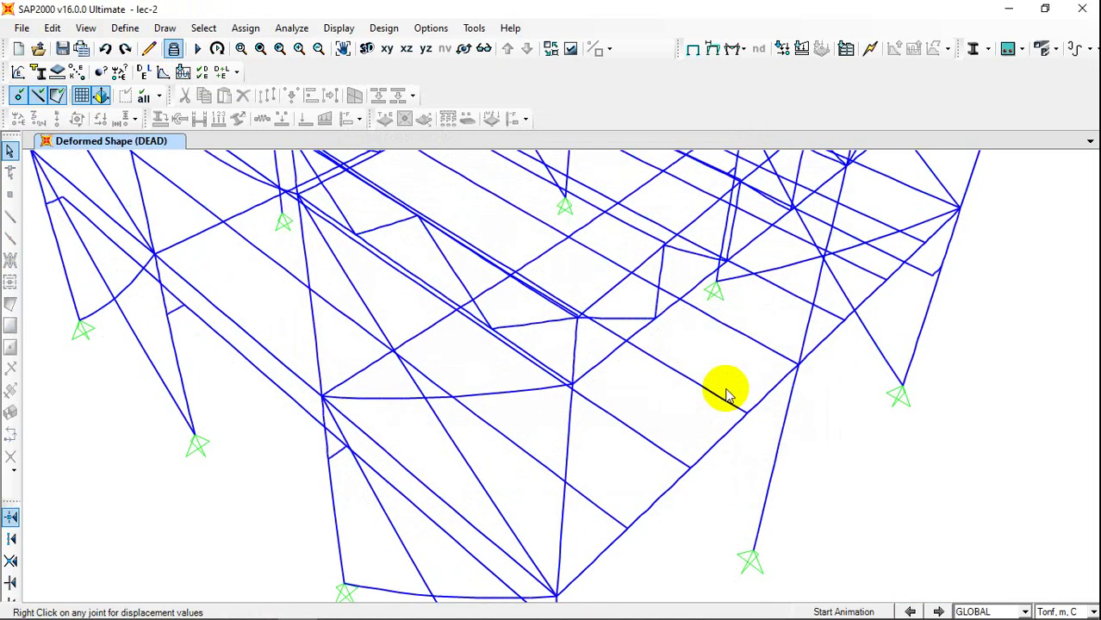
pyautogui.click(522, 454)
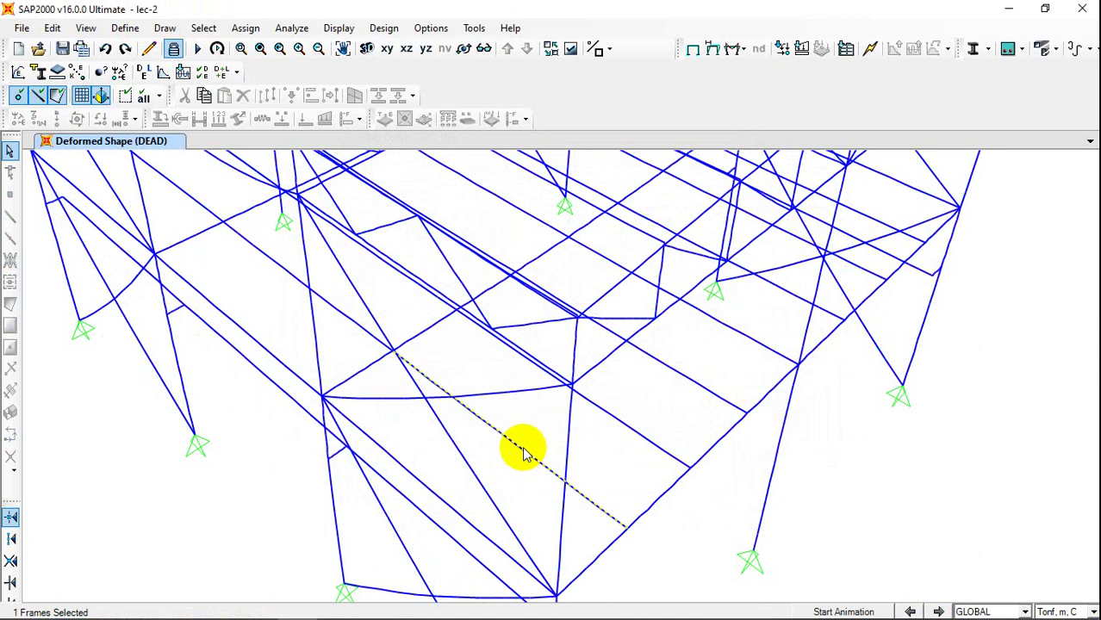
pyautogui.rightClick(524, 454)
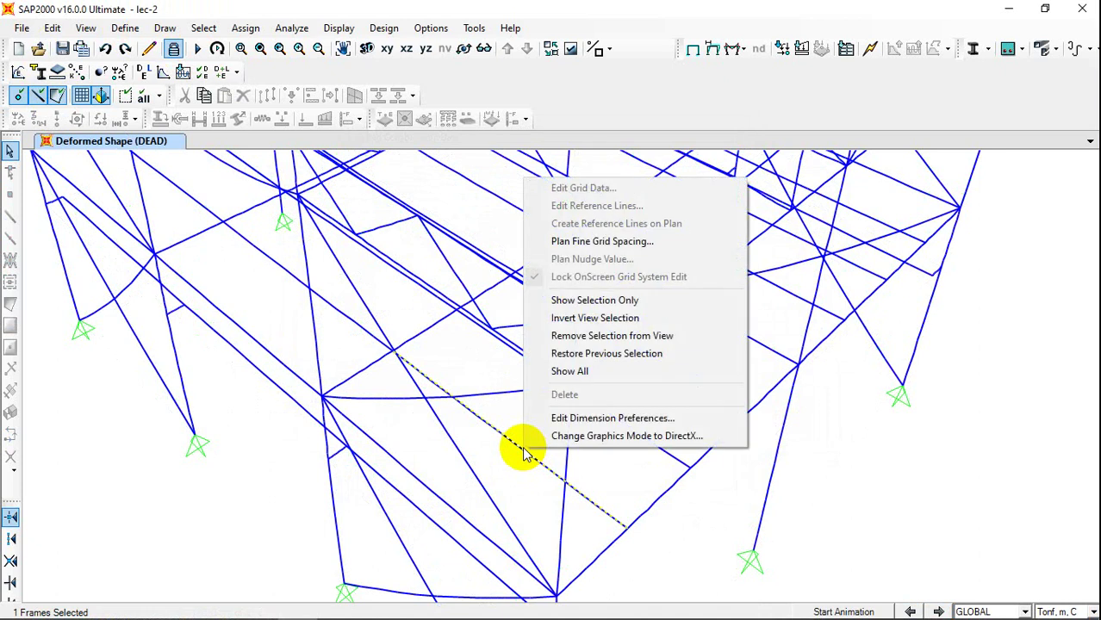
# Show the frames' Moment 3-3 diagram for the D+Deck combination and open the detailed diagrams of the selected secondary beam.
pyautogui.click(736, 52)
pyautogui.click(737, 50)
pyautogui.click(757, 84)
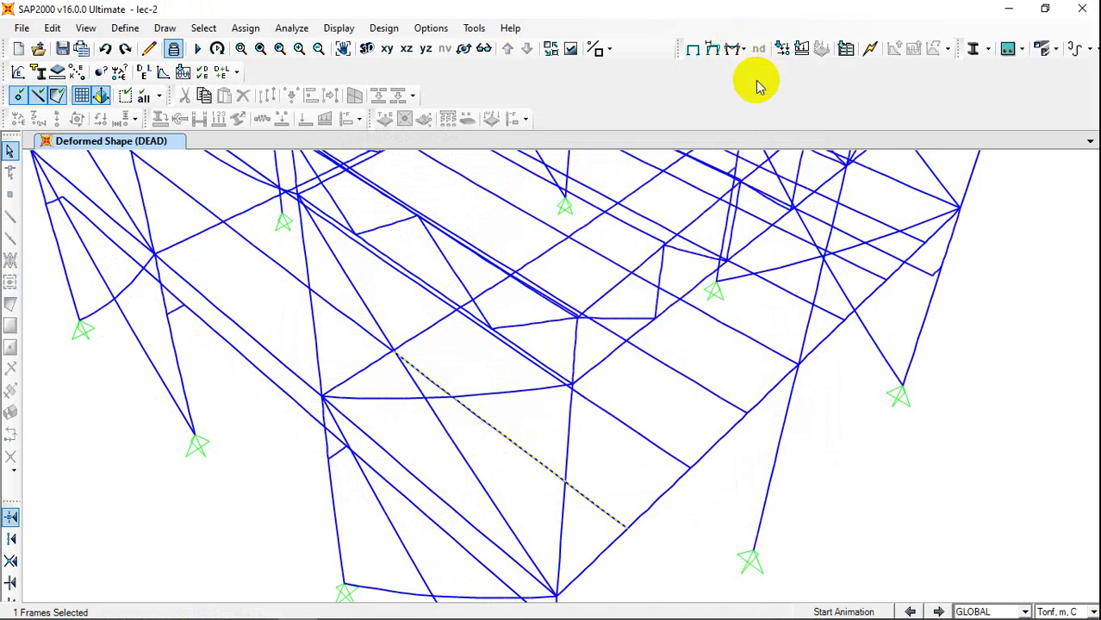
pyautogui.click(642, 152)
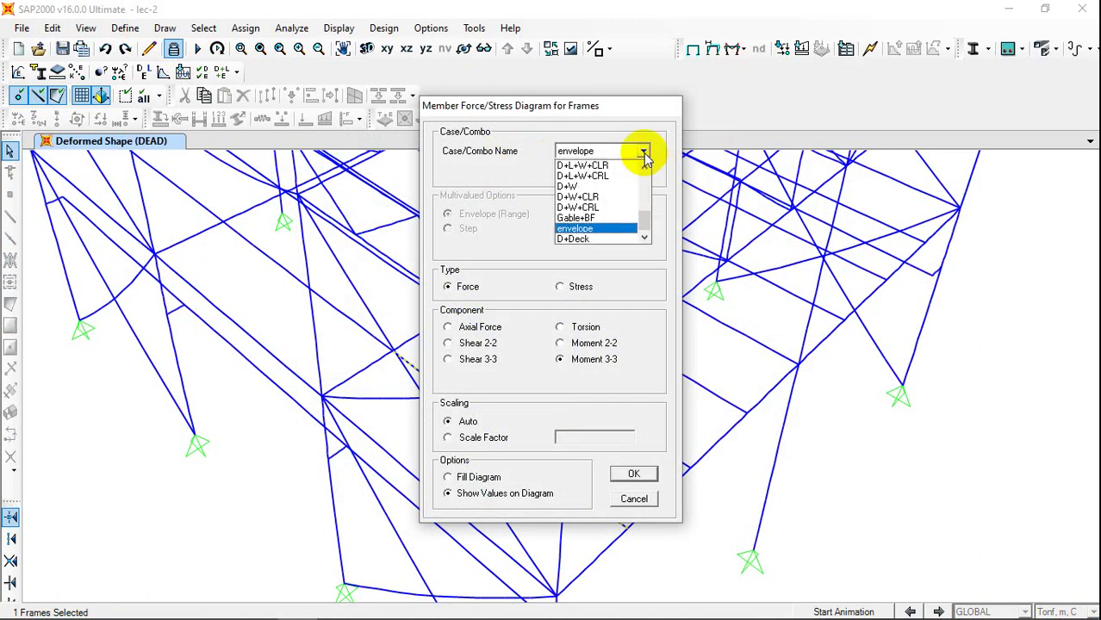
pyautogui.click(644, 240)
pyautogui.click(605, 239)
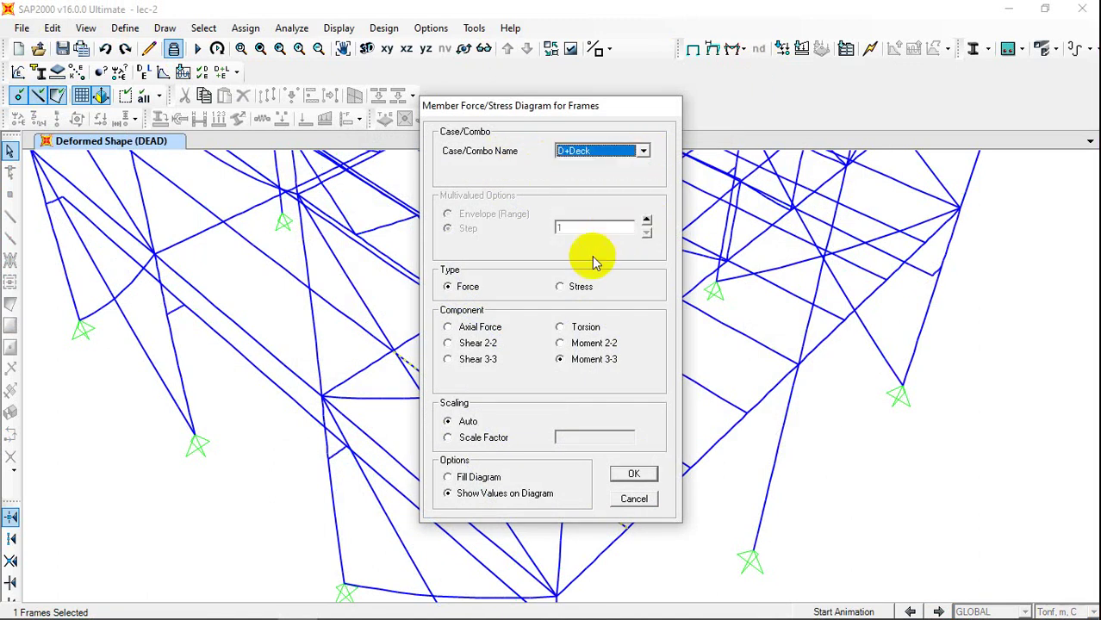
pyautogui.click(627, 475)
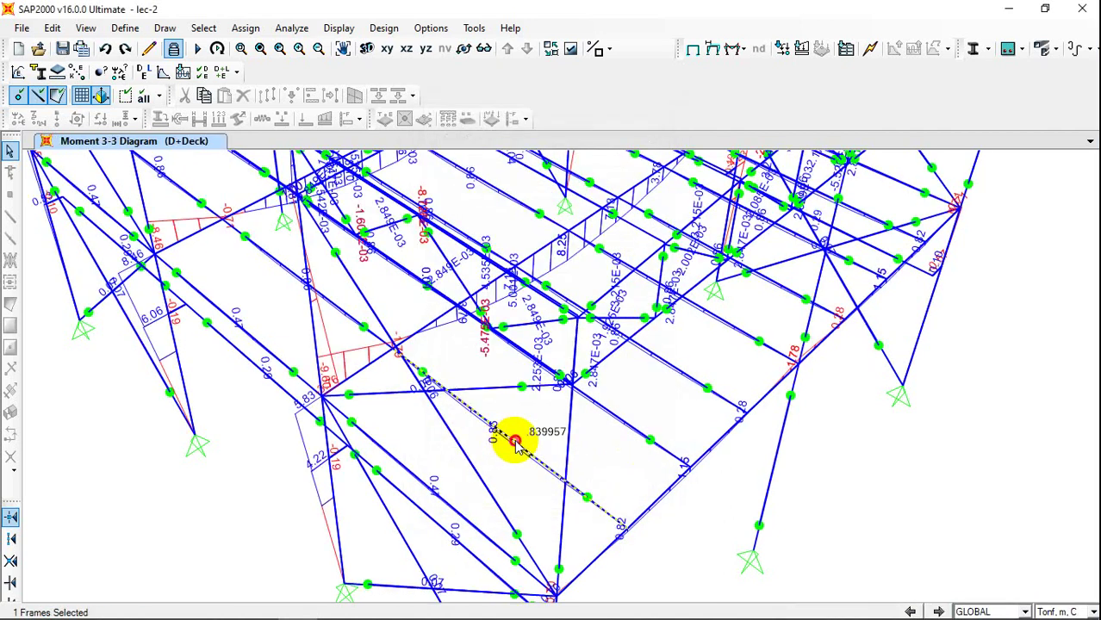
pyautogui.rightClick(515, 442)
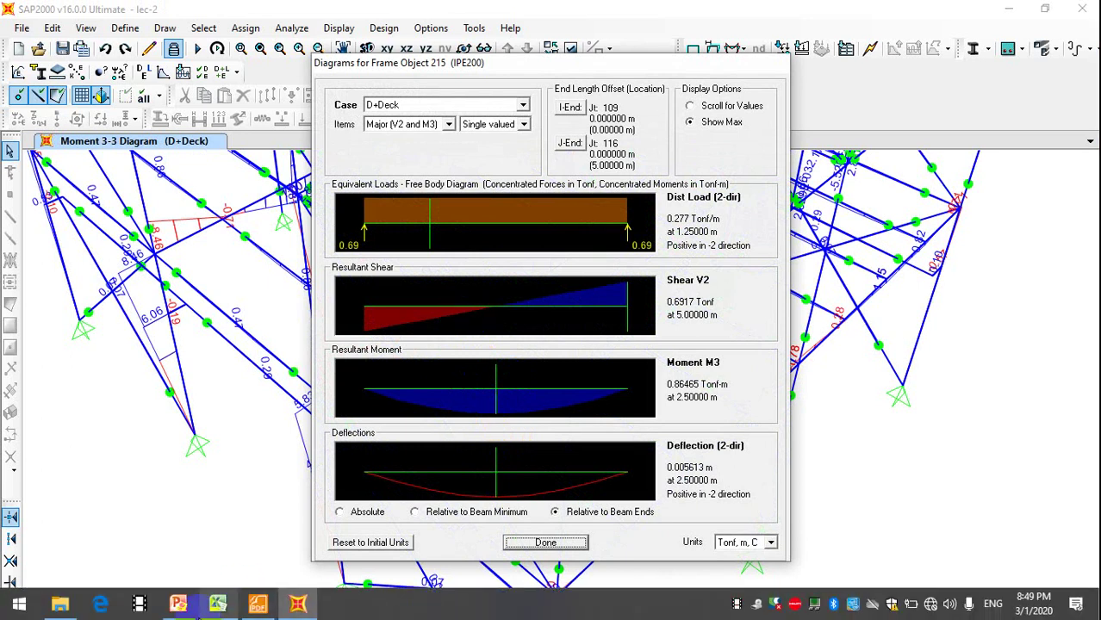
# Switch to the composite section workbook in Excel and set the stage 1 straining actions to M1 = 0.9 m.t and Q1 = 0.7 t, consulting the SAP2000 diagrams.
pyautogui.click(219, 608)
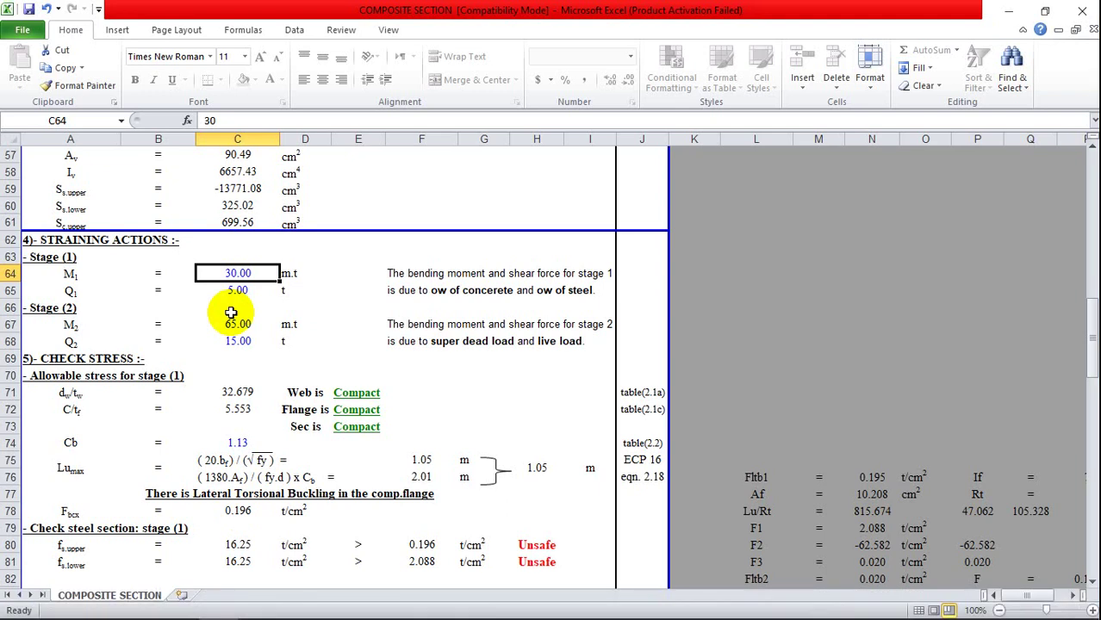
pyautogui.write('0.9')
pyautogui.press('Return')
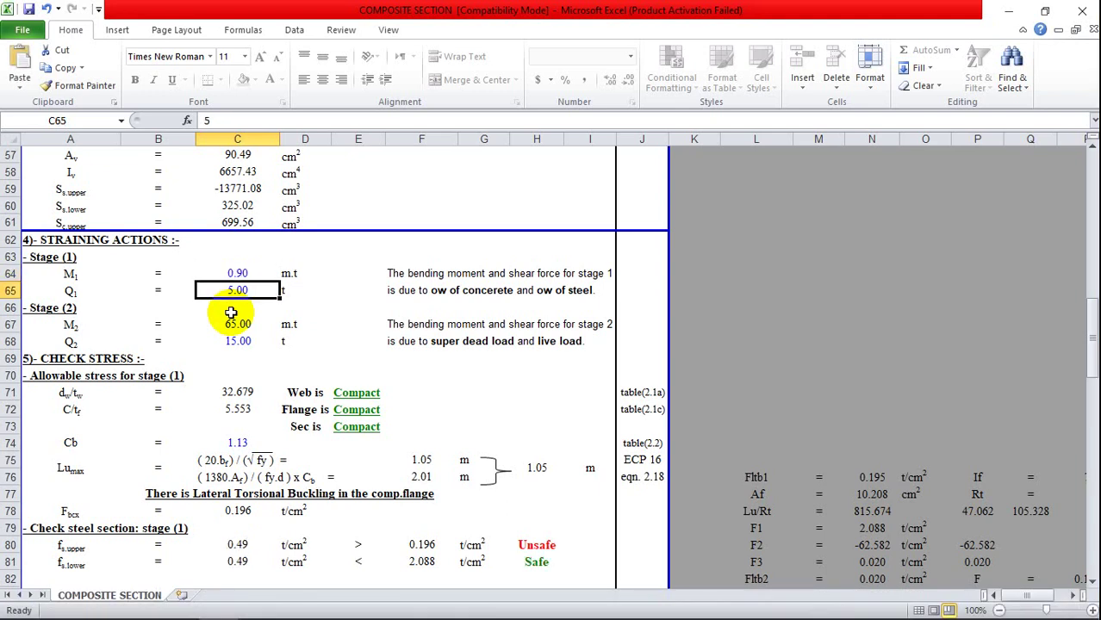
pyautogui.click(287, 606)
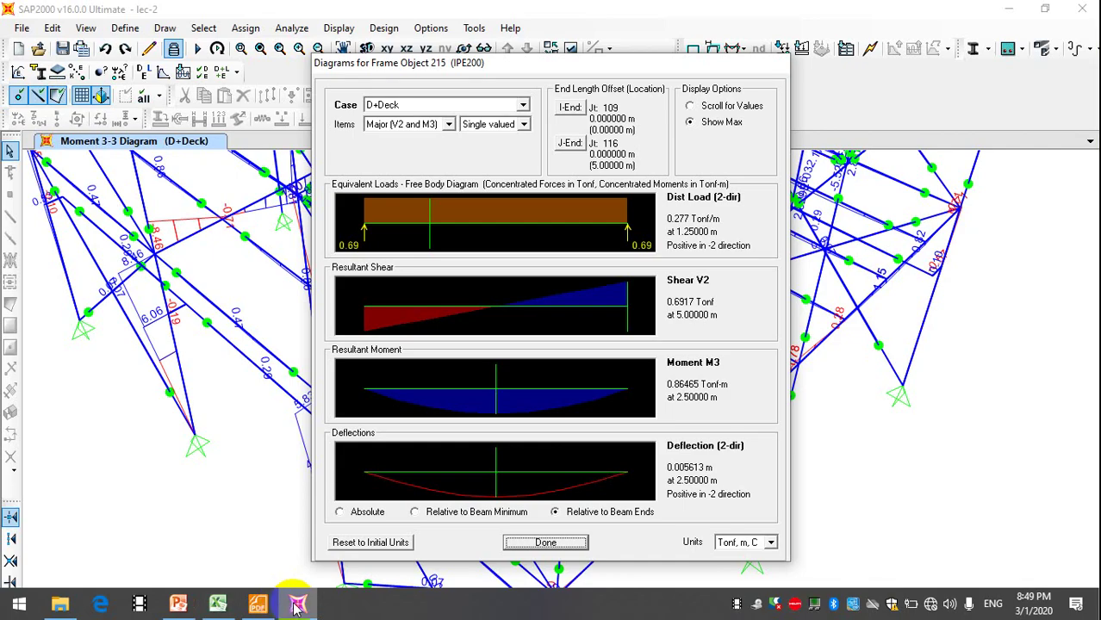
pyautogui.click(295, 607)
pyautogui.click(217, 599)
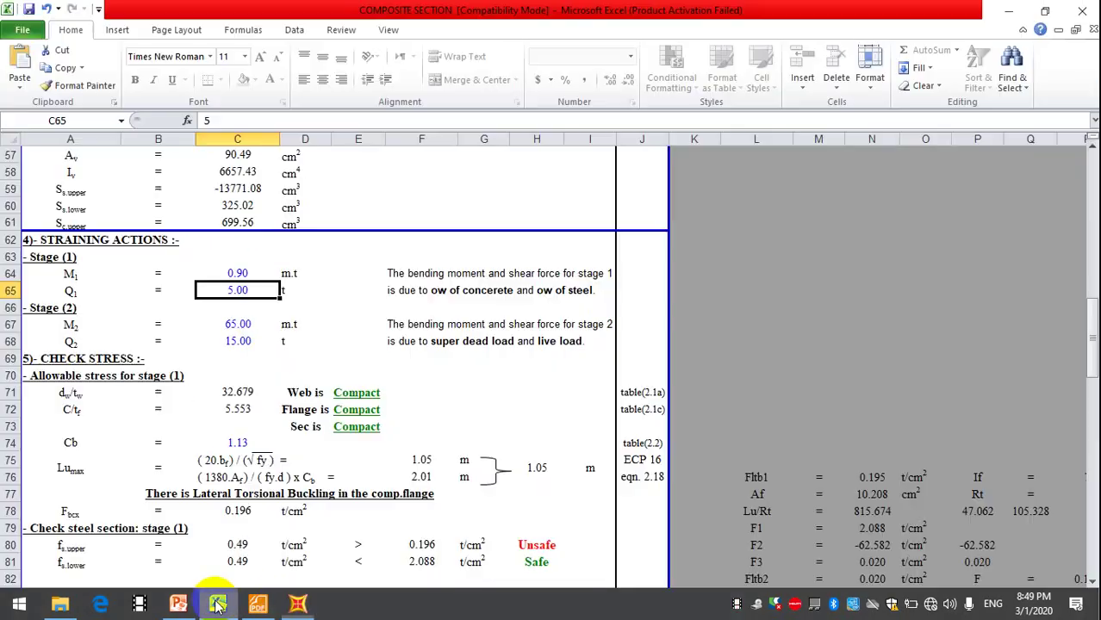
pyautogui.write('0.7')
pyautogui.press('Return')
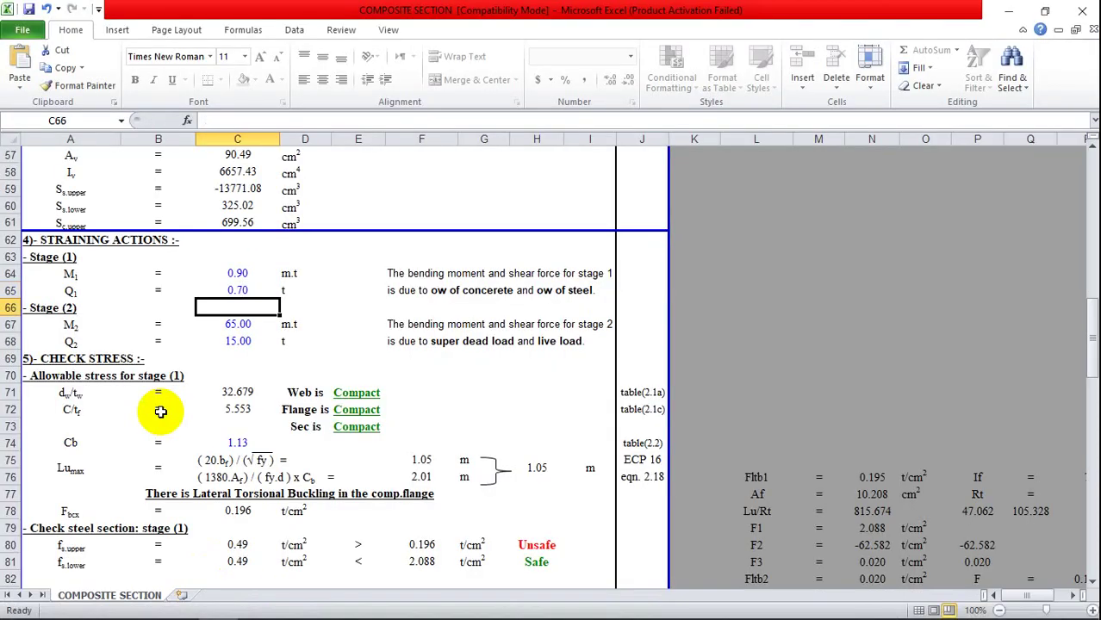
pyautogui.press('Return')
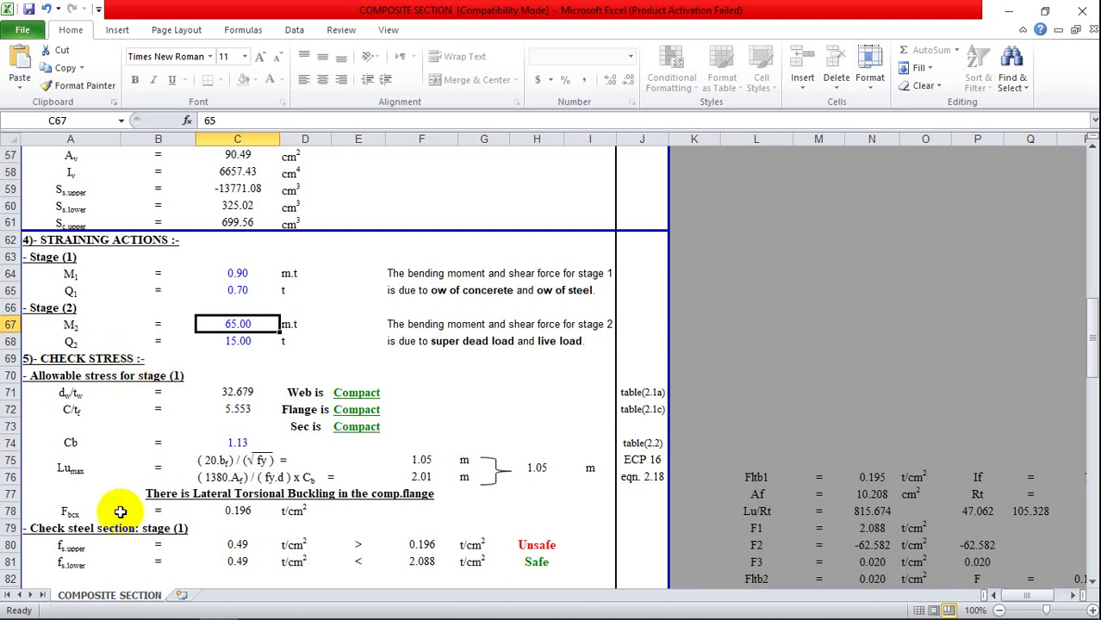
# Switch to SAP2000 and show the secondary beam's shear and moment diagrams for the envelope combination.
pyautogui.moveTo(172, 614)
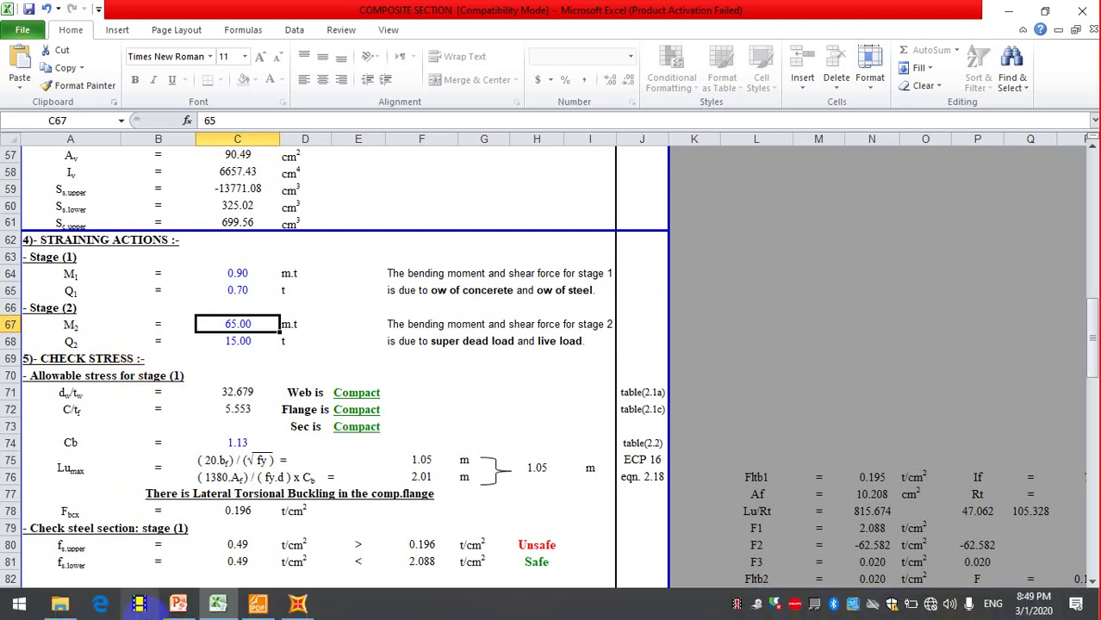
pyautogui.click(297, 603)
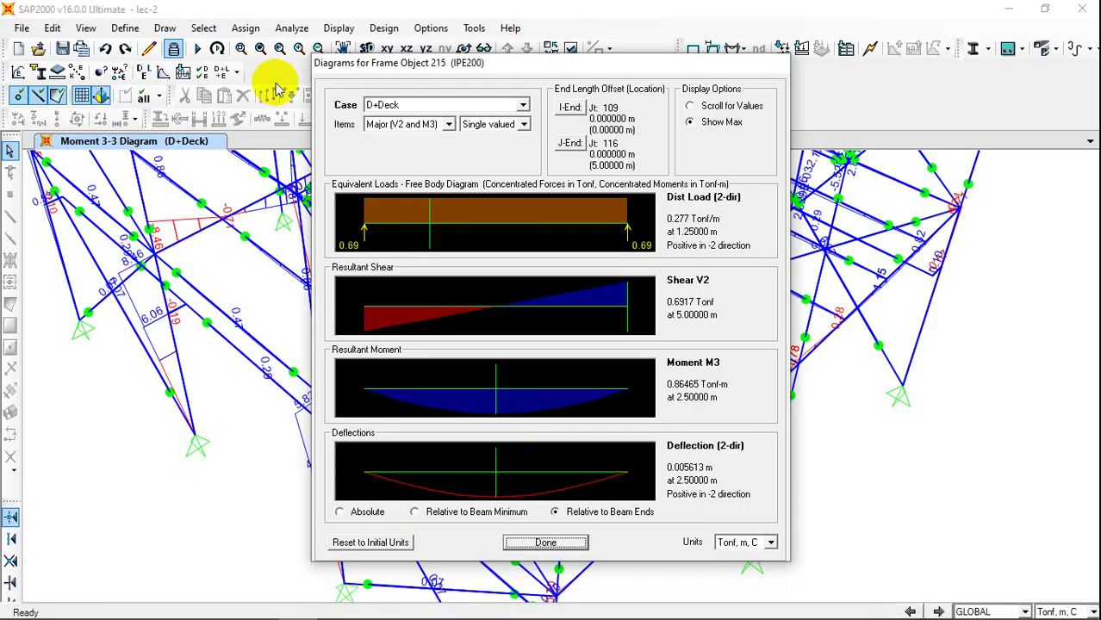
pyautogui.click(435, 106)
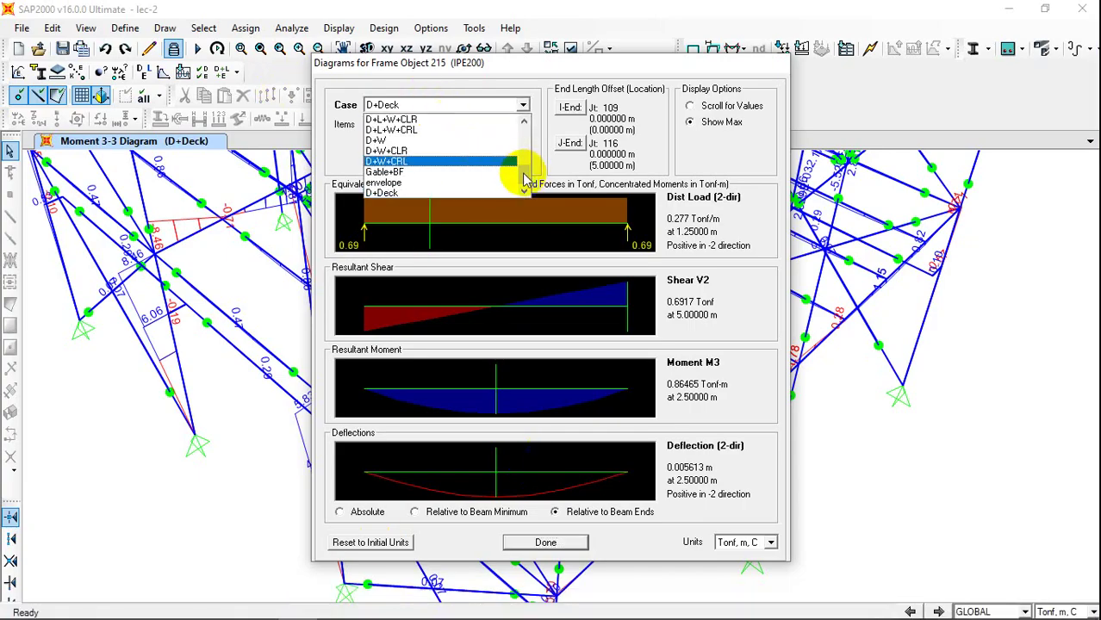
pyautogui.click(446, 183)
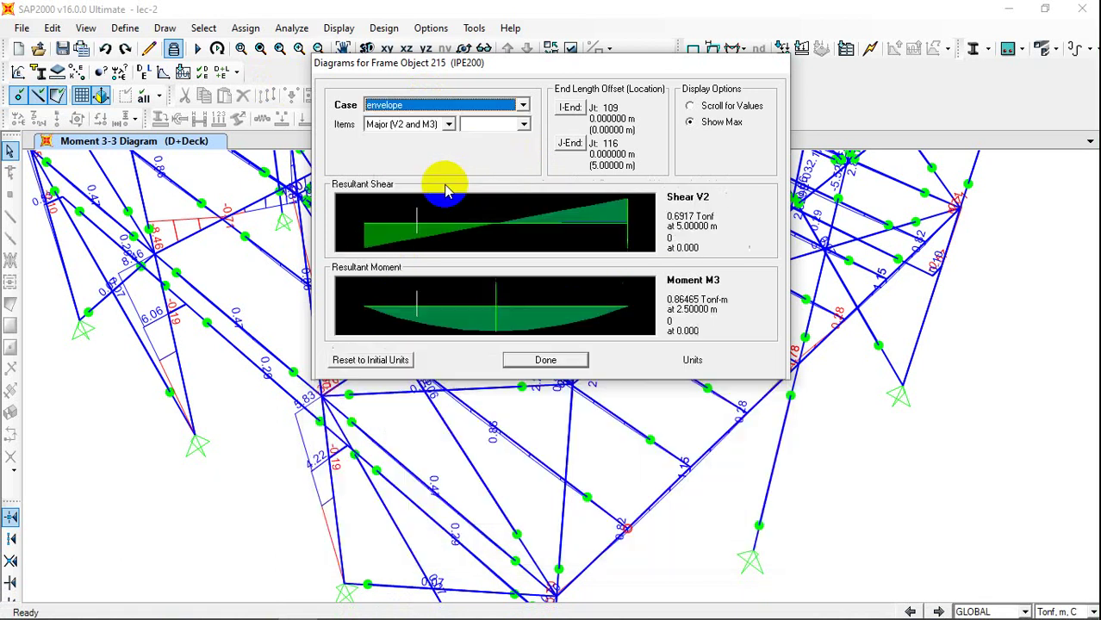
pyautogui.click(559, 245)
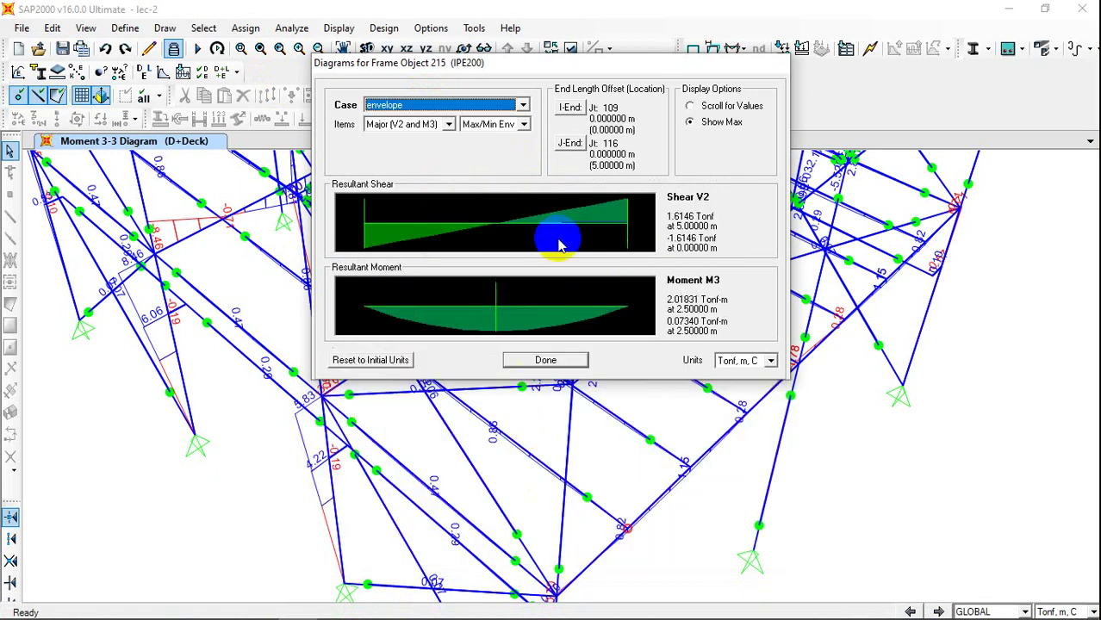
pyautogui.moveTo(471, 614)
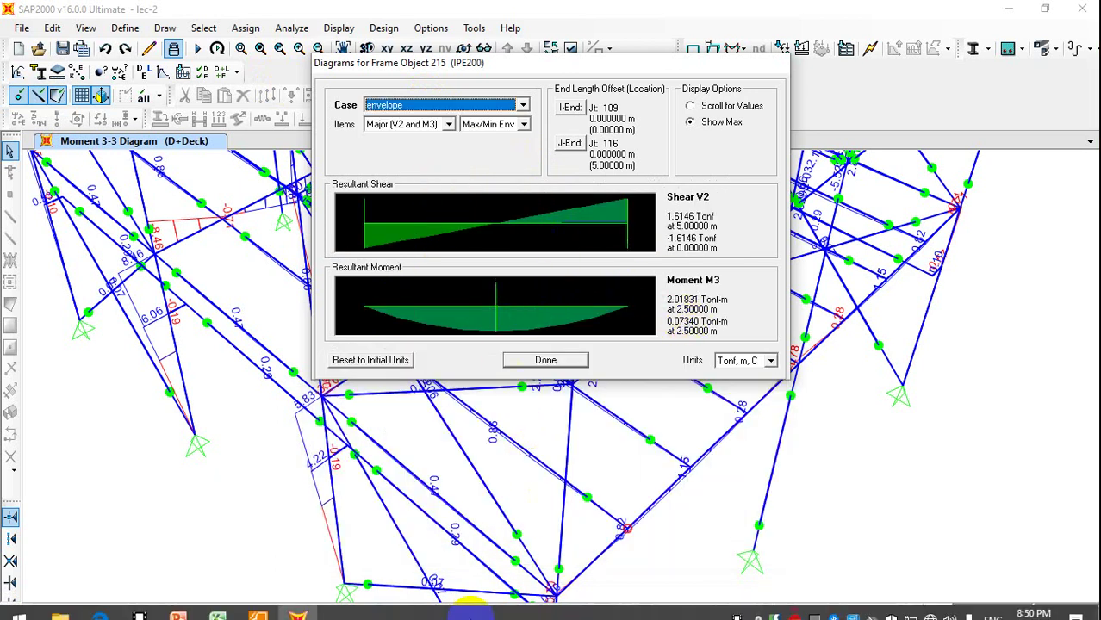
# Set the stage 2 straining actions in the Excel sheet to M2 = 2.02 m.t and Q2 = 1.61 t, consulting the beam's envelope diagrams in SAP2000.
pyautogui.click(218, 606)
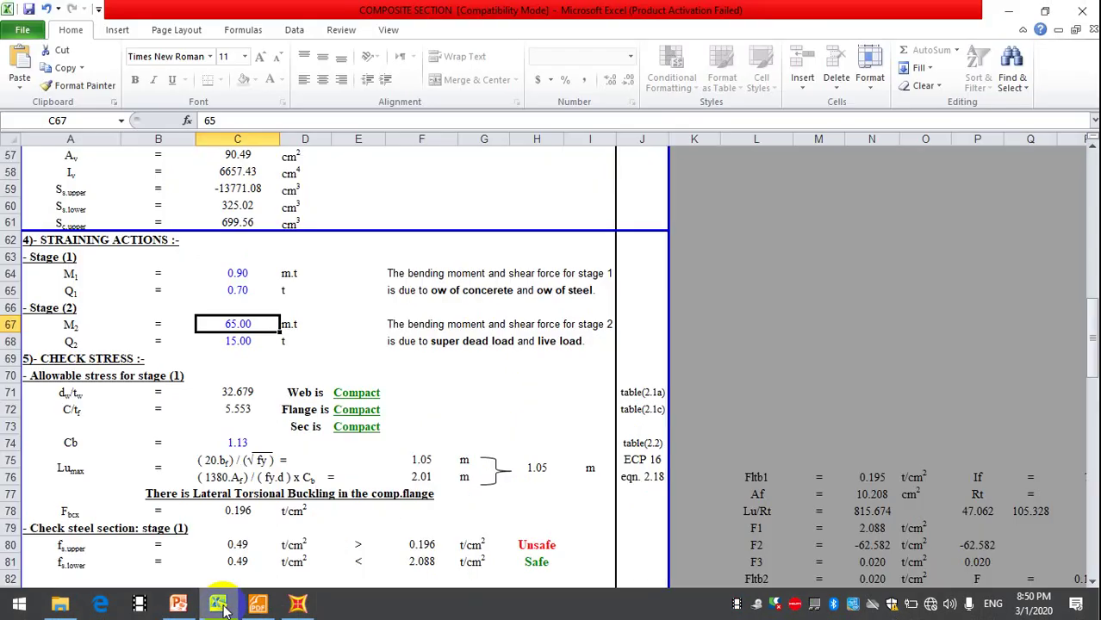
pyautogui.write('2.02')
pyautogui.press('Return')
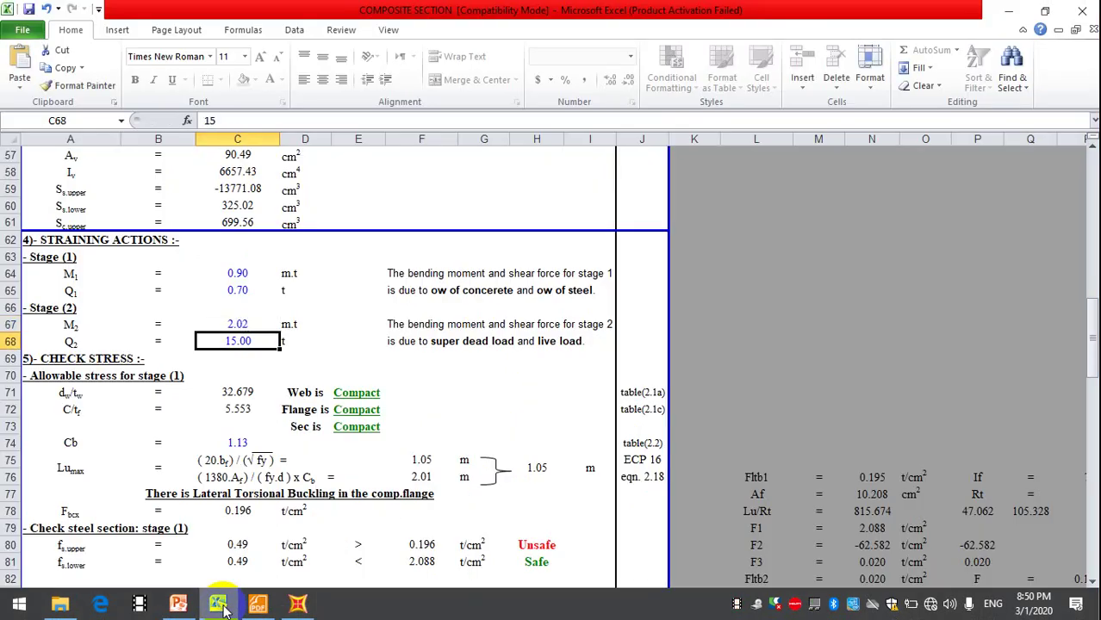
pyautogui.click(220, 605)
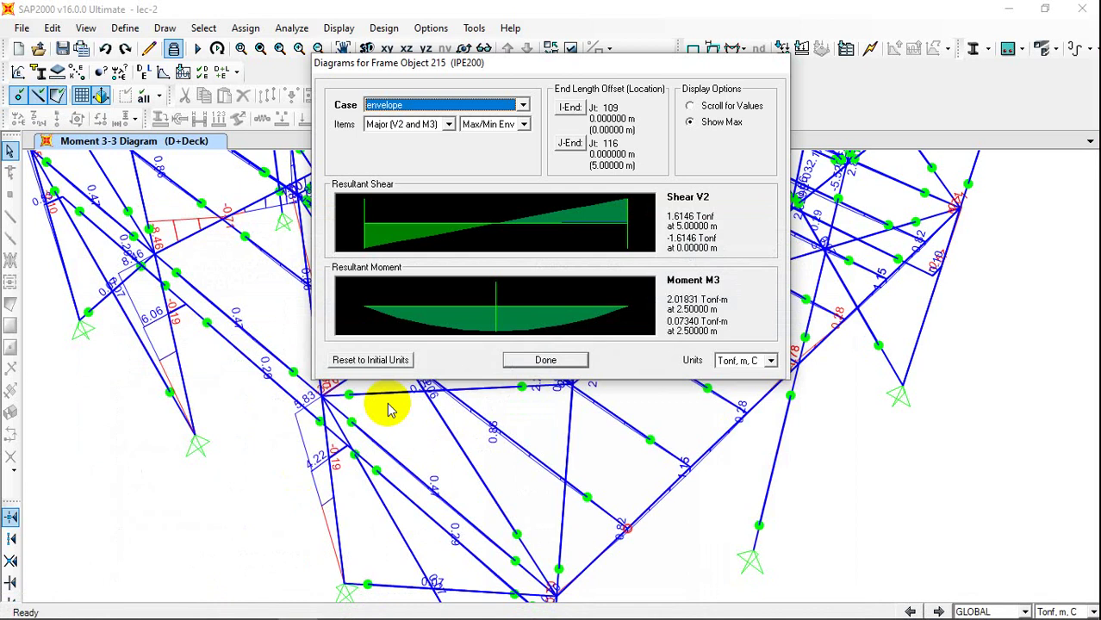
pyautogui.click(497, 199)
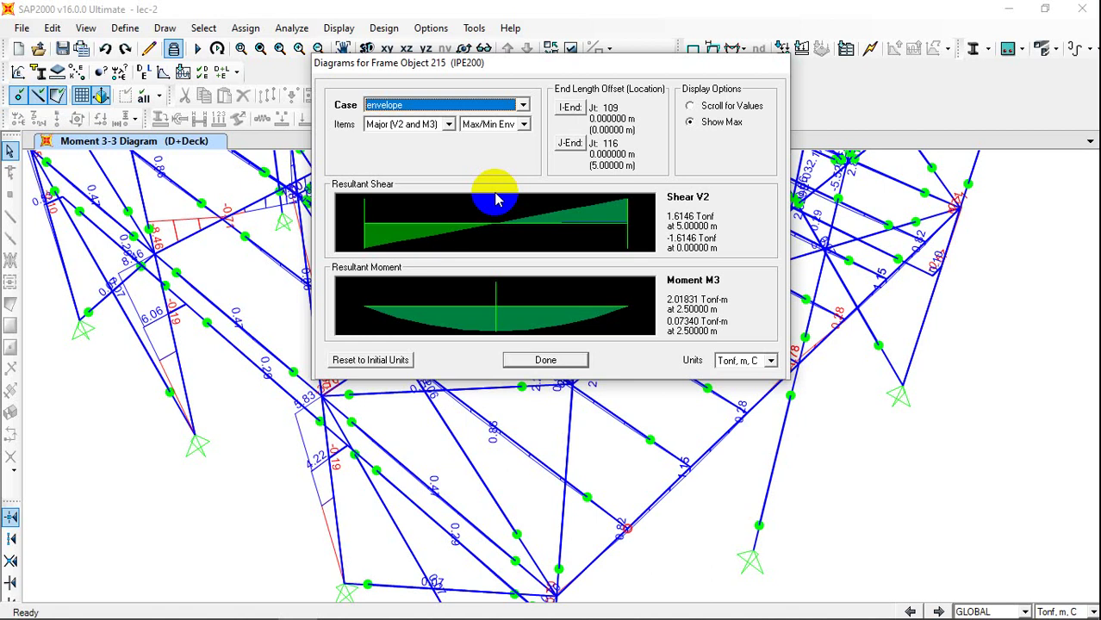
pyautogui.click(639, 222)
pyautogui.moveTo(242, 613)
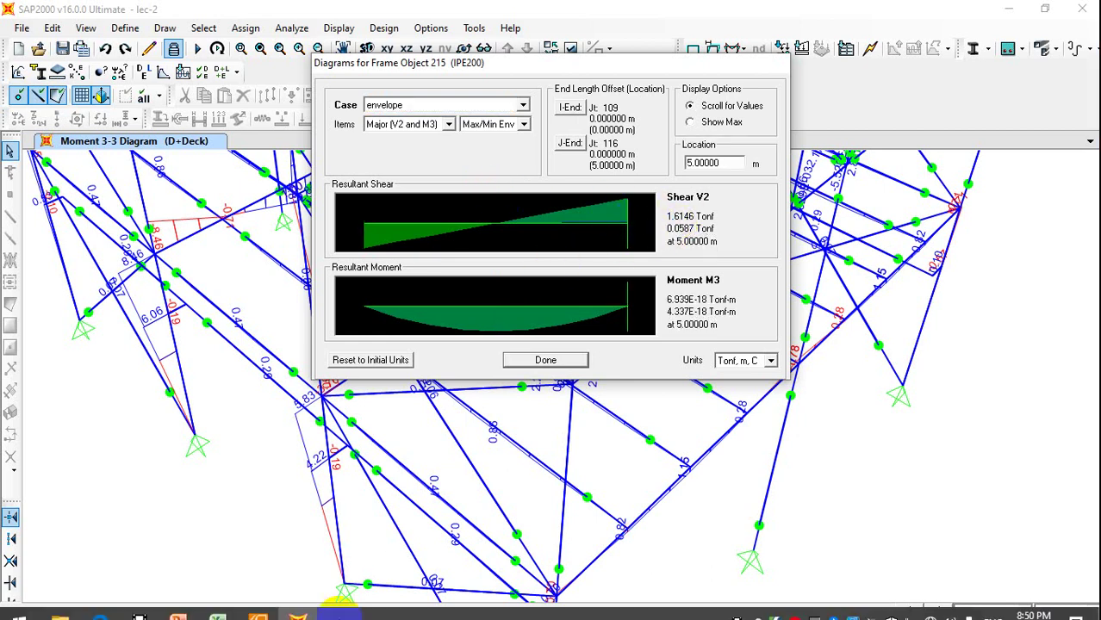
pyautogui.click(220, 605)
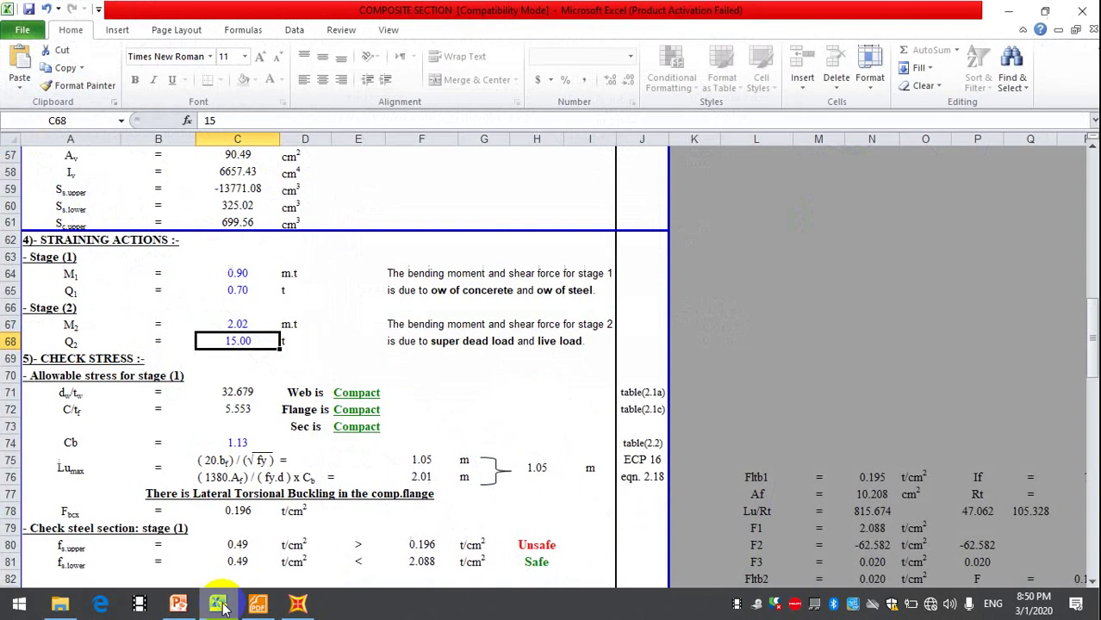
pyautogui.write('1.61')
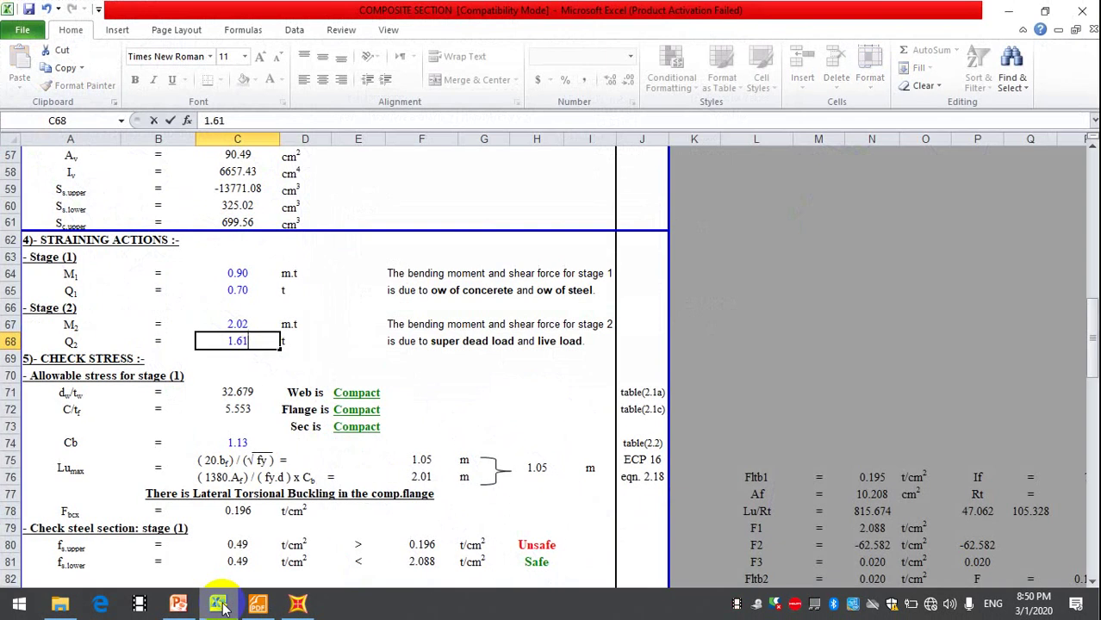
pyautogui.press('Return')
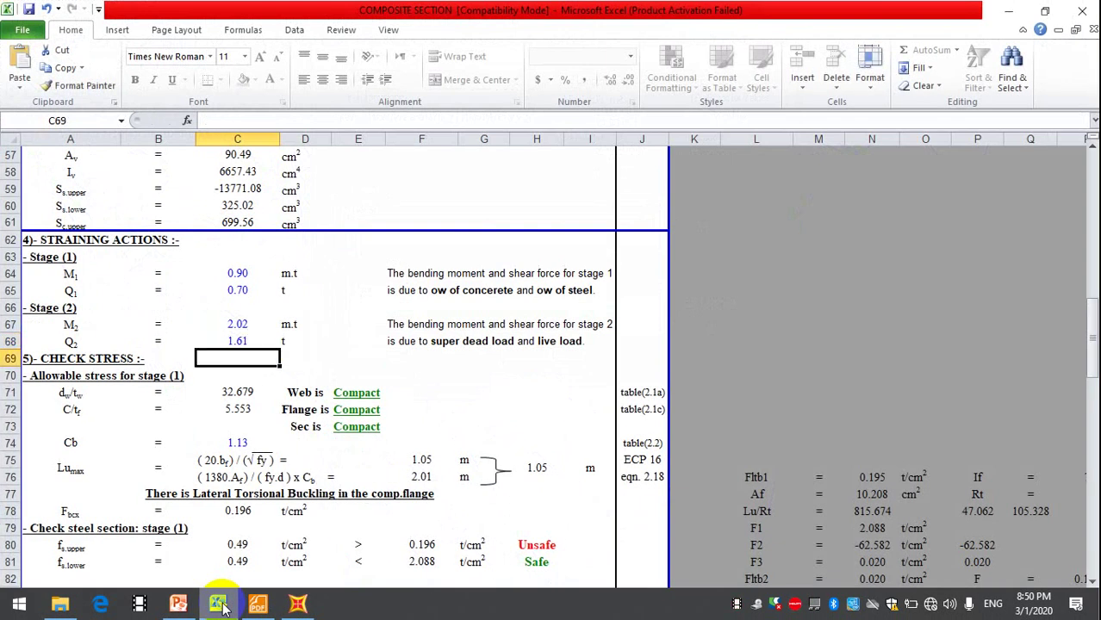
# Examine the stage 1 and stage 2 stress checks, the shear stress check and the stud connector inputs.
pyautogui.press('Down')
pyautogui.press('Down')
pyautogui.press('Down')
pyautogui.press('Down')
pyautogui.press('Down')
pyautogui.press('Down')
pyautogui.press('Down')
pyautogui.press('Down')
pyautogui.press('Down')
pyautogui.press('Down')
pyautogui.press('Down')
pyautogui.press('Down')
pyautogui.press('Down')
pyautogui.press('Down')
pyautogui.press('Down')
pyautogui.press('Down')
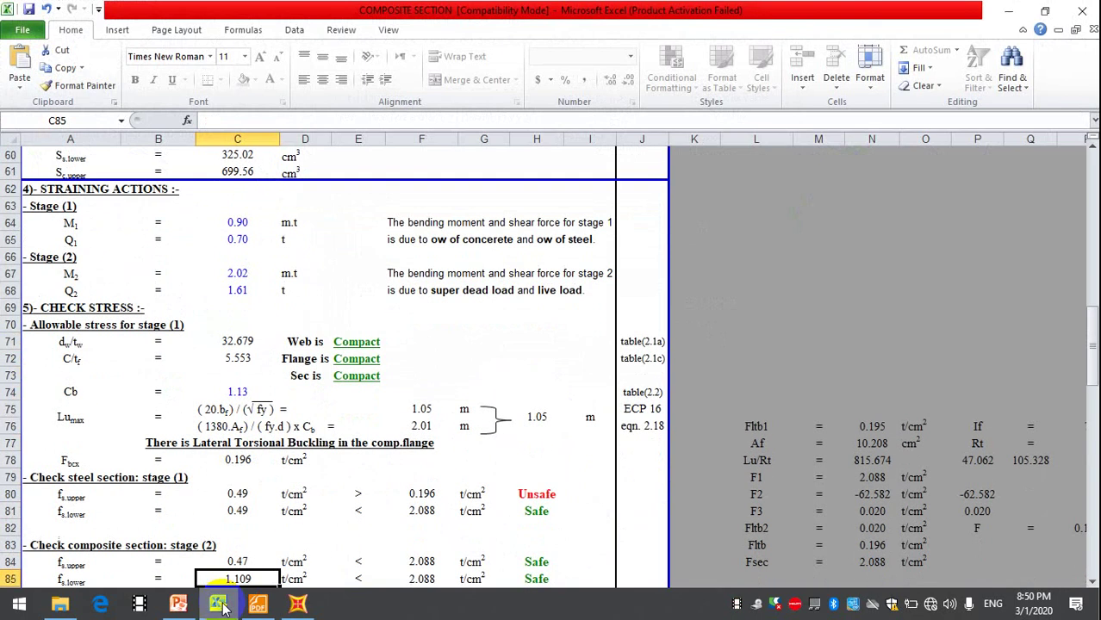
pyautogui.press('Down')
pyautogui.press('Down')
pyautogui.press('Down')
pyautogui.press('Down')
pyautogui.press('Down')
pyautogui.press('Down')
pyautogui.press('Down')
pyautogui.press('Down')
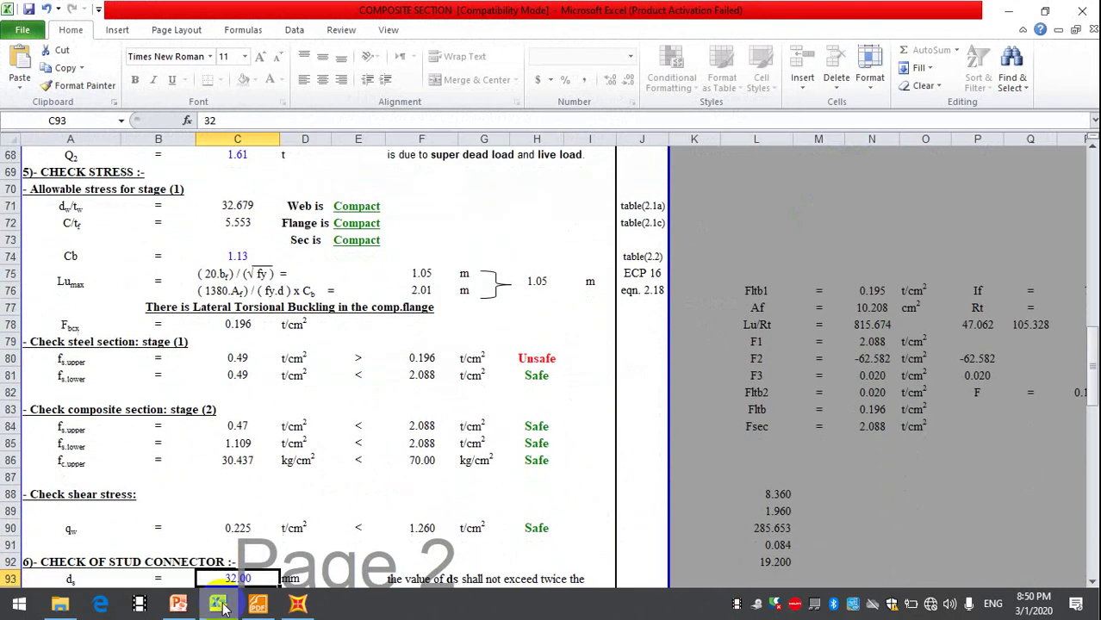
pyautogui.press('Down')
pyautogui.press('Down')
pyautogui.press('Down')
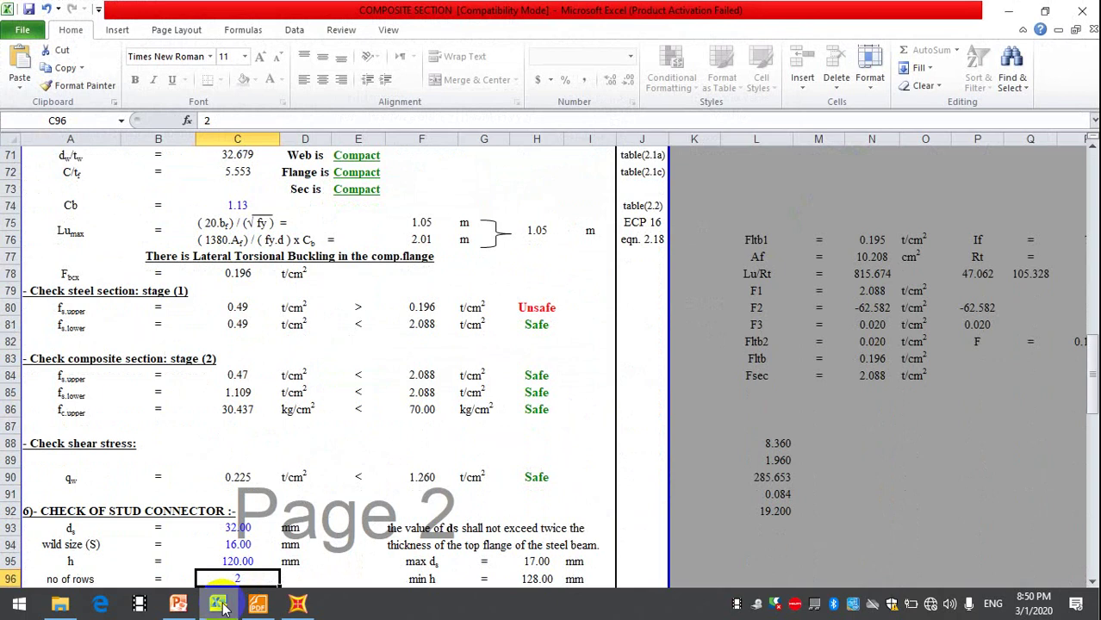
# Go back up through the sheet to review the section properties and the span, spacing, steel and concrete inputs.
pyautogui.press('Up')
pyautogui.press('Up')
pyautogui.press('Up')
pyautogui.press('Up')
pyautogui.press('Up')
pyautogui.press('Up')
pyautogui.press('Up')
pyautogui.press('Up')
pyautogui.press('Up')
pyautogui.press('Up')
pyautogui.press('Up')
pyautogui.press('Up')
pyautogui.press('Up')
pyautogui.press('Up')
pyautogui.press('Up')
pyautogui.press('Up')
pyautogui.press('Up')
pyautogui.press('Up')
pyautogui.press('Up')
pyautogui.press('Up')
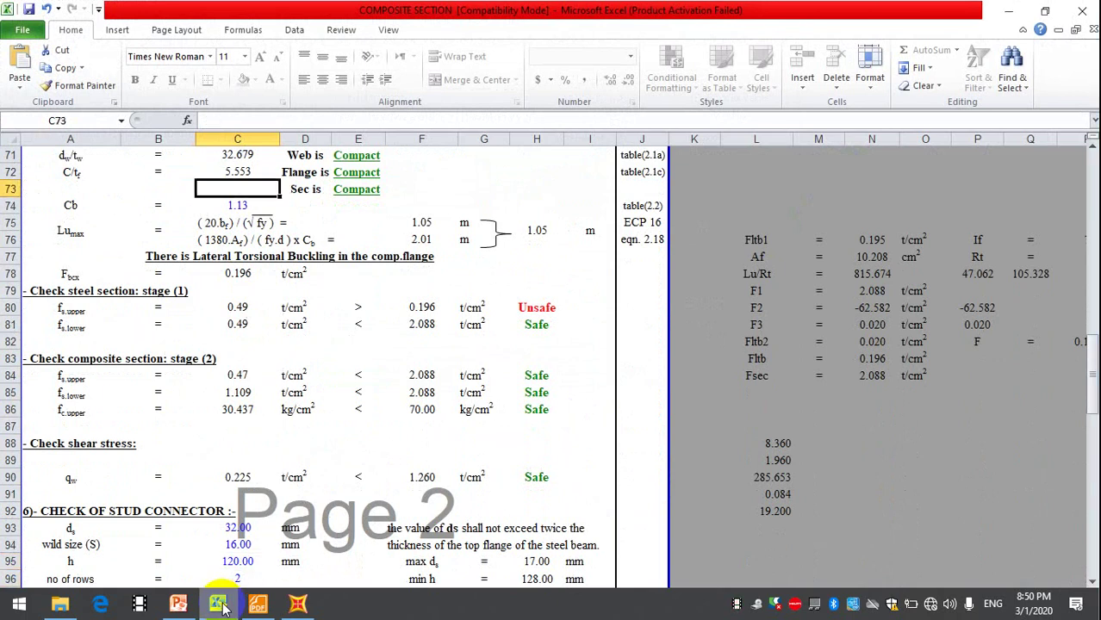
pyautogui.press('Up')
pyautogui.press('Up')
pyautogui.press('Up')
pyautogui.press('Up')
pyautogui.press('Up')
pyautogui.press('Up')
pyautogui.press('Up')
pyautogui.press('Up')
pyautogui.press('Up')
pyautogui.press('Up')
pyautogui.press('Up')
pyautogui.press('Up')
pyautogui.press('Up')
pyautogui.press('Up')
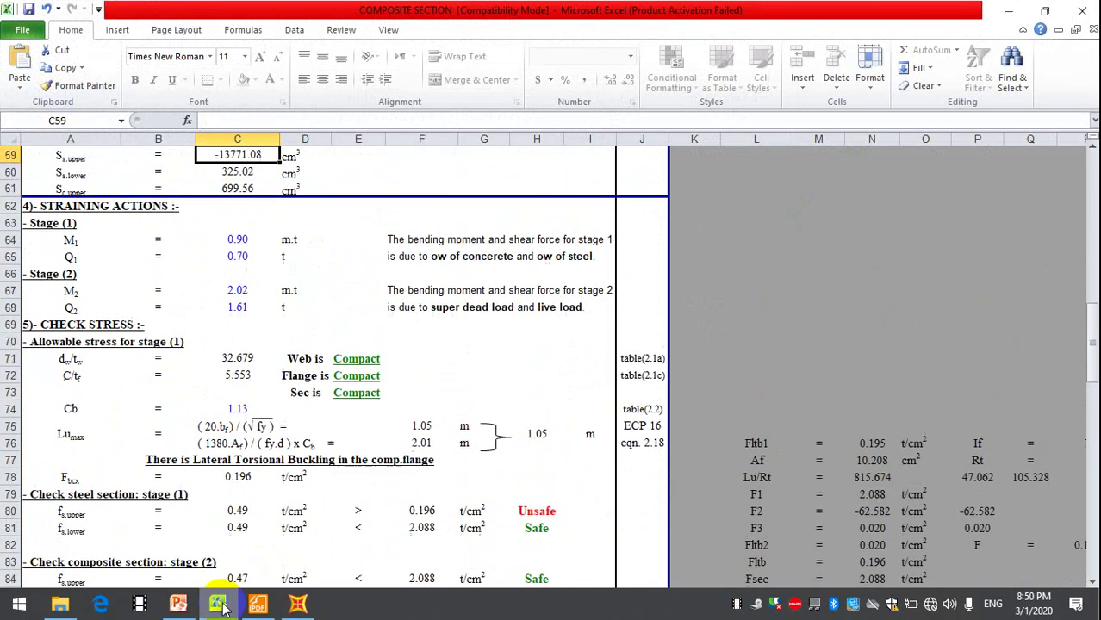
pyautogui.press('Up')
pyautogui.press('Up')
pyautogui.press('Up')
pyautogui.press('Up')
pyautogui.press('Up')
pyautogui.press('Up')
pyautogui.press('Up')
pyautogui.press('Up')
pyautogui.press('Up')
pyautogui.press('Up')
pyautogui.press('Up')
pyautogui.press('Up')
pyautogui.press('Up')
pyautogui.press('Up')
pyautogui.press('Up')
pyautogui.press('Up')
pyautogui.press('Up')
pyautogui.press('Up')
pyautogui.press('Up')
pyautogui.press('Up')
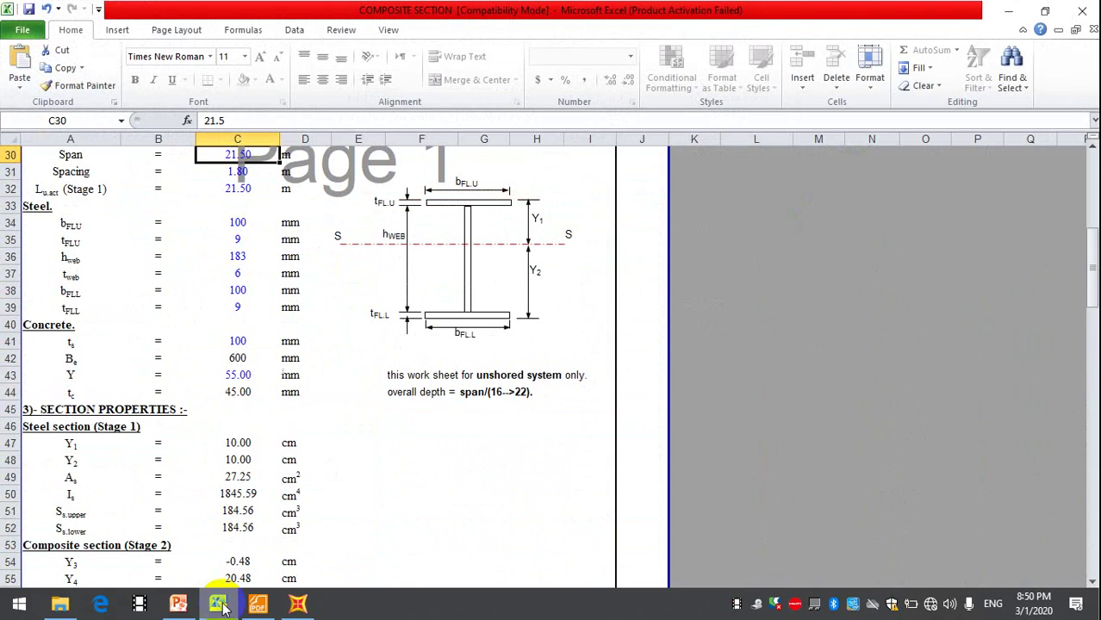
# Review the section properties and straining actions again, down to the lateral torsional buckling statement for stage 1.
pyautogui.press('Down')
pyautogui.press('Down')
pyautogui.press('Down')
pyautogui.press('Down')
pyautogui.press('Down')
pyautogui.press('Down')
pyautogui.press('Down')
pyautogui.press('Down')
pyautogui.press('Down')
pyautogui.press('Down')
pyautogui.press('Down')
pyautogui.press('Down')
pyautogui.press('Down')
pyautogui.press('Down')
pyautogui.press('Down')
pyautogui.press('Down')
pyautogui.press('Down')
pyautogui.press('Down')
pyautogui.press('Down')
pyautogui.press('Down')
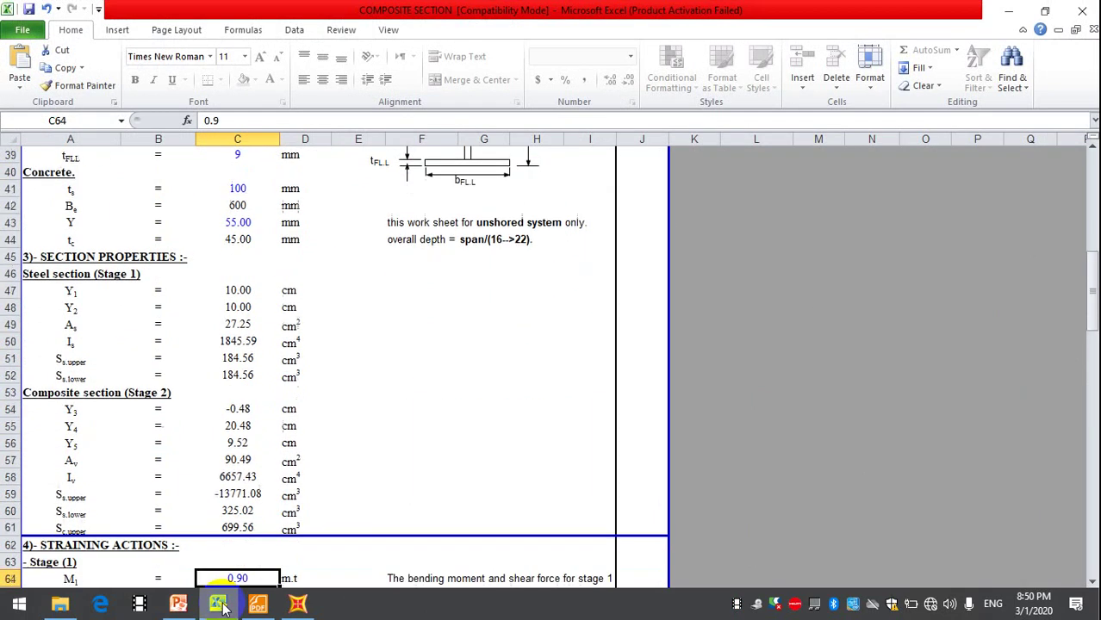
pyautogui.press('Down')
pyautogui.press('Down')
pyautogui.press('Down')
pyautogui.press('Down')
pyautogui.press('Down')
pyautogui.press('Down')
pyautogui.press('Down')
pyautogui.press('Down')
pyautogui.press('Down')
pyautogui.press('Down')
pyautogui.press('Down')
pyautogui.press('Down')
pyautogui.press('Down')
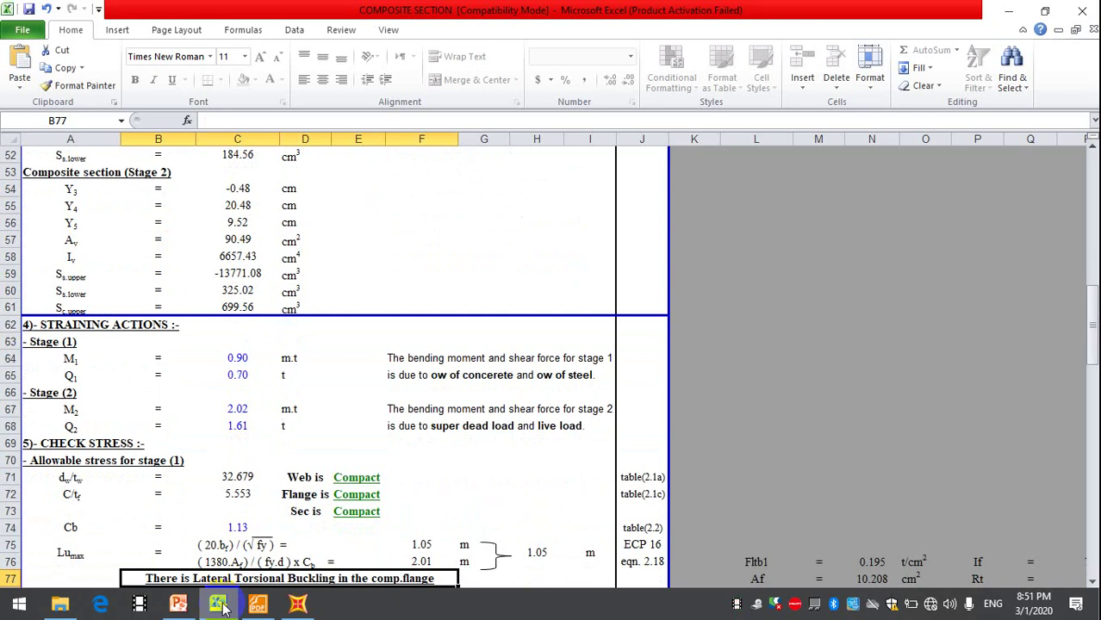
# Examine the stage 1, stage 2 and shear stress checks, down through the stud connector check, its pitch and the connector detail drawing.
pyautogui.press('Right')
pyautogui.press('Down')
pyautogui.press('Down')
pyautogui.press('Down')
pyautogui.press('Down')
pyautogui.press('Down')
pyautogui.press('Down')
pyautogui.press('Down')
pyautogui.press('Down')
pyautogui.press('Down')
pyautogui.press('Down')
pyautogui.press('Down')
pyautogui.press('Down')
pyautogui.press('Down')
pyautogui.press('Down')
pyautogui.press('Down')
pyautogui.press('Down')
pyautogui.press('Down')
pyautogui.press('Down')
pyautogui.press('Down')
pyautogui.press('Down')
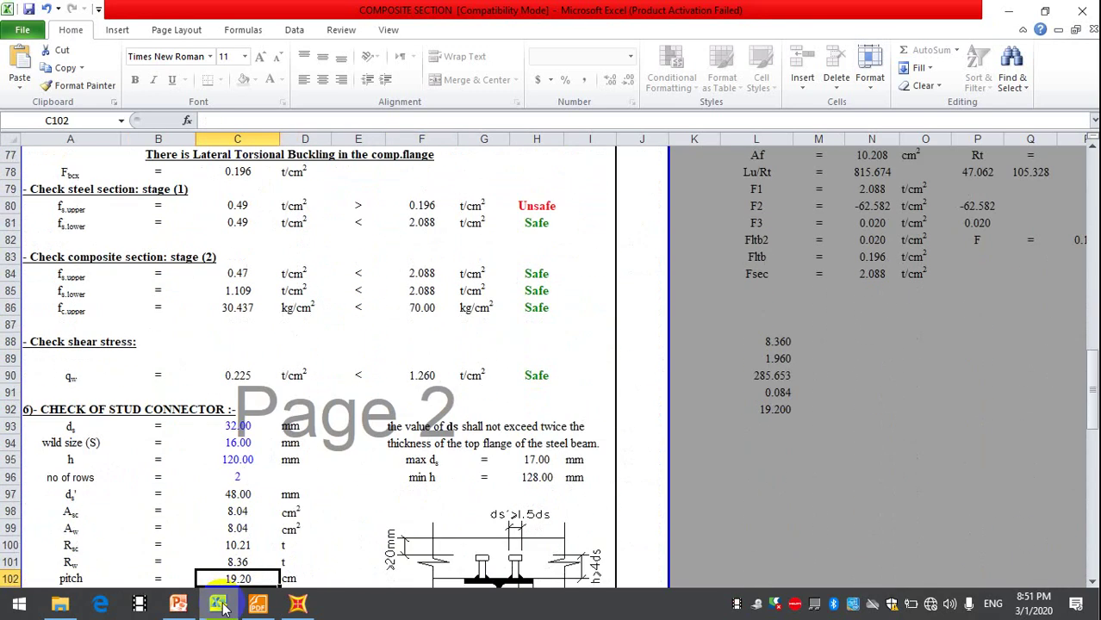
pyautogui.press('Down')
pyautogui.press('Down')
pyautogui.press('Down')
pyautogui.press('Down')
pyautogui.press('Down')
pyautogui.press('Down')
pyautogui.press('Down')
pyautogui.press('Down')
pyautogui.press('Down')
pyautogui.press('Down')
pyautogui.press('Down')
pyautogui.press('Down')
pyautogui.press('Down')
pyautogui.press('Down')
pyautogui.press('Down')
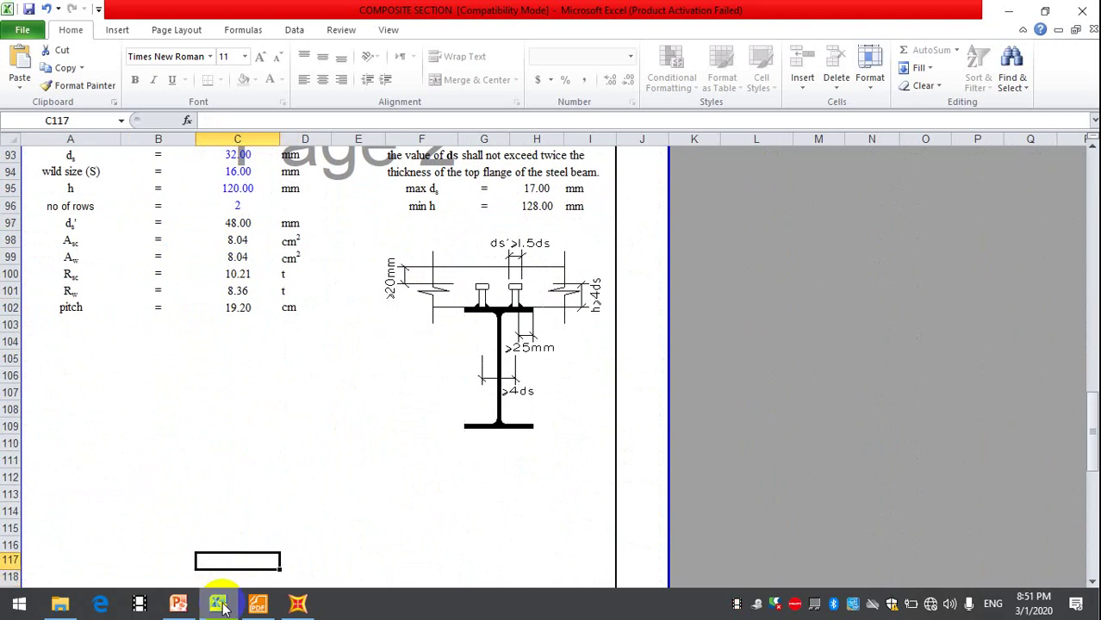
# Go back up to the stage 1 allowable stress section and review the steel and composite section stress checks.
pyautogui.press('Up')
pyautogui.press('Up')
pyautogui.press('Up')
pyautogui.press('Up')
pyautogui.press('Up')
pyautogui.press('Up')
pyautogui.press('Up')
pyautogui.press('Up')
pyautogui.press('Up')
pyautogui.press('Up')
pyautogui.press('Up')
pyautogui.press('Up')
pyautogui.press('Up')
pyautogui.press('Up')
pyautogui.press('Up')
pyautogui.press('Up')
pyautogui.press('Up')
pyautogui.press('Up')
pyautogui.press('Up')
pyautogui.press('Up')
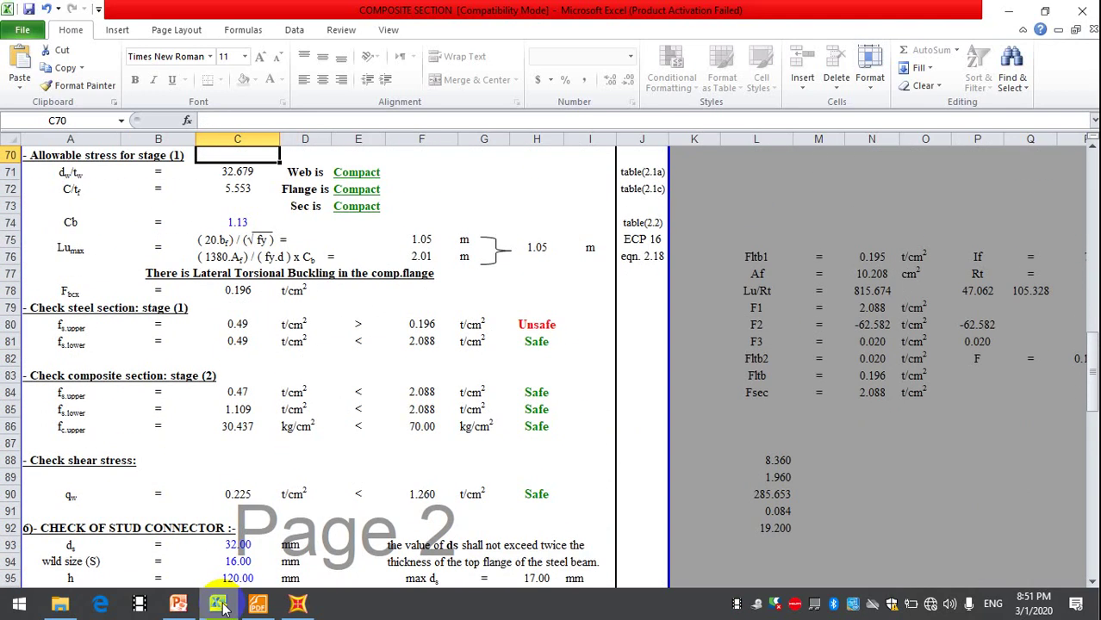